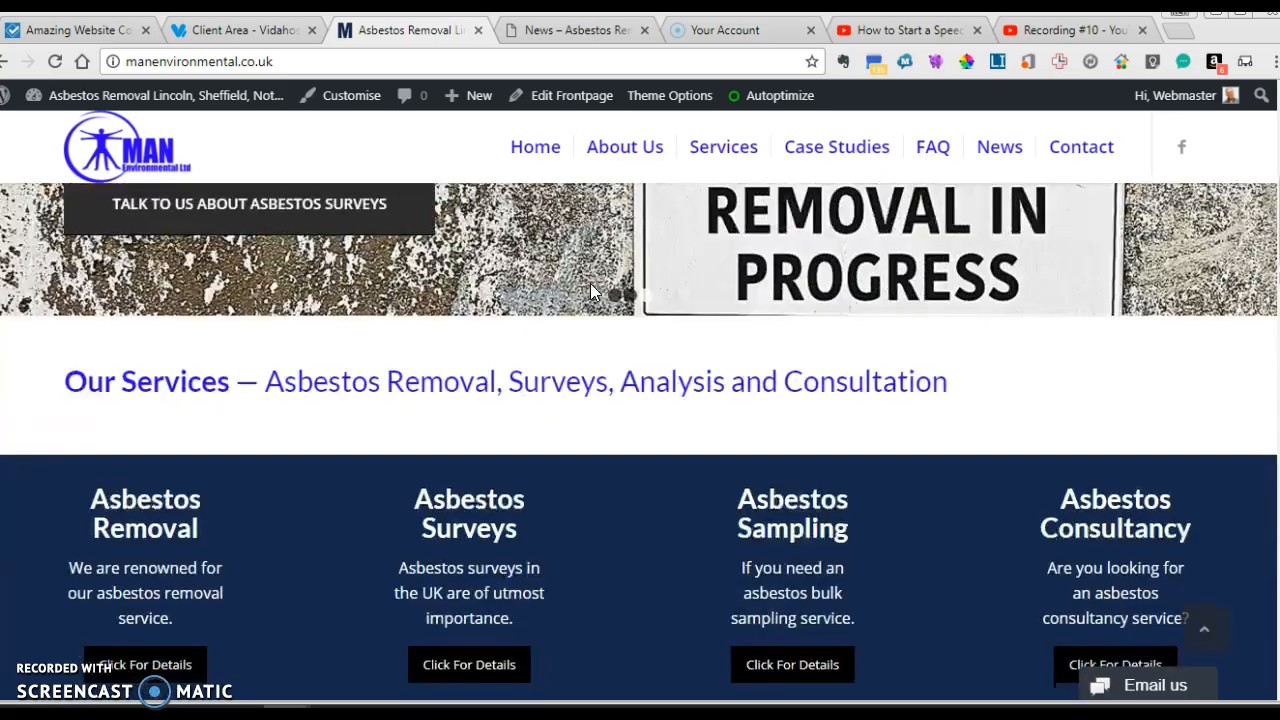
Step: Review the home page's banner, its asbestos removal and survey call-to-action buttons, and the four service columns
scroll(620, 342, down, 6)
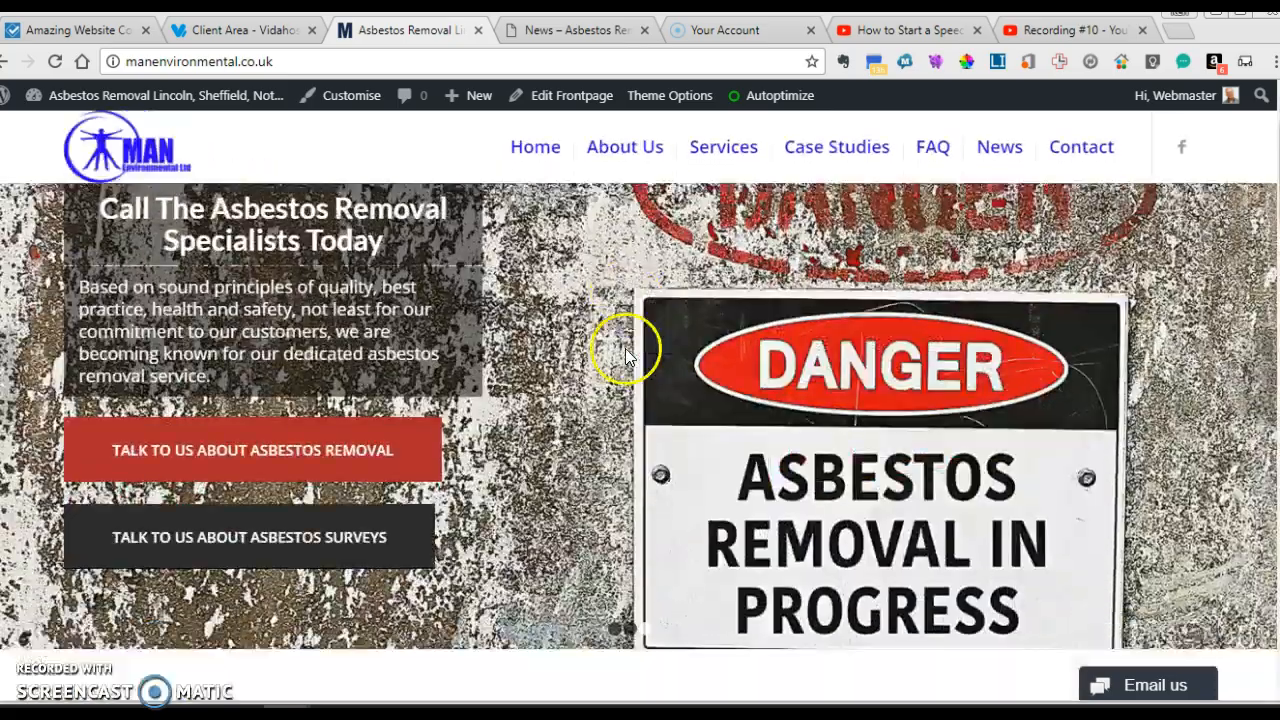
scroll(626, 358, up, 4)
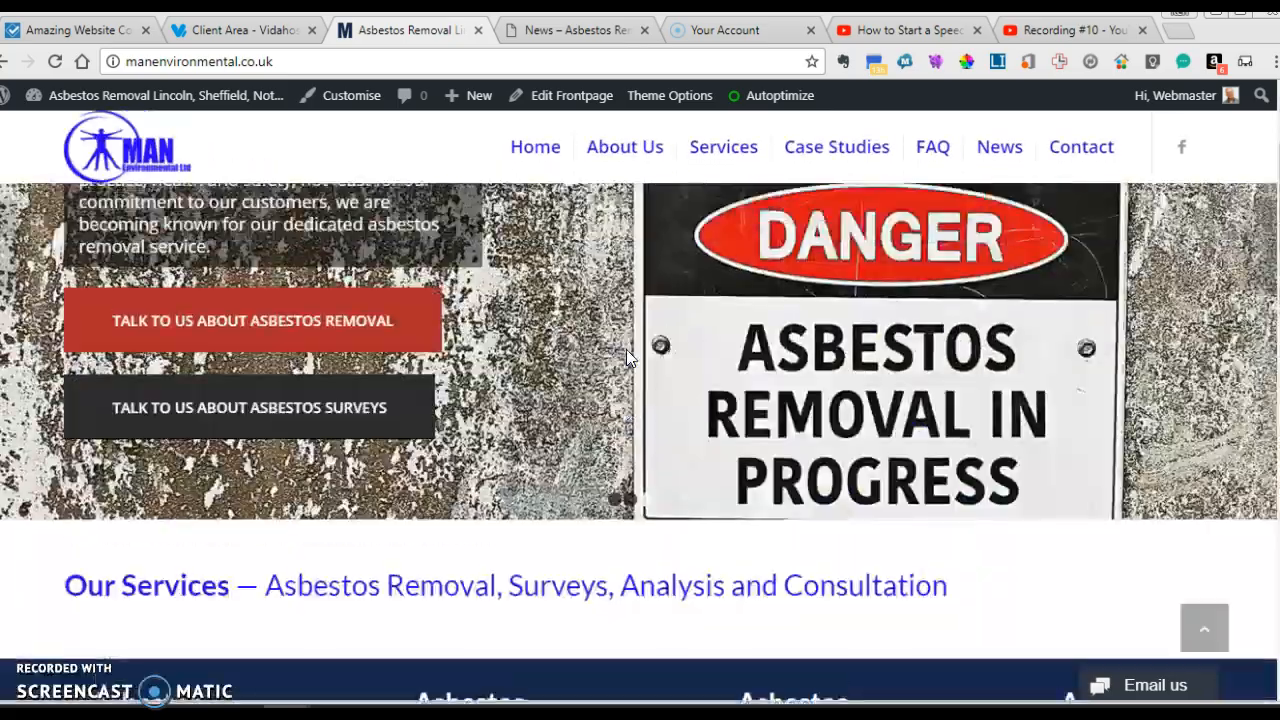
click(280, 336)
click(278, 397)
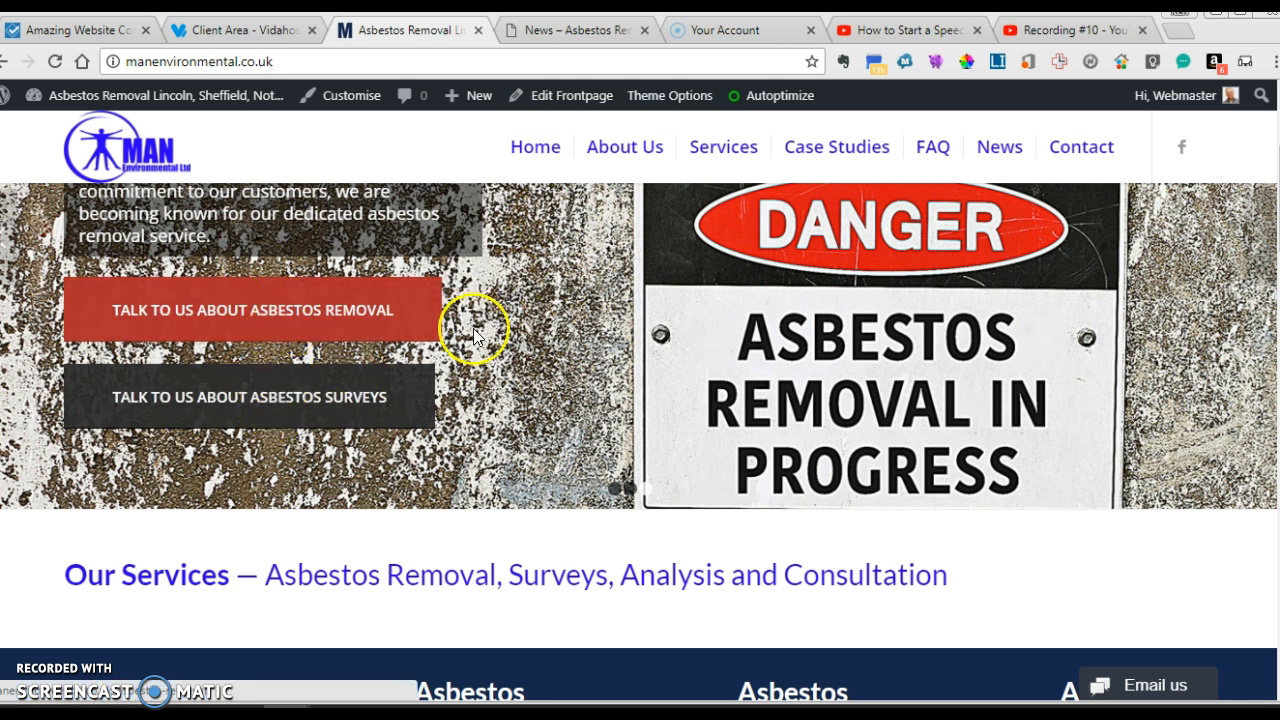
scroll(549, 401, down, 4)
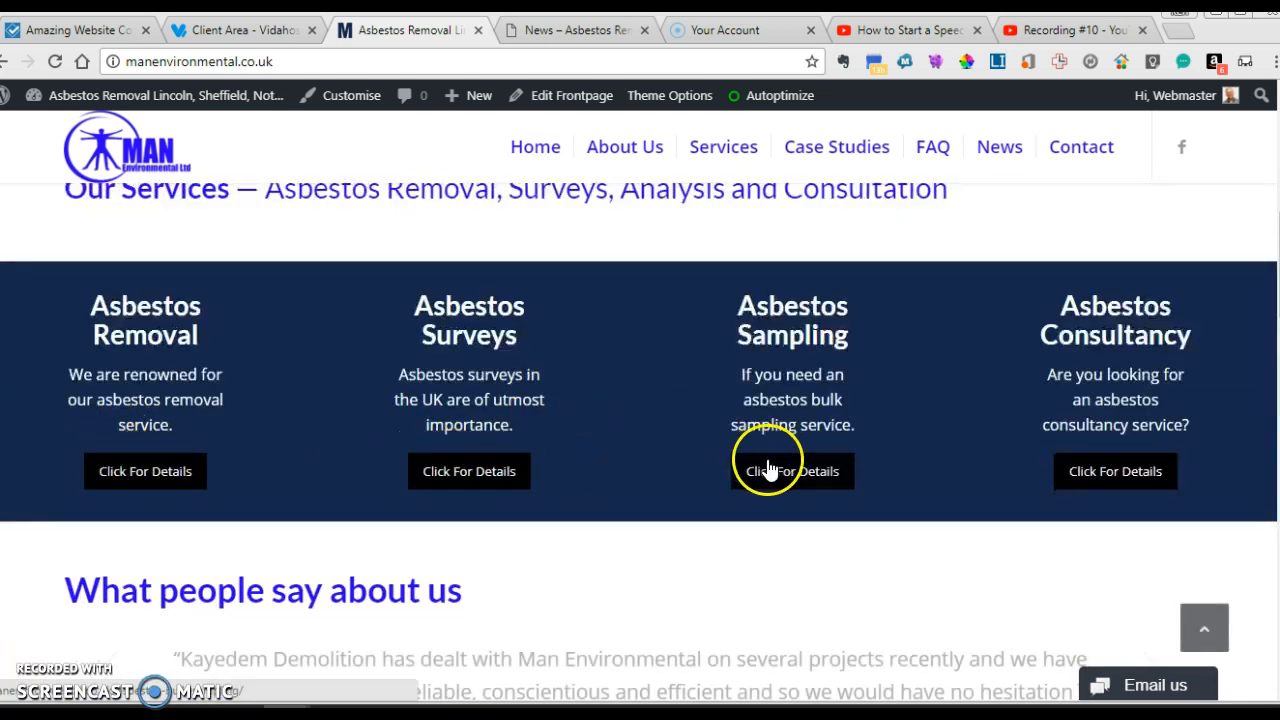
scroll(993, 430, down, 5)
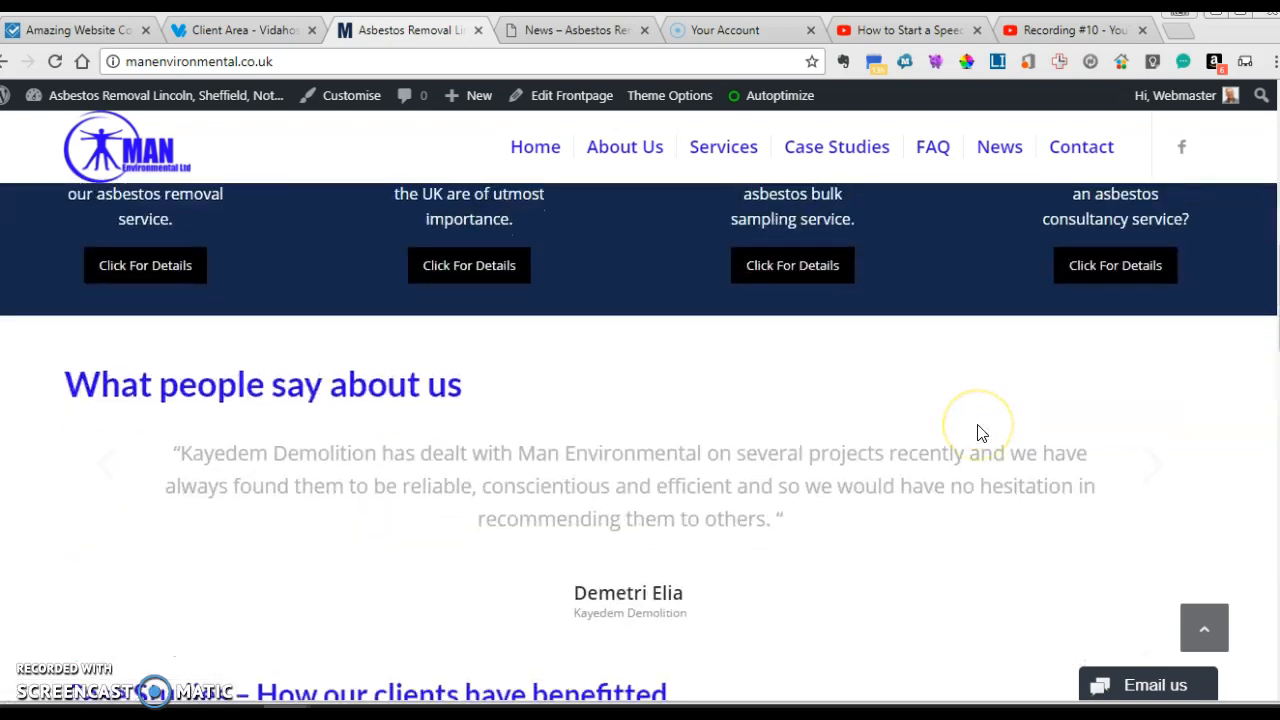
Step: Browse the "What people say about us" testimonial slider forward and back, and compare it with the services section above
scroll(981, 433, up, 2)
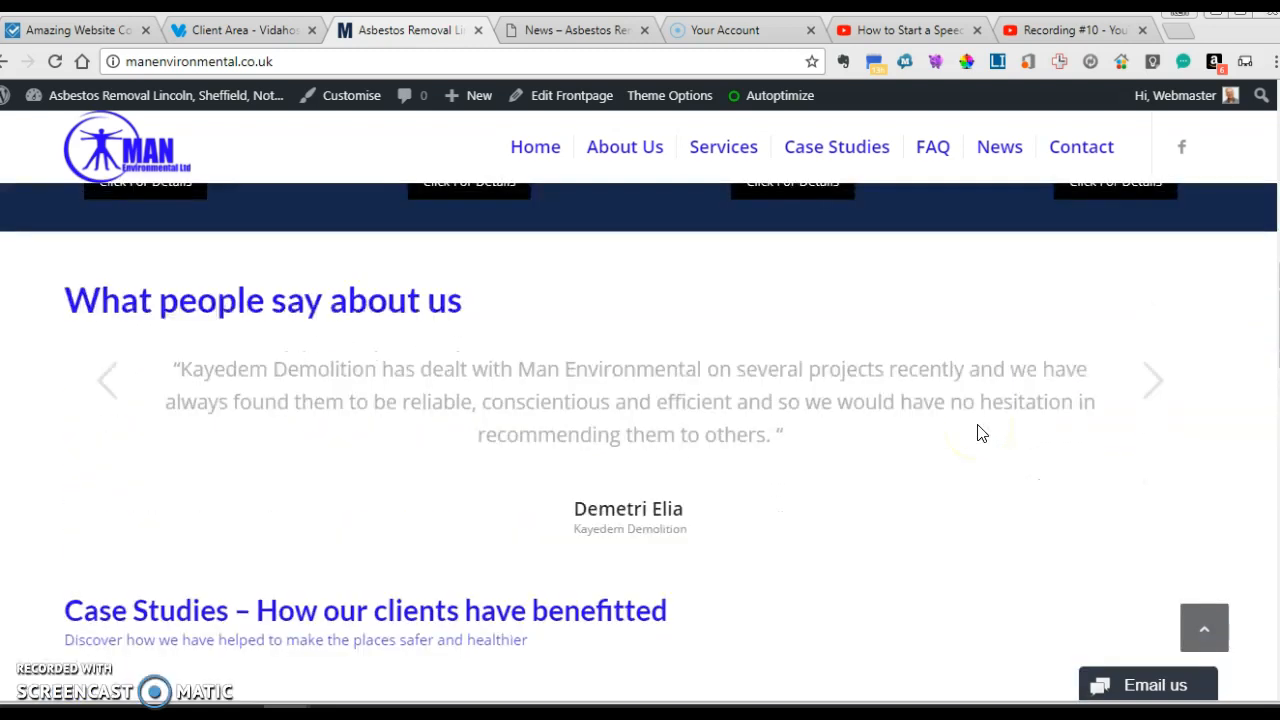
scroll(1000, 380, down, 1)
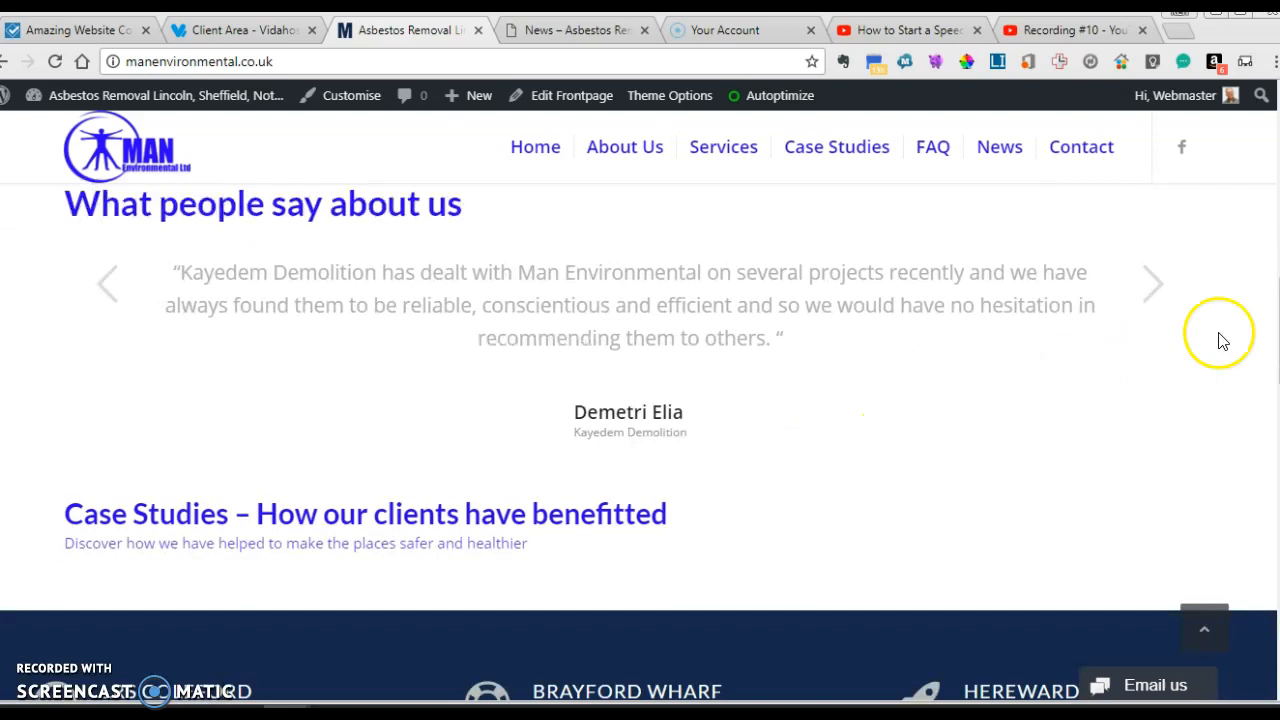
click(1149, 284)
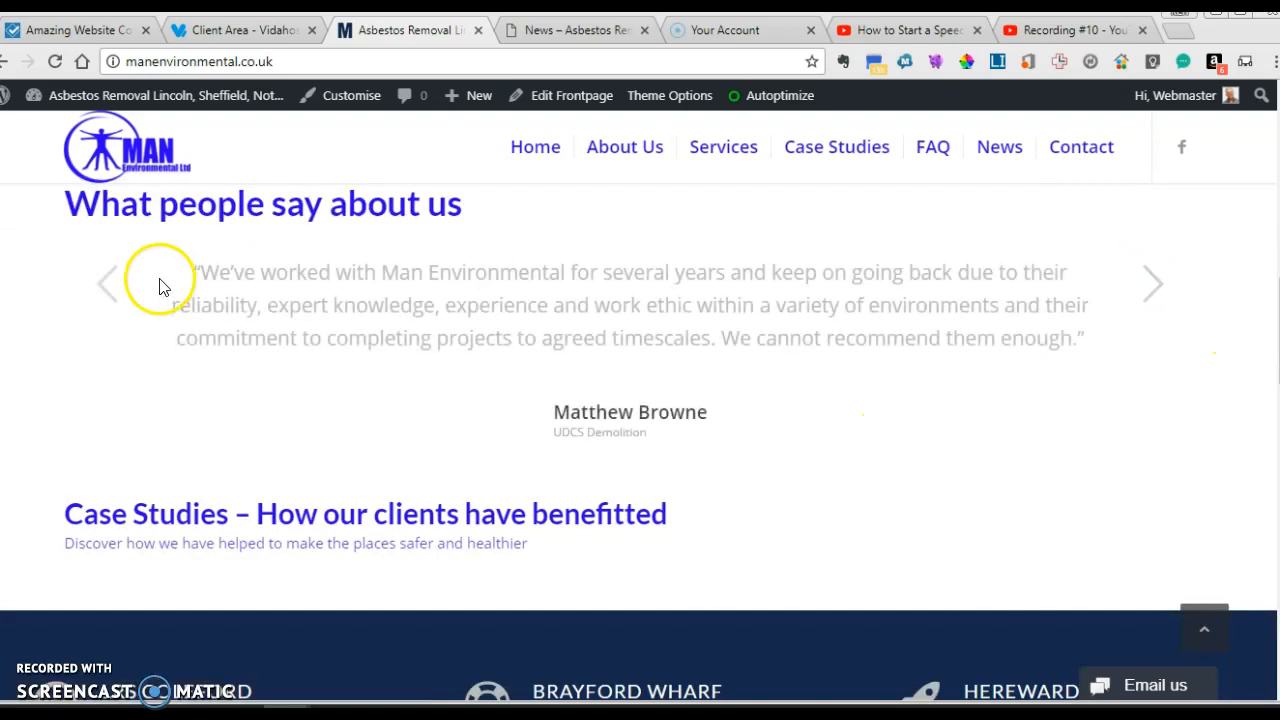
click(105, 284)
scroll(423, 291, up, 5)
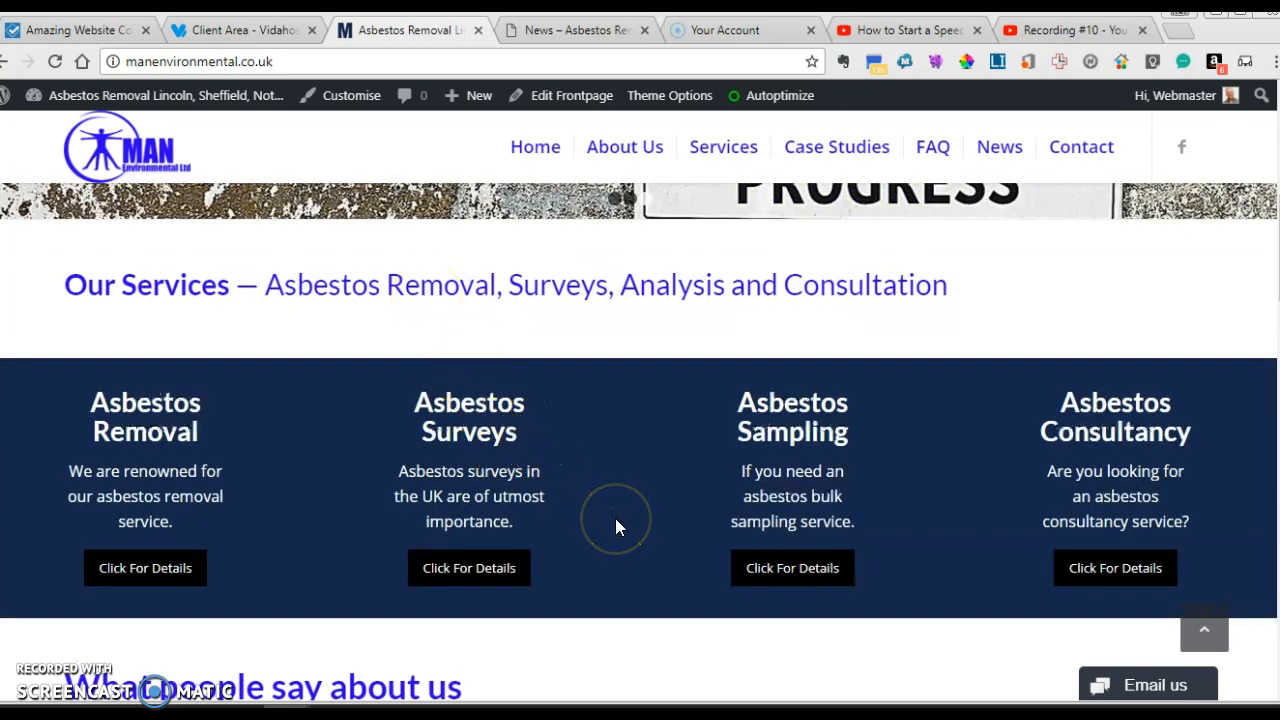
scroll(615, 518, down, 2)
scroll(616, 513, up, 4)
scroll(616, 513, down, 4)
scroll(710, 507, down, 2)
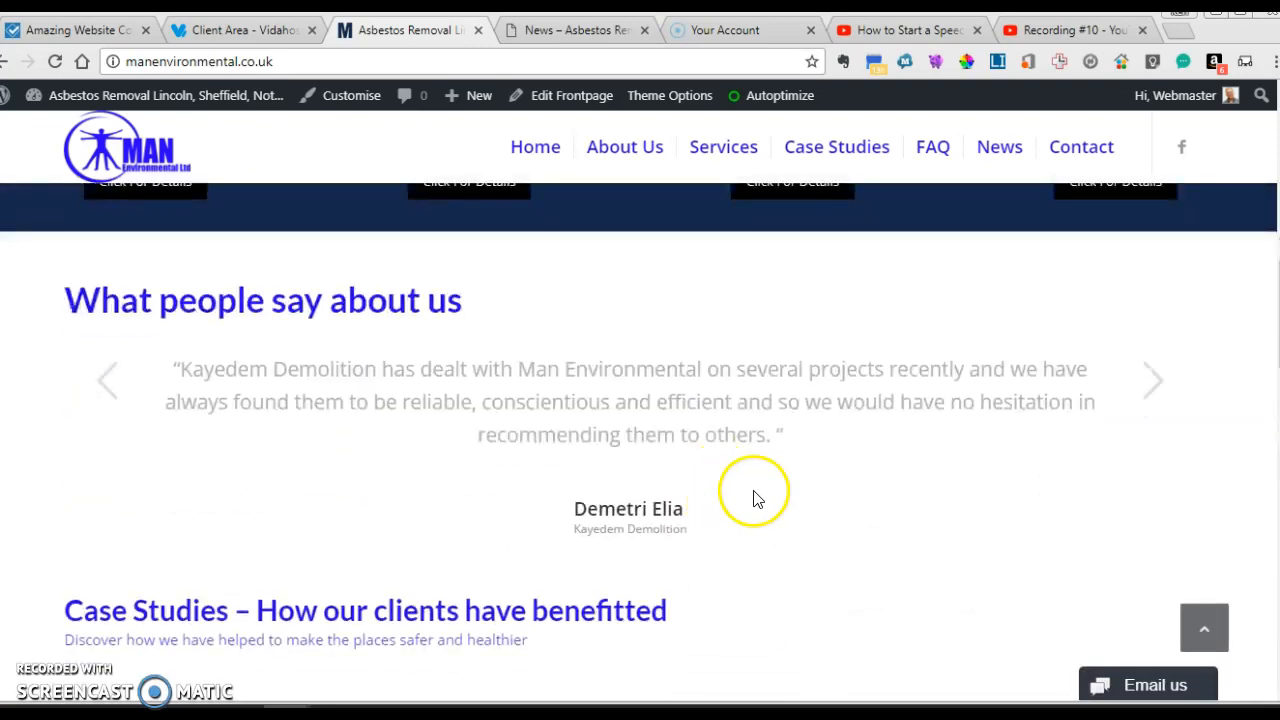
scroll(655, 430, up, 6)
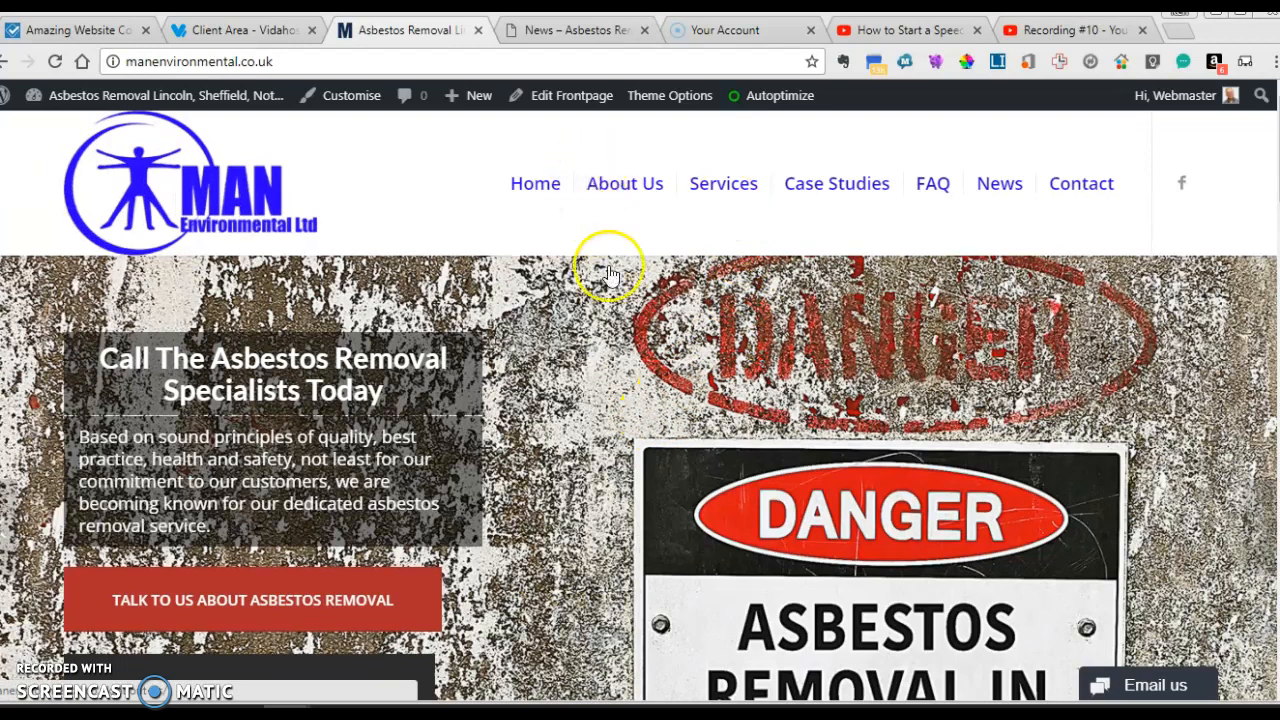
Step: Open the front page in the page editor and reload the live home page for comparison
click(570, 98)
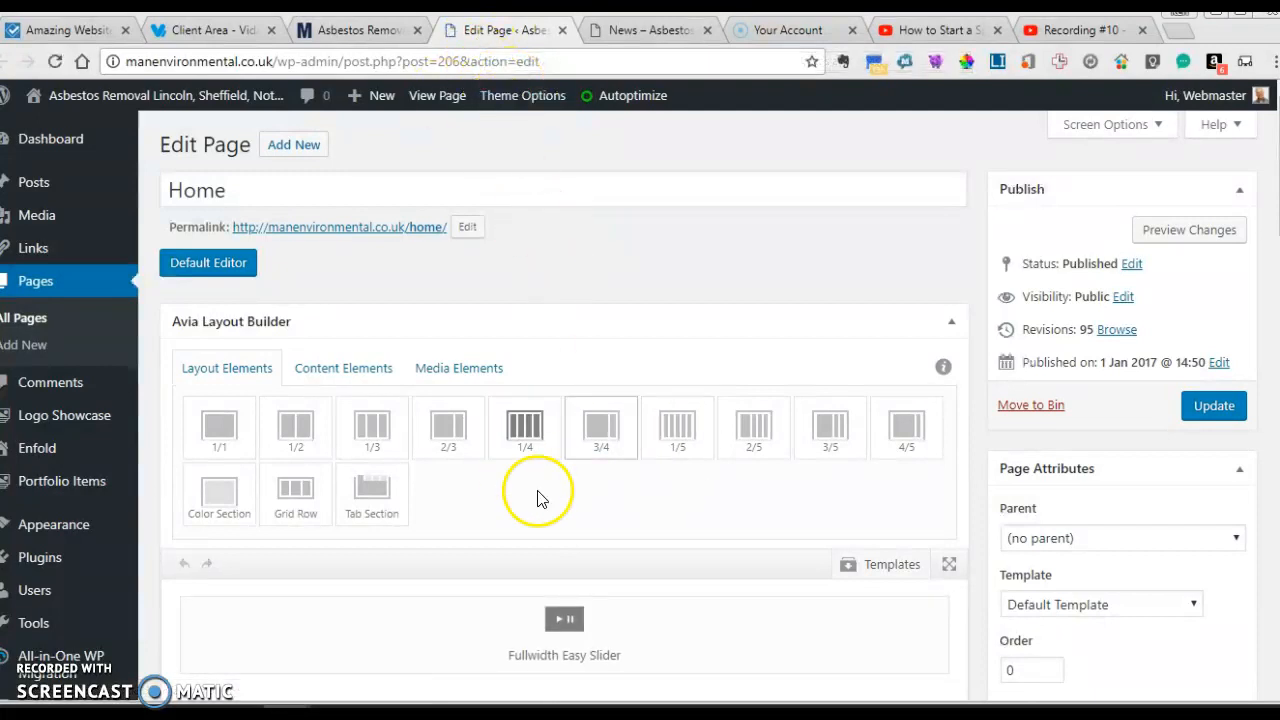
click(366, 32)
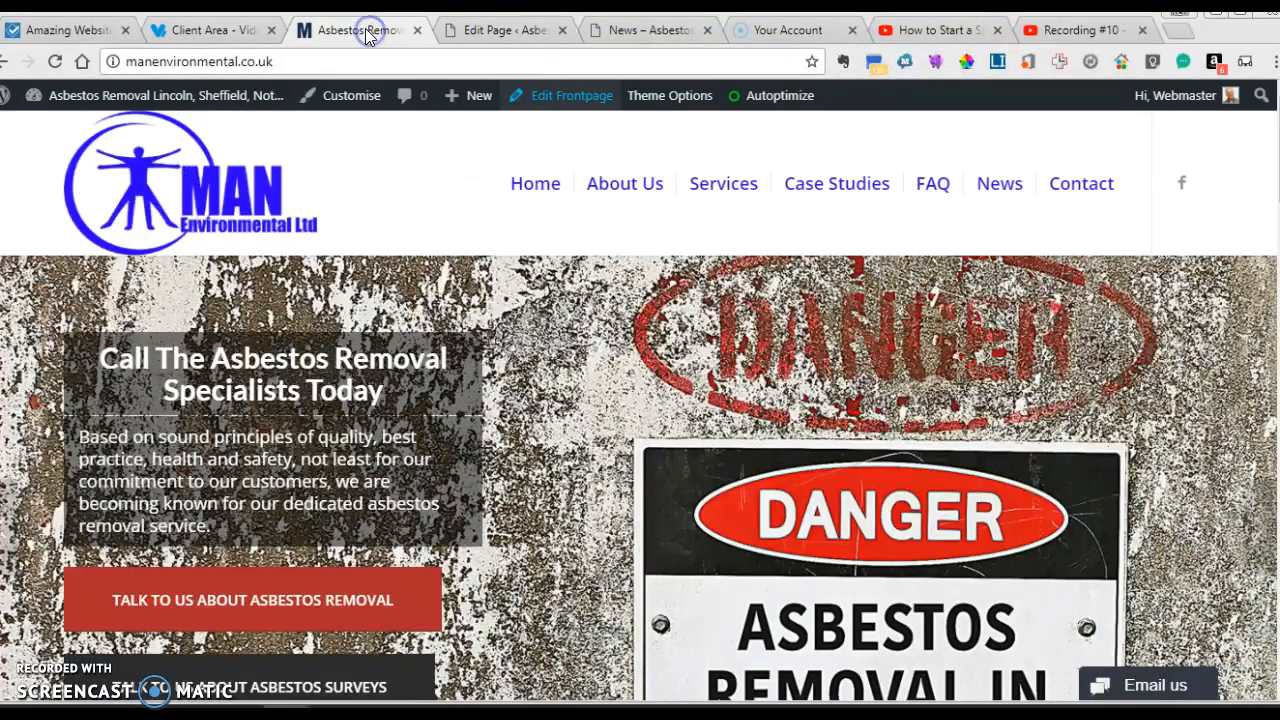
click(58, 61)
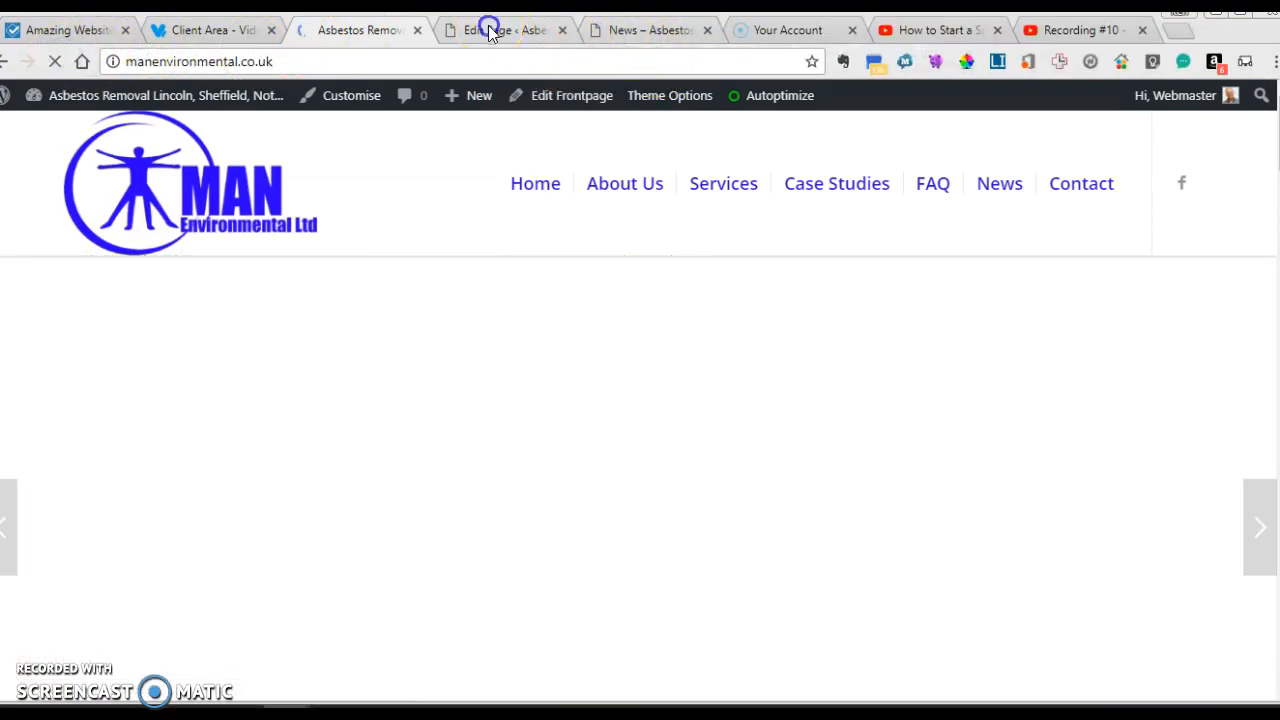
click(489, 30)
Step: Compare the live banner with the Fullwidth Easy Slider element in the layout builder, and inspect that element's slide list
scroll(643, 243, down, 4)
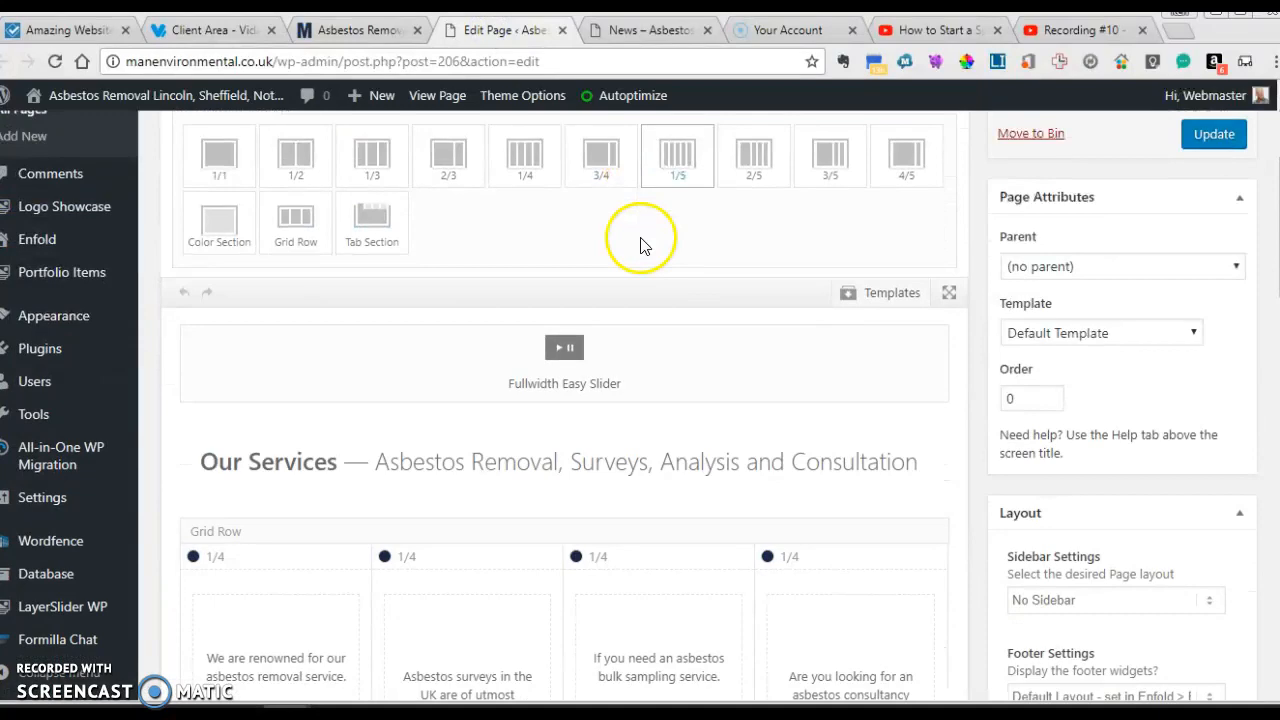
scroll(643, 246, up, 2)
click(362, 28)
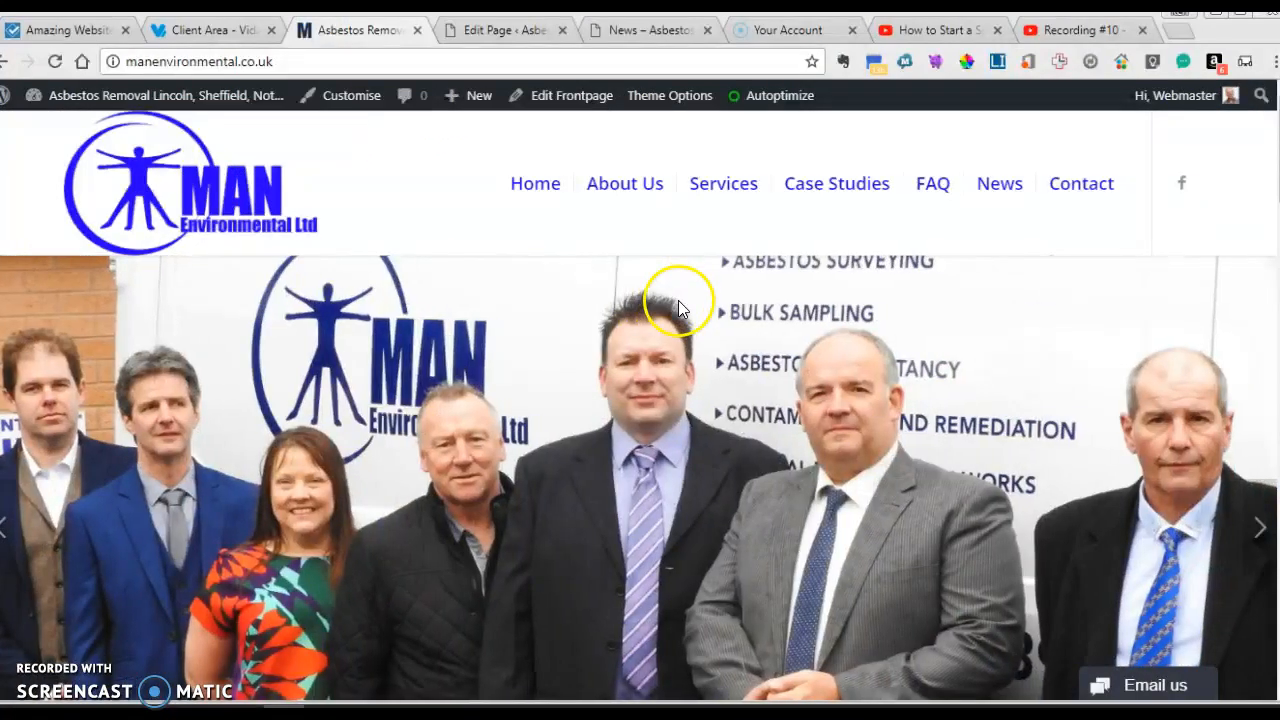
scroll(673, 315, down, 2)
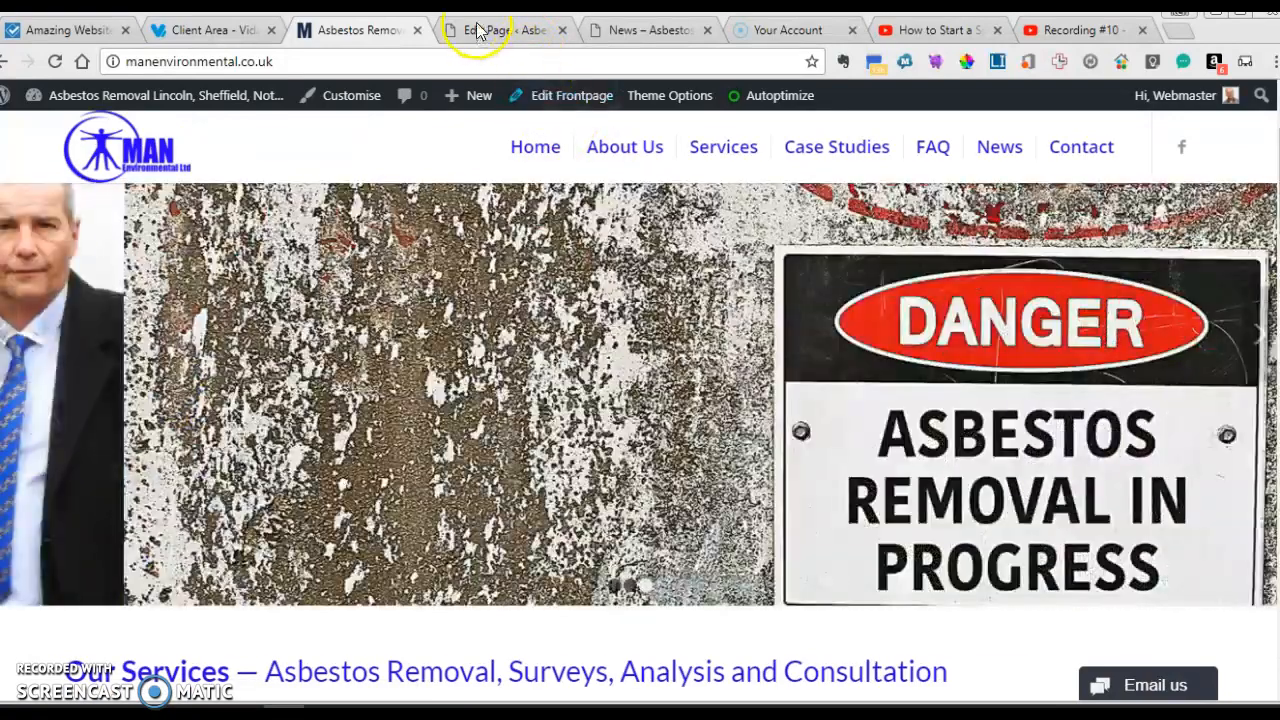
click(481, 32)
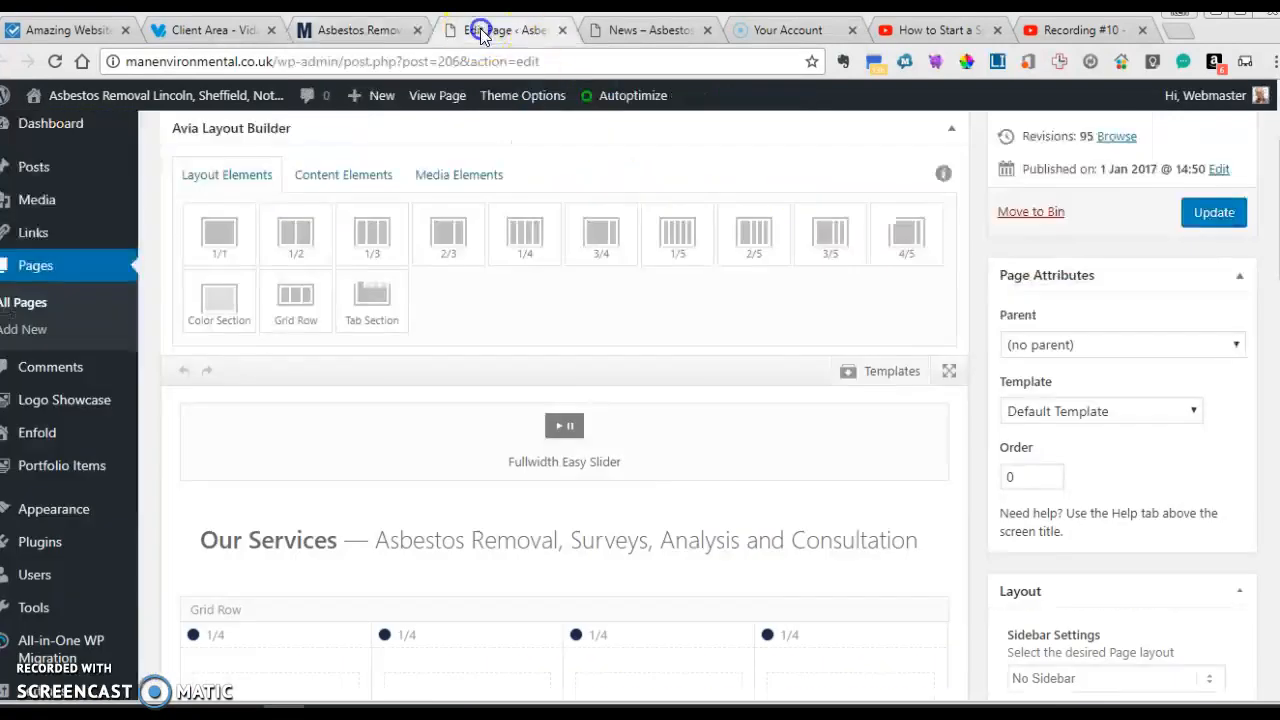
scroll(658, 307, down, 1)
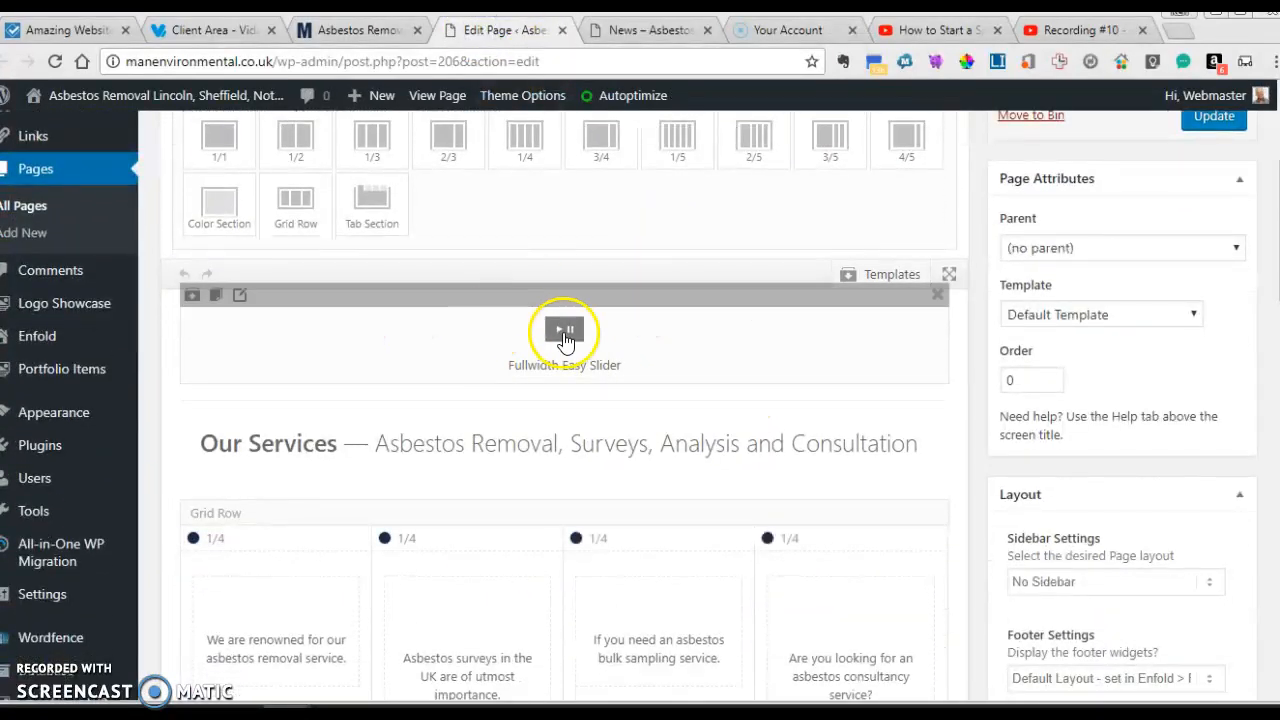
click(566, 336)
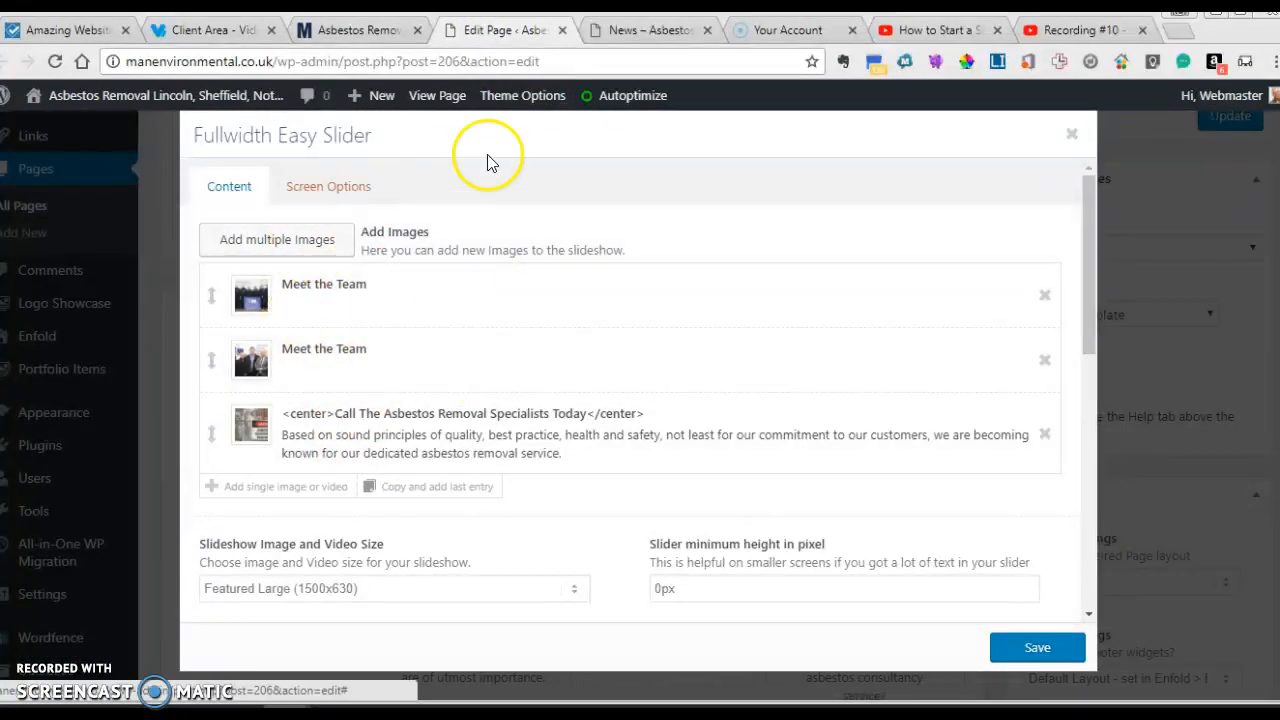
click(1071, 133)
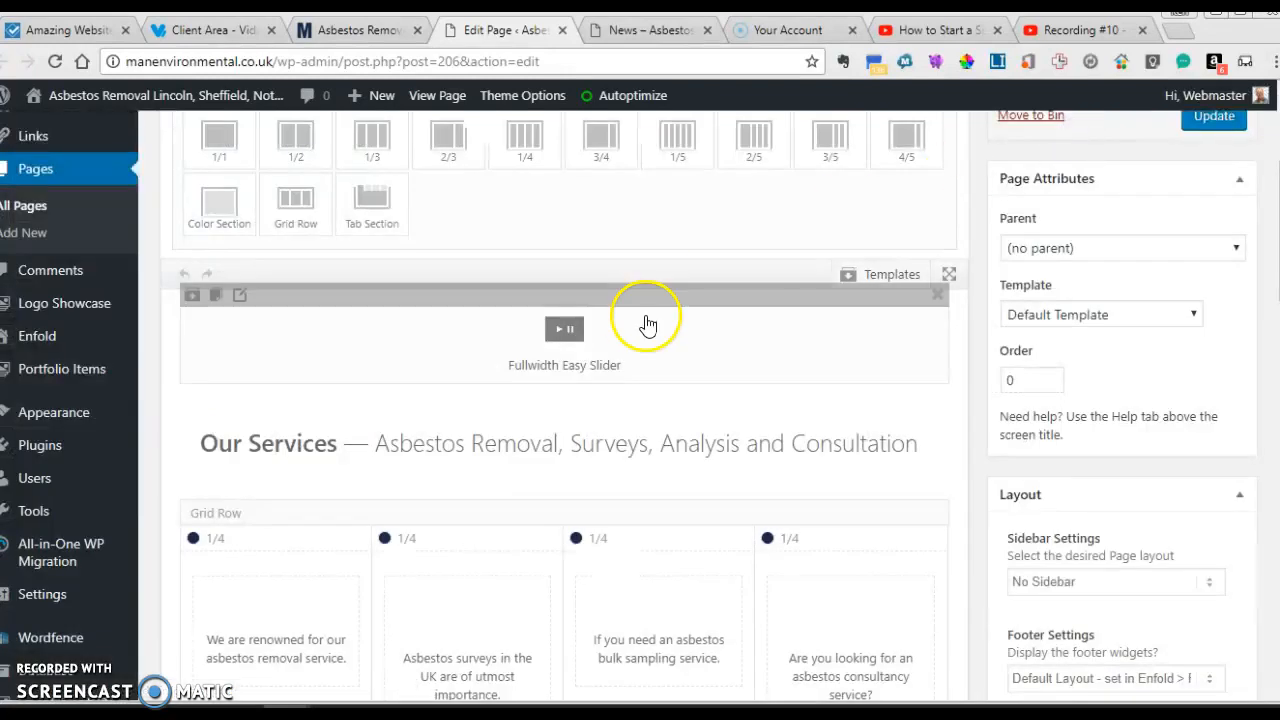
Step: Compare the Our Services heading and four-cell grid row in the layout builder with the same section on the live page
scroll(648, 324, down, 1)
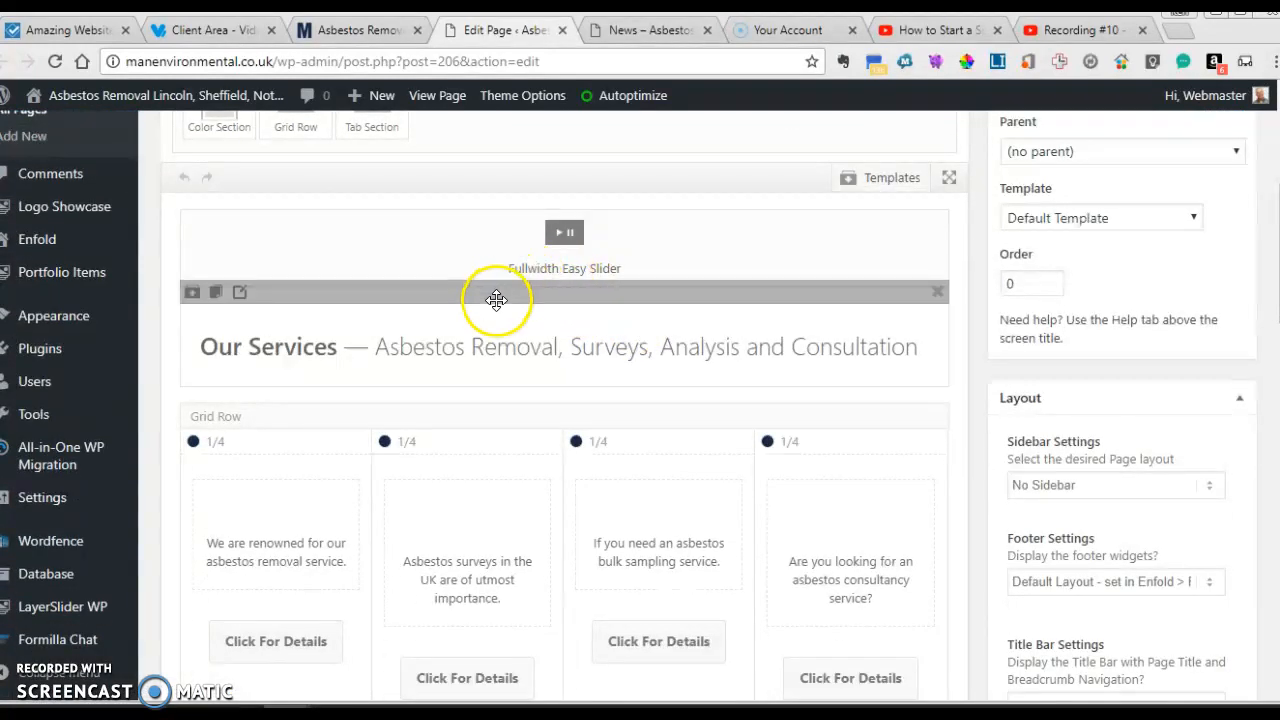
scroll(491, 295, down, 1)
scroll(498, 307, down, 1)
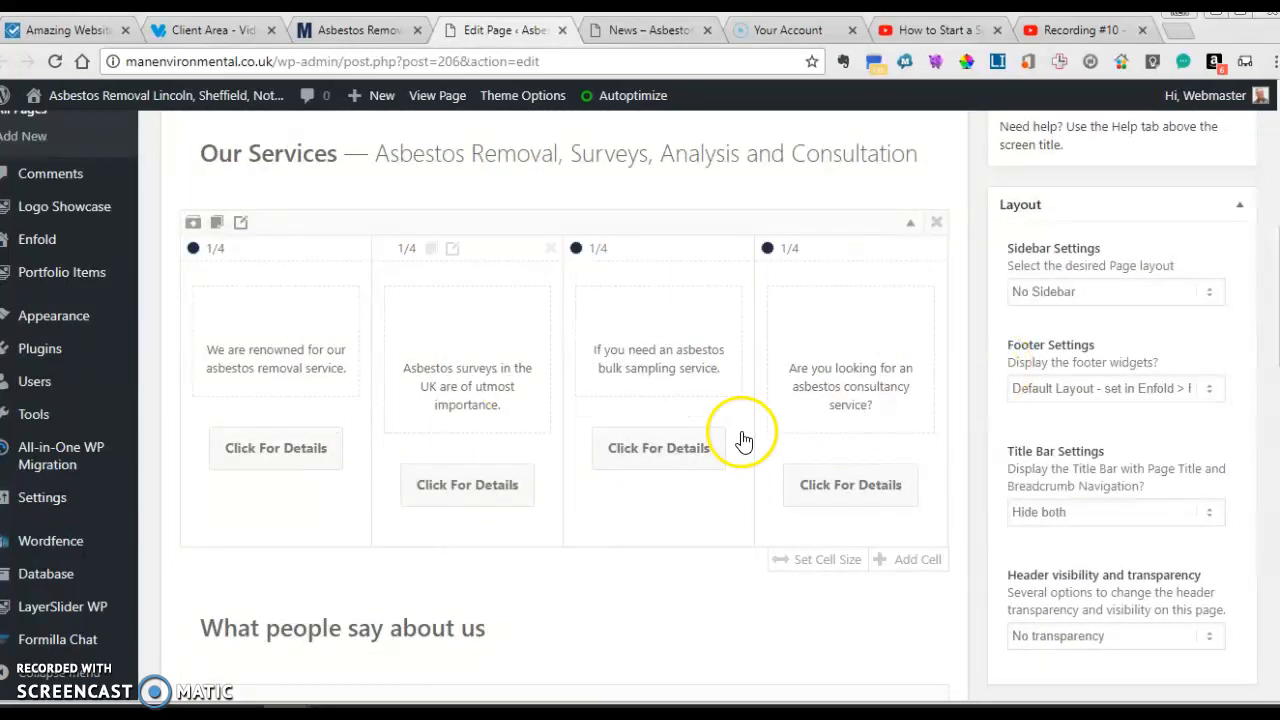
click(362, 33)
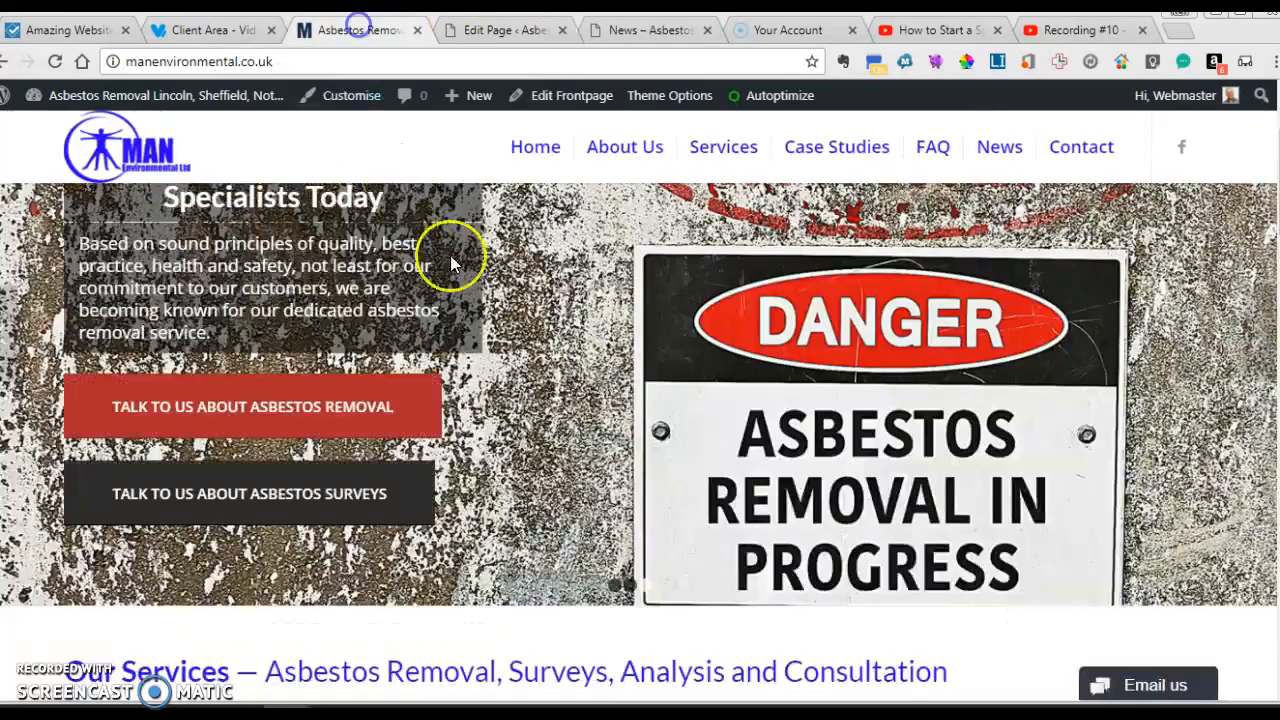
scroll(455, 240, down, 2)
scroll(800, 470, down, 2)
scroll(763, 465, down, 1)
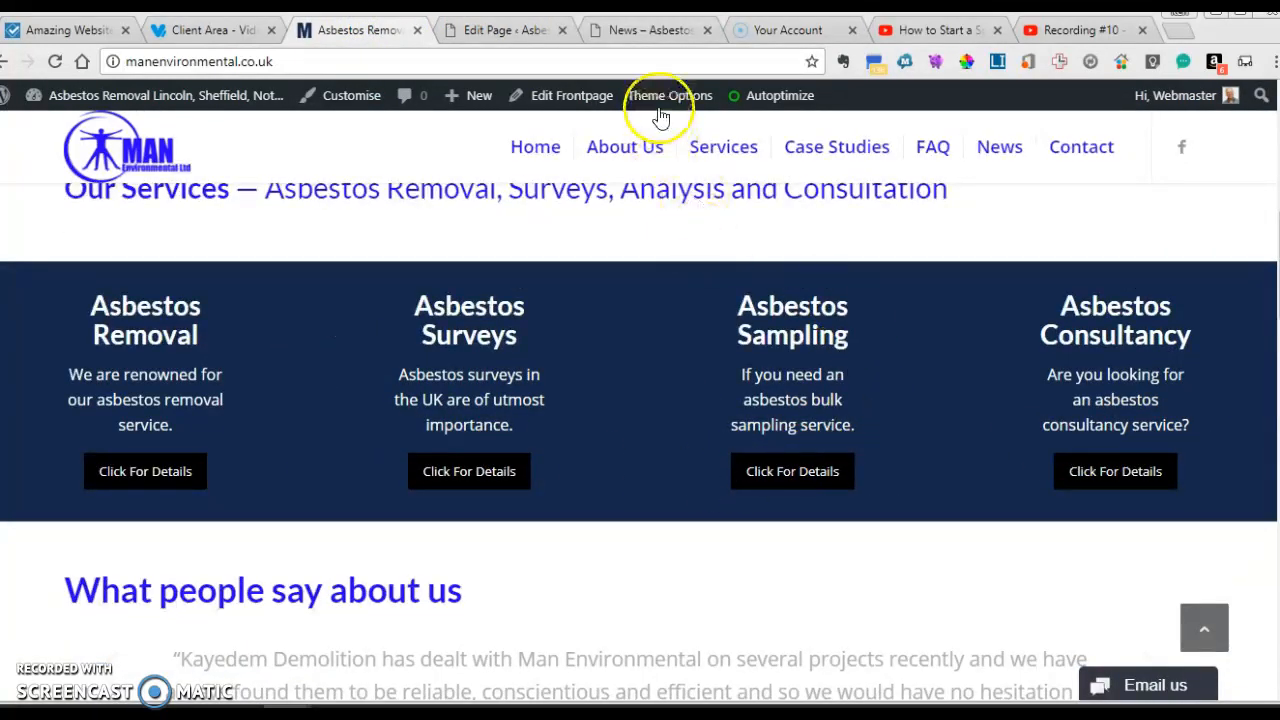
click(523, 33)
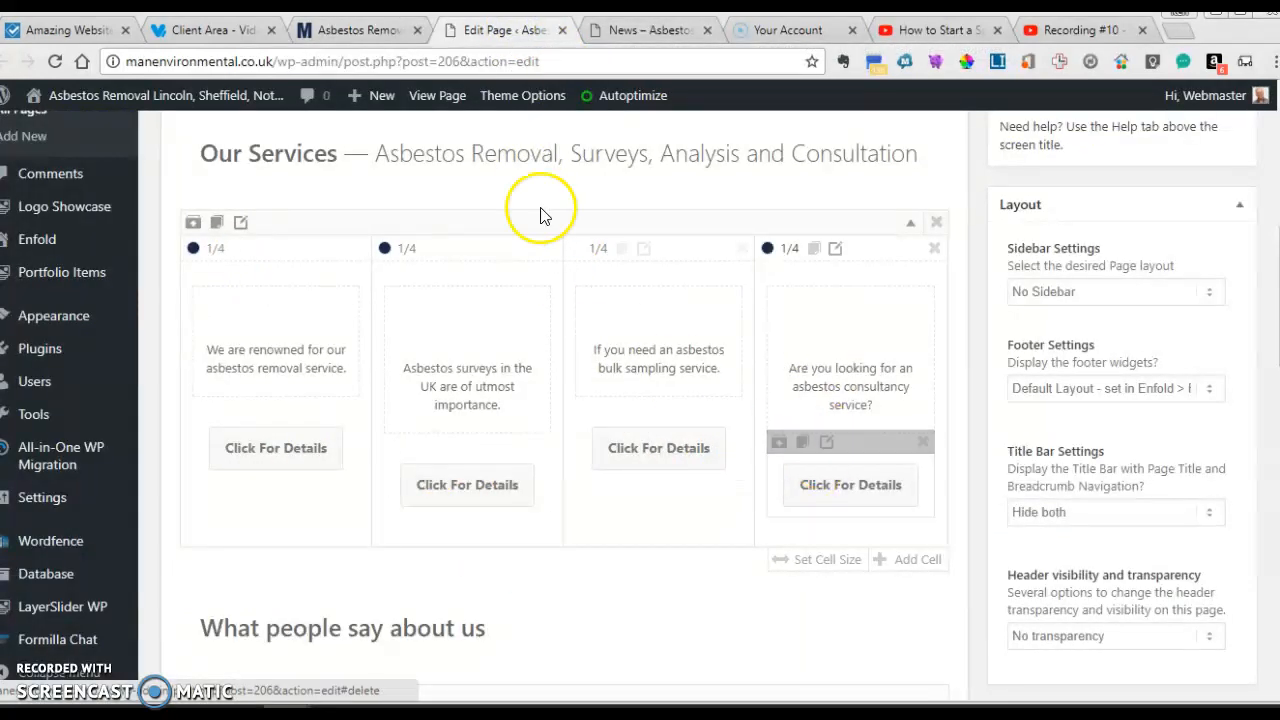
click(370, 31)
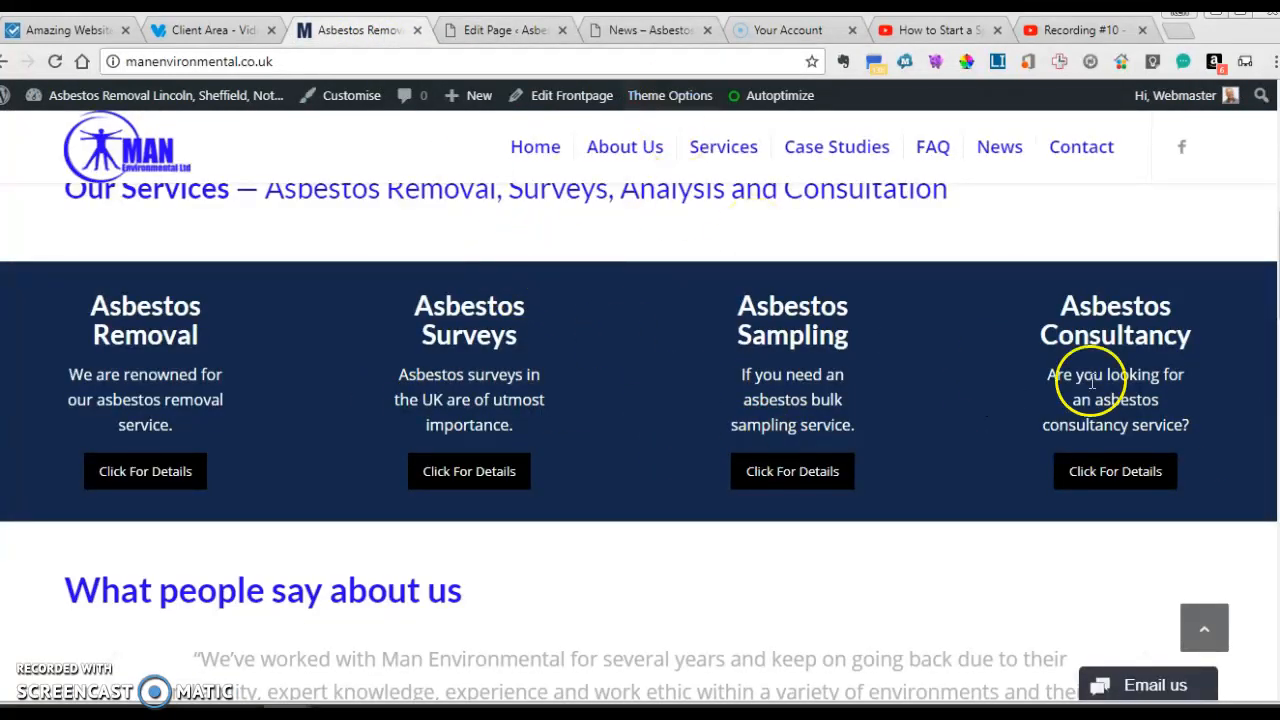
click(505, 31)
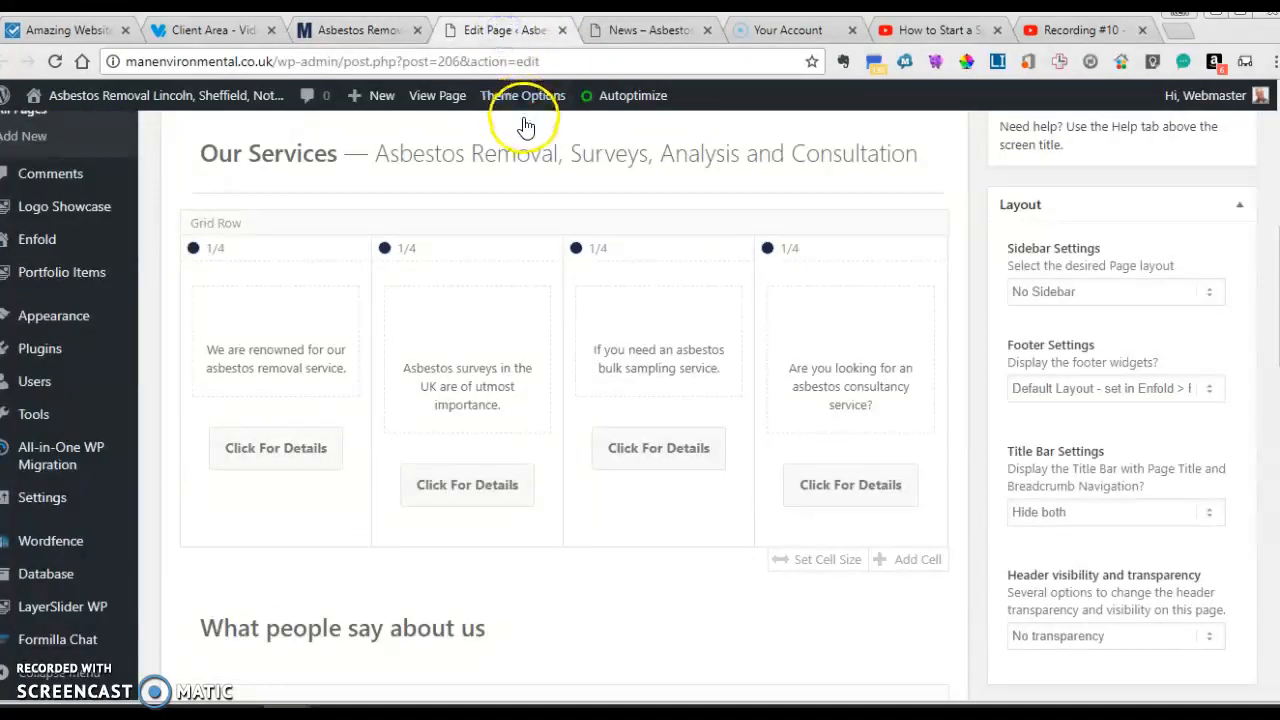
Step: Match the Testimonials element in the layout builder to the "What people say about us" section on the live page
scroll(523, 114, down, 3)
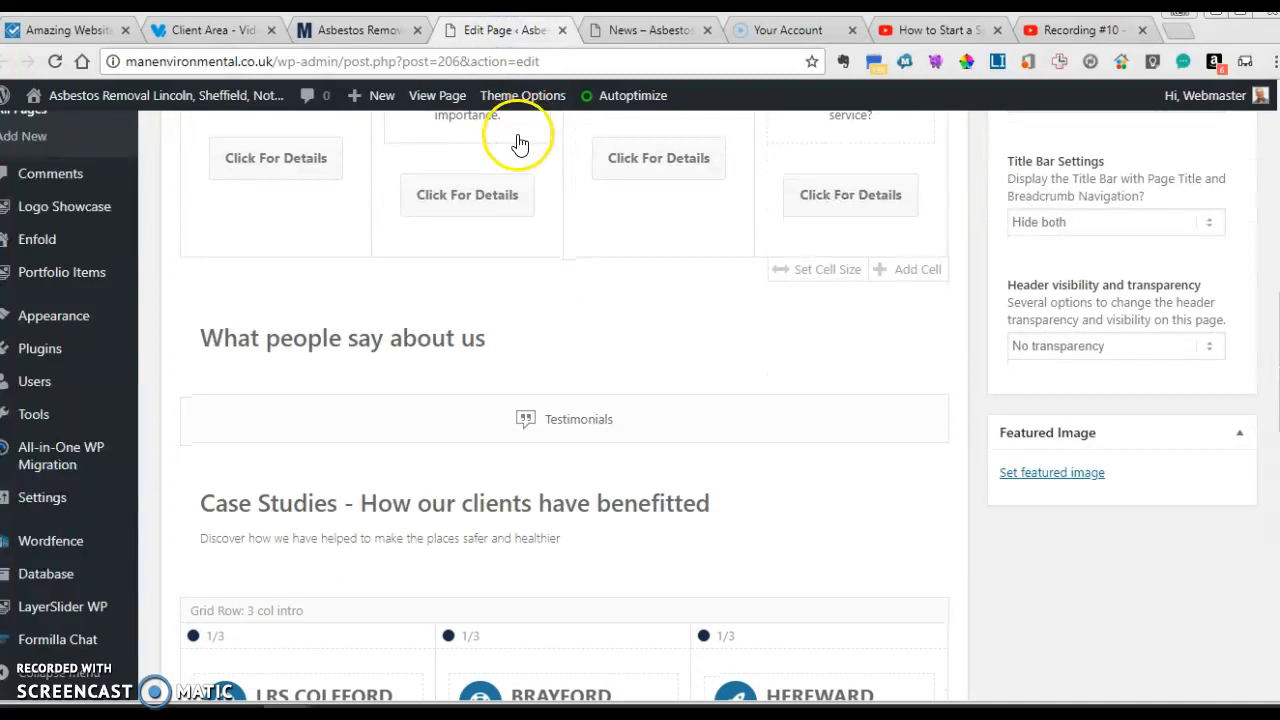
mouse_move(509, 150)
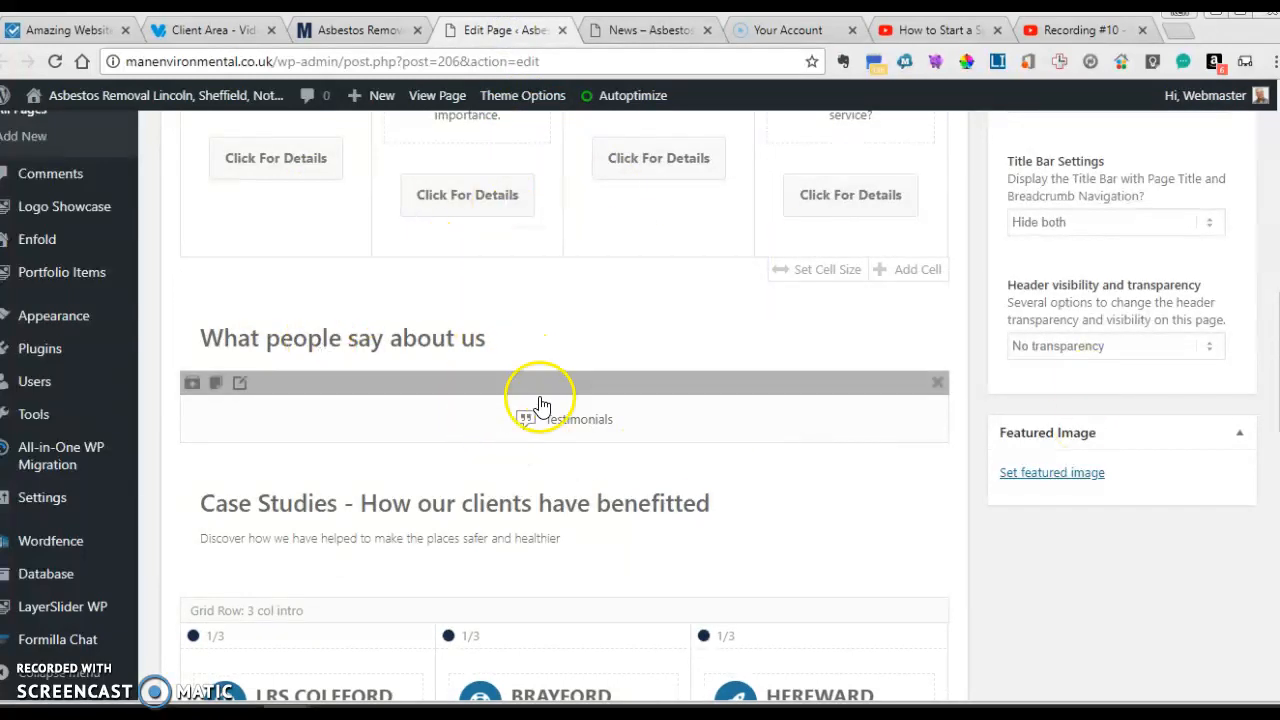
click(362, 31)
scroll(340, 414, down, 1)
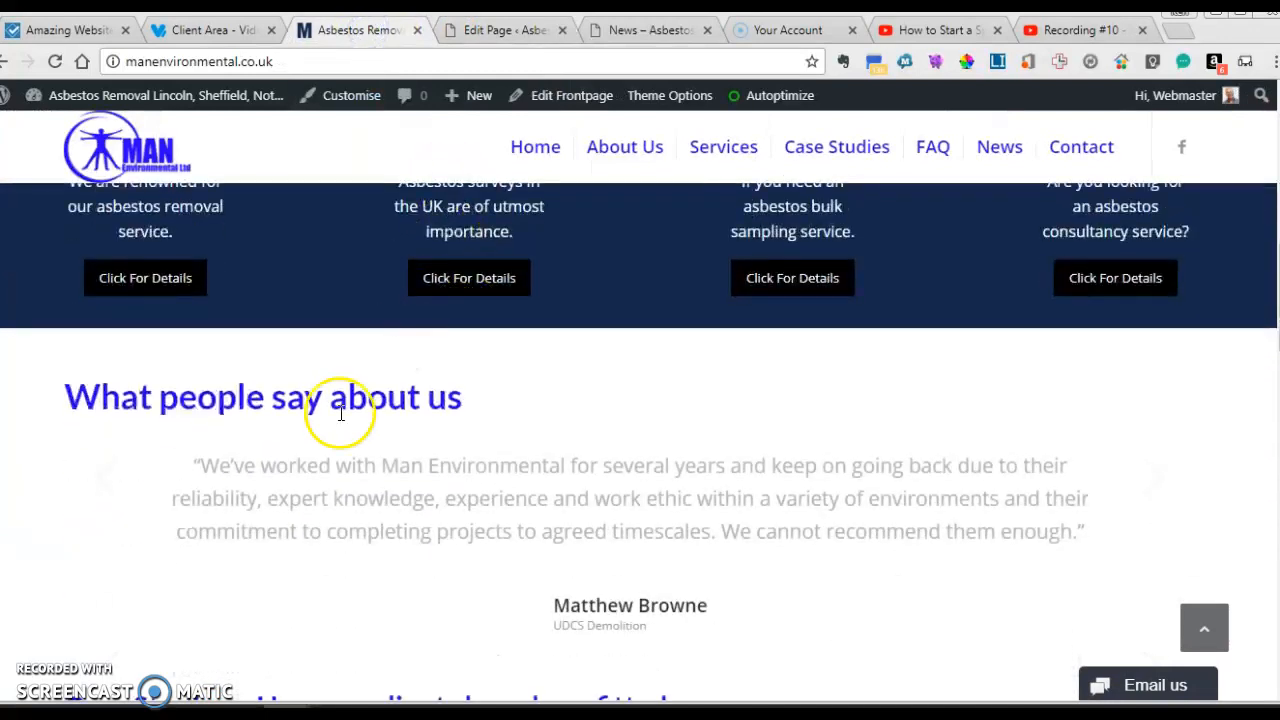
click(537, 33)
scroll(677, 382, down, 1)
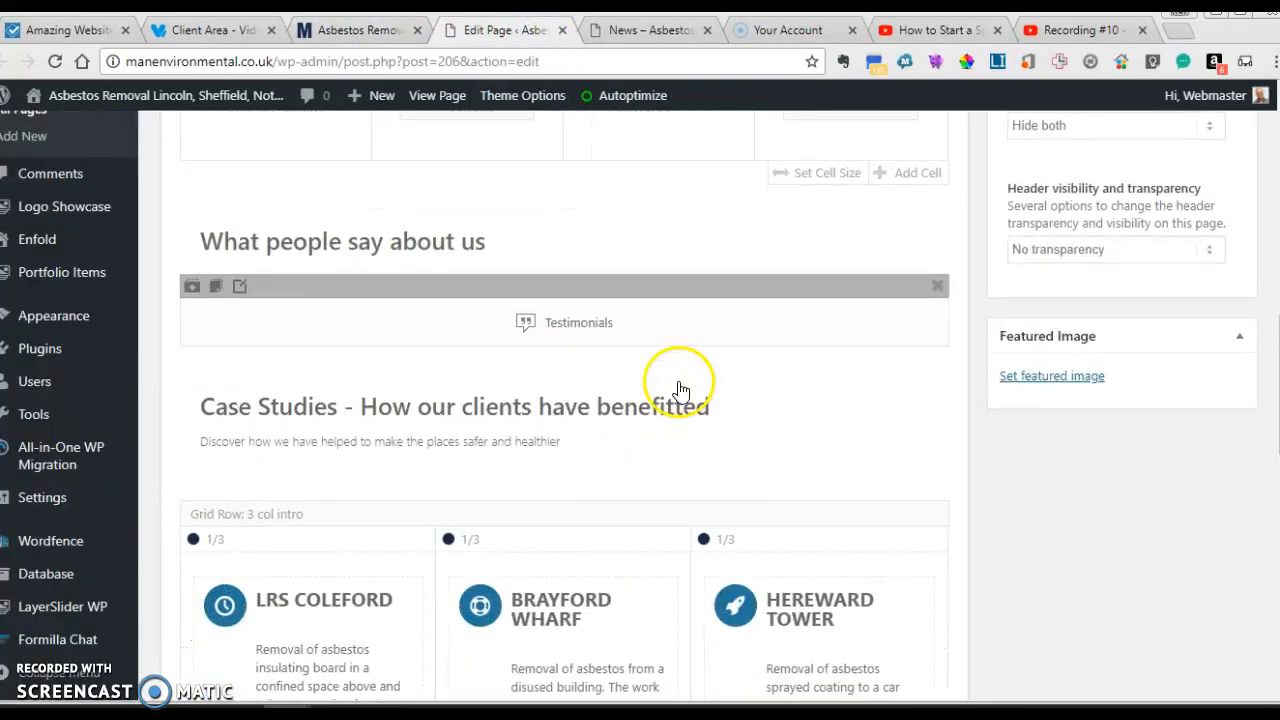
Step: Add a blank entry to the Testimonials element and inspect its image, name, subtitle and quote fields
click(557, 330)
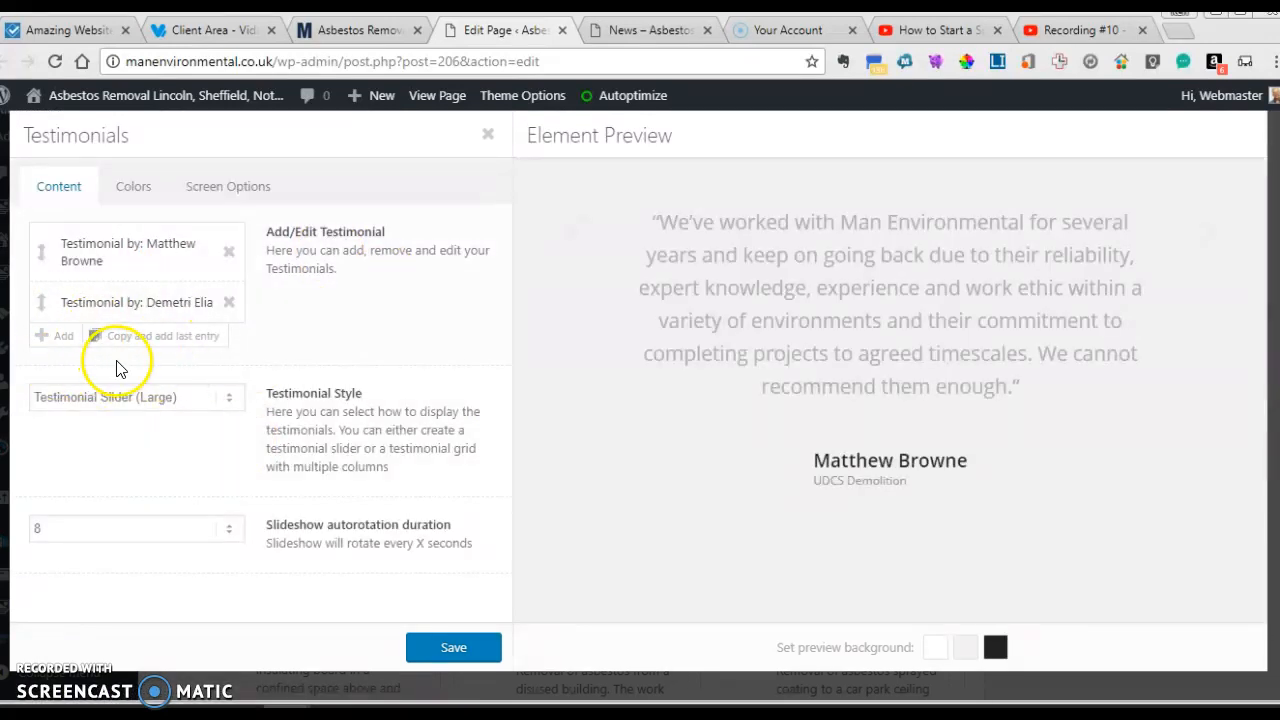
click(58, 336)
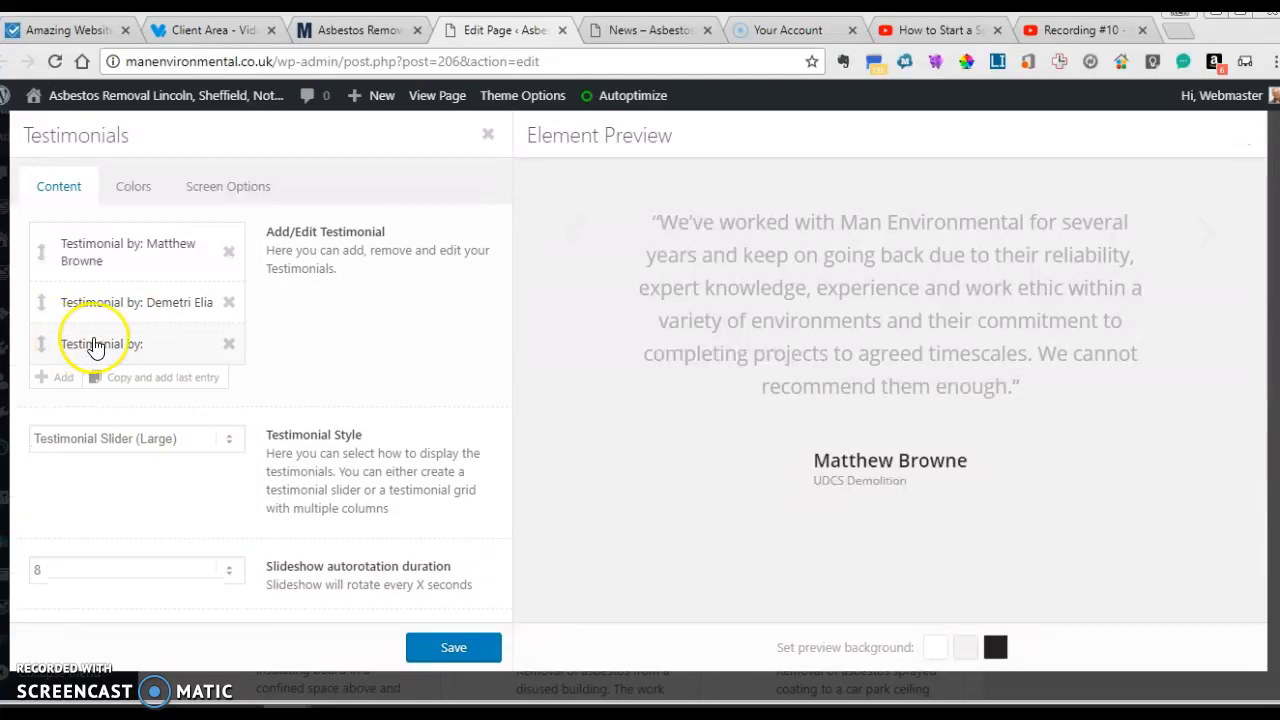
click(95, 344)
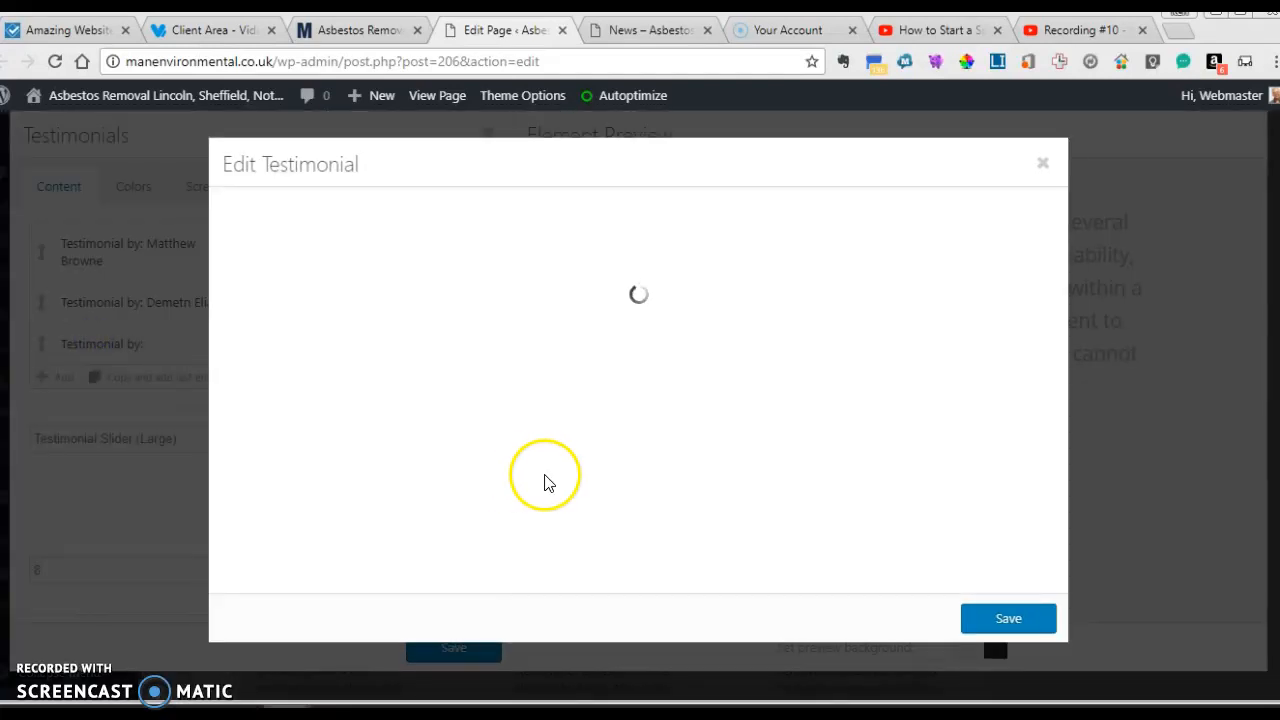
scroll(843, 300, down, 5)
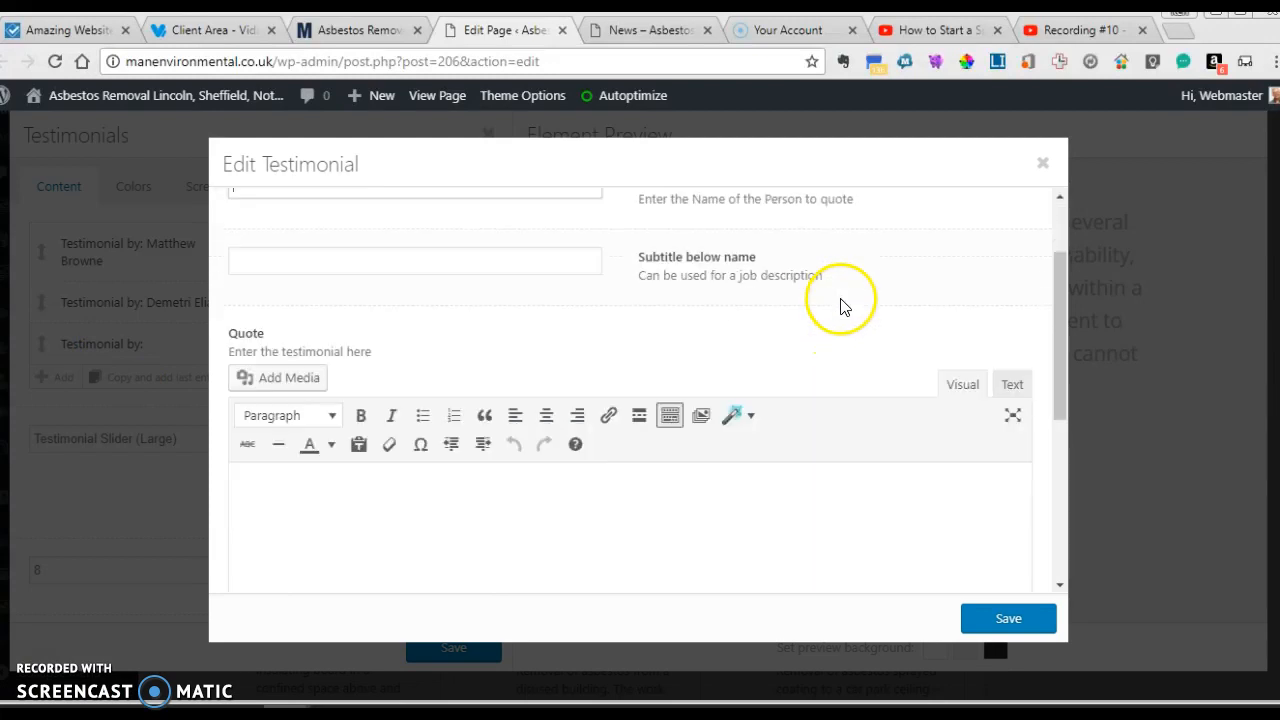
scroll(843, 297, up, 5)
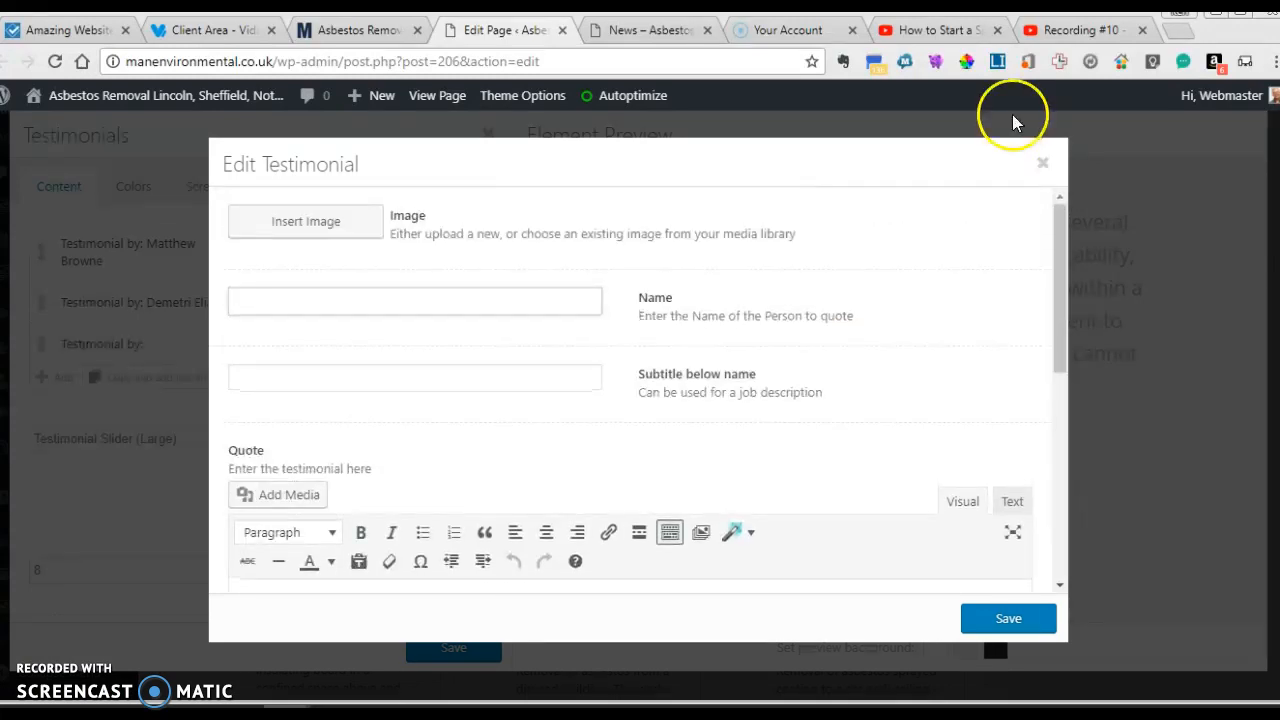
click(1042, 163)
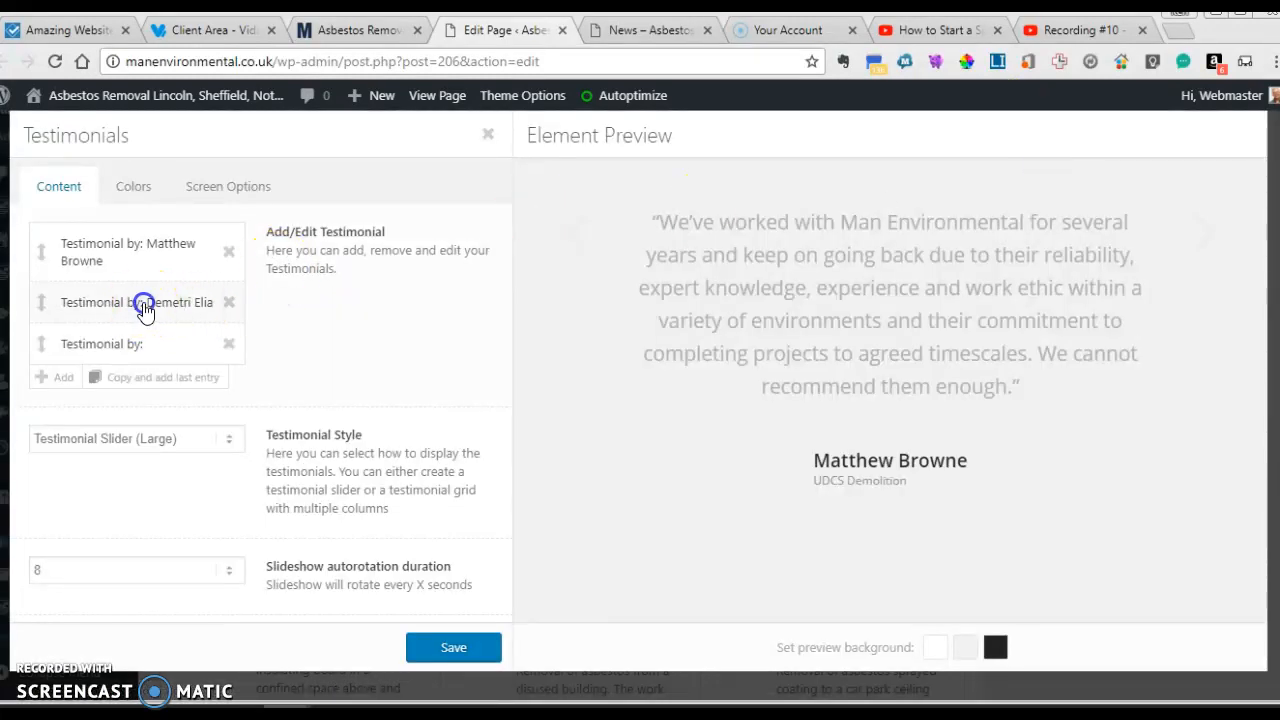
Step: Review the name, subtitle and quote of the existing Kayedem Demolition testimonial, leaving it unedited
click(144, 310)
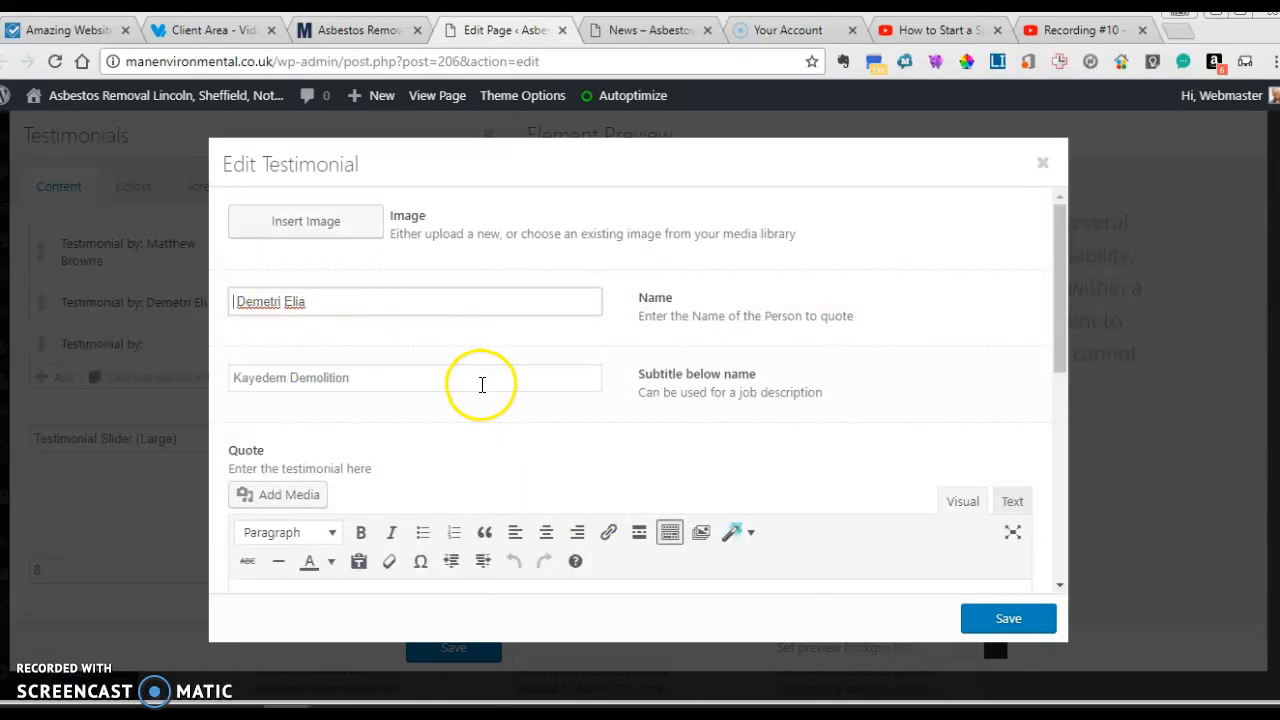
scroll(481, 385, down, 5)
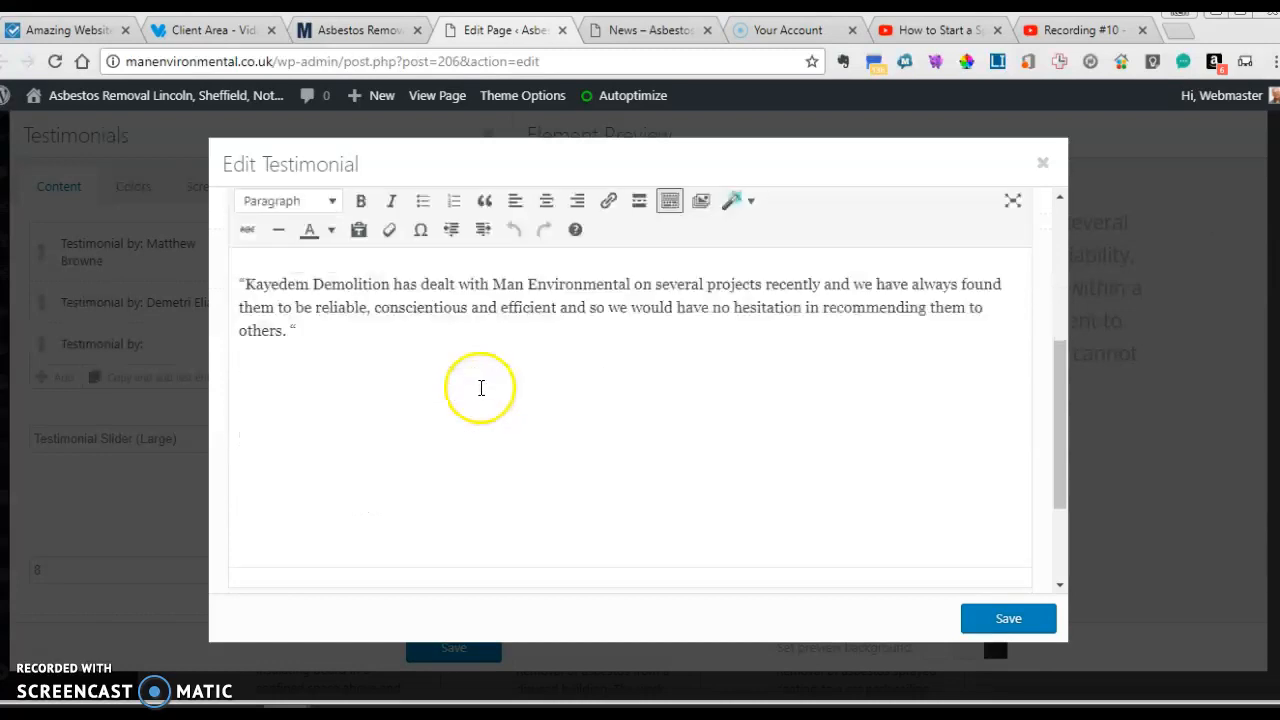
scroll(481, 388, down, 3)
scroll(481, 388, up, 5)
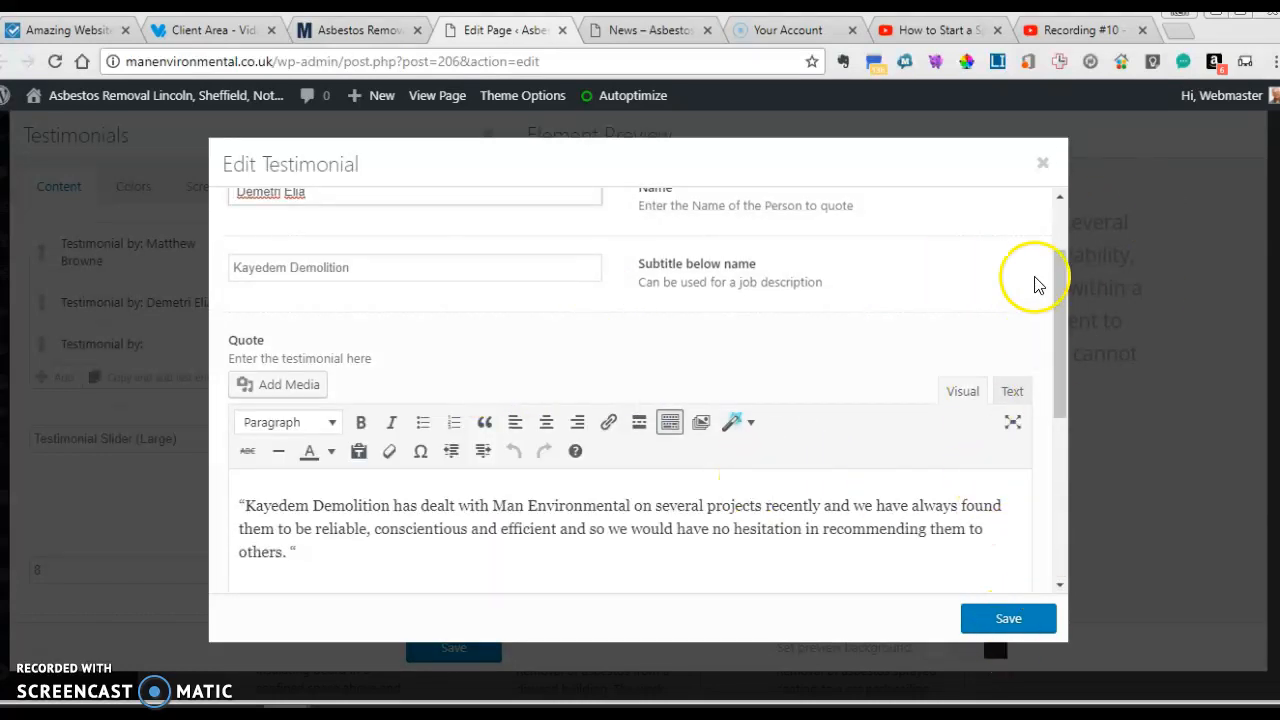
click(1042, 165)
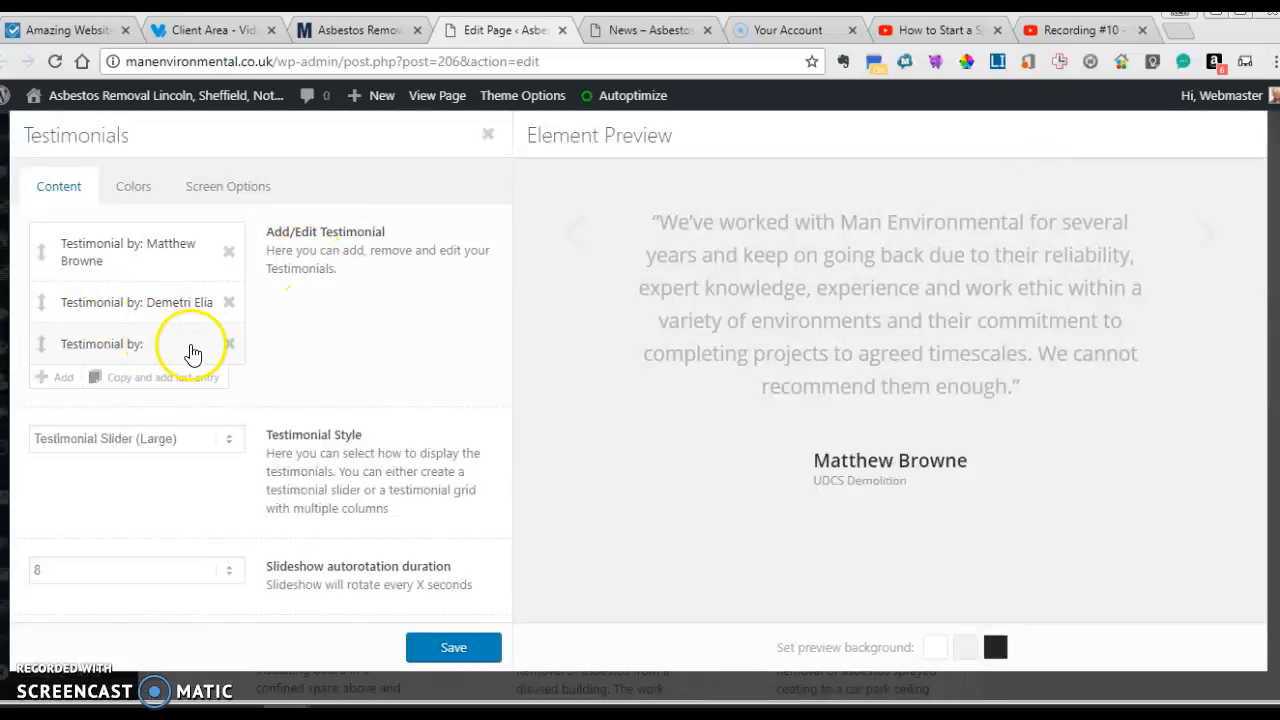
Step: Remove the blank testimonial entry, save the Testimonials element and update the Home page
click(227, 346)
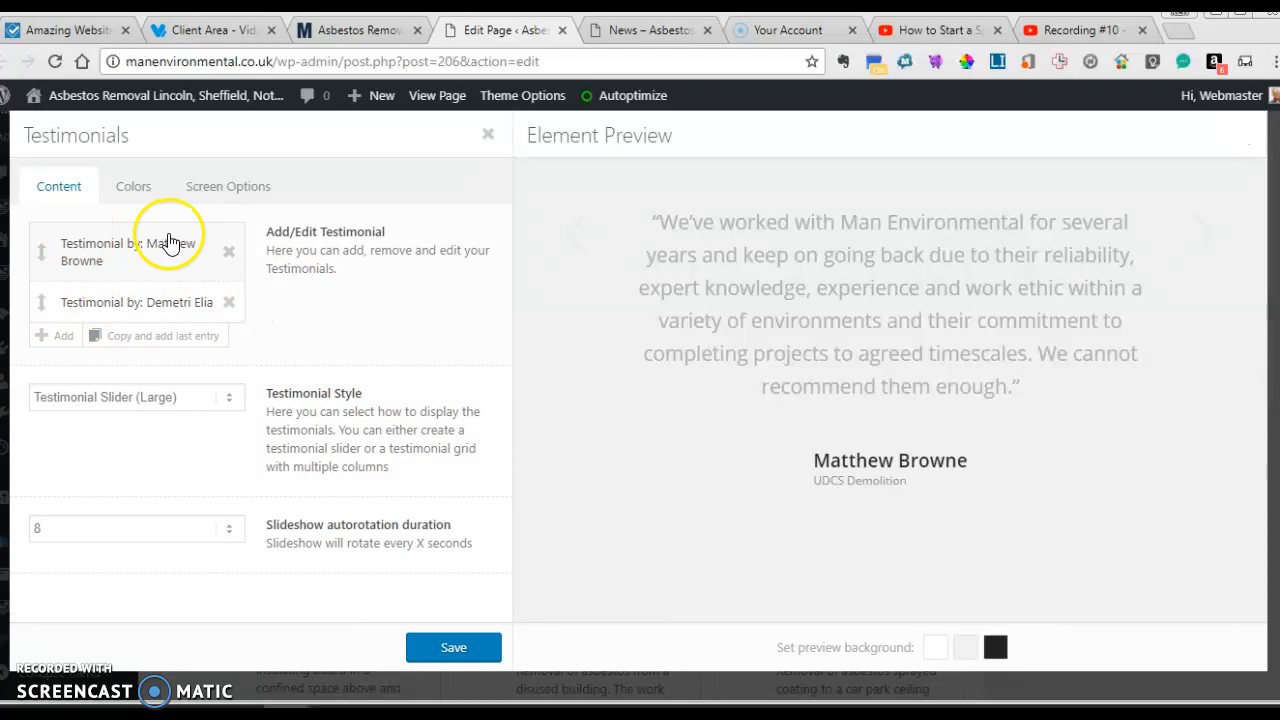
click(433, 648)
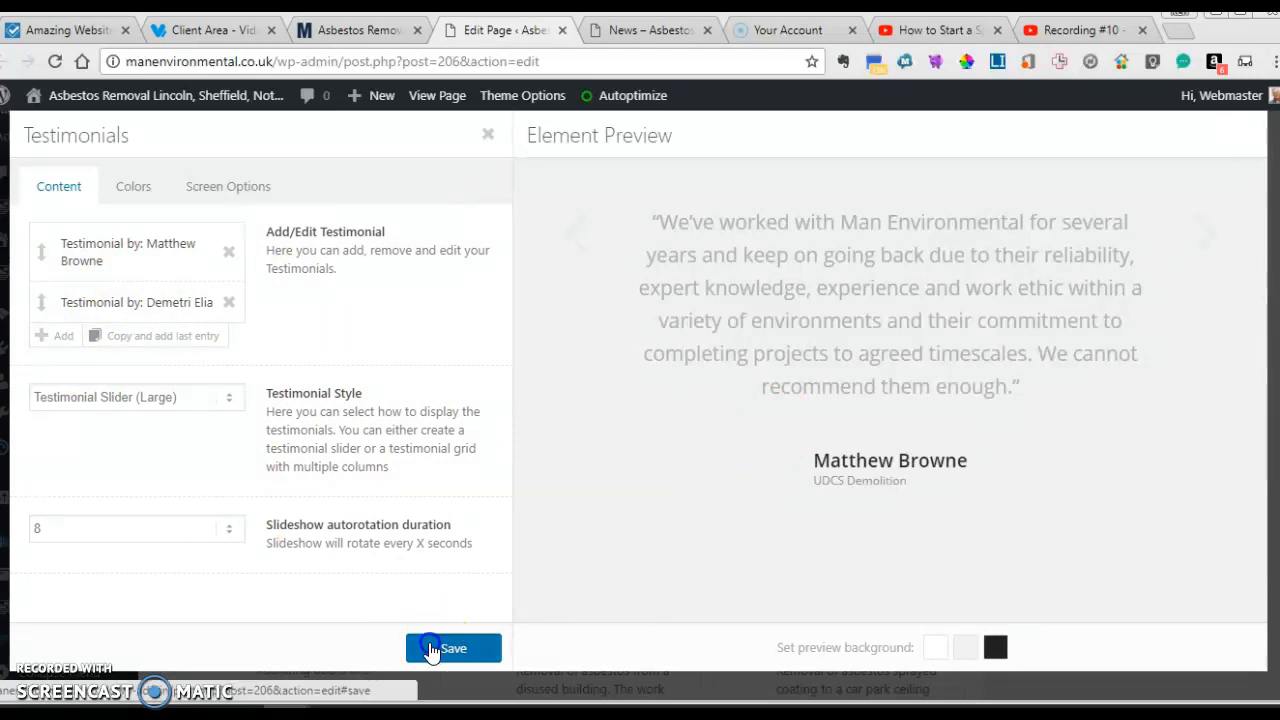
scroll(838, 497, up, 10)
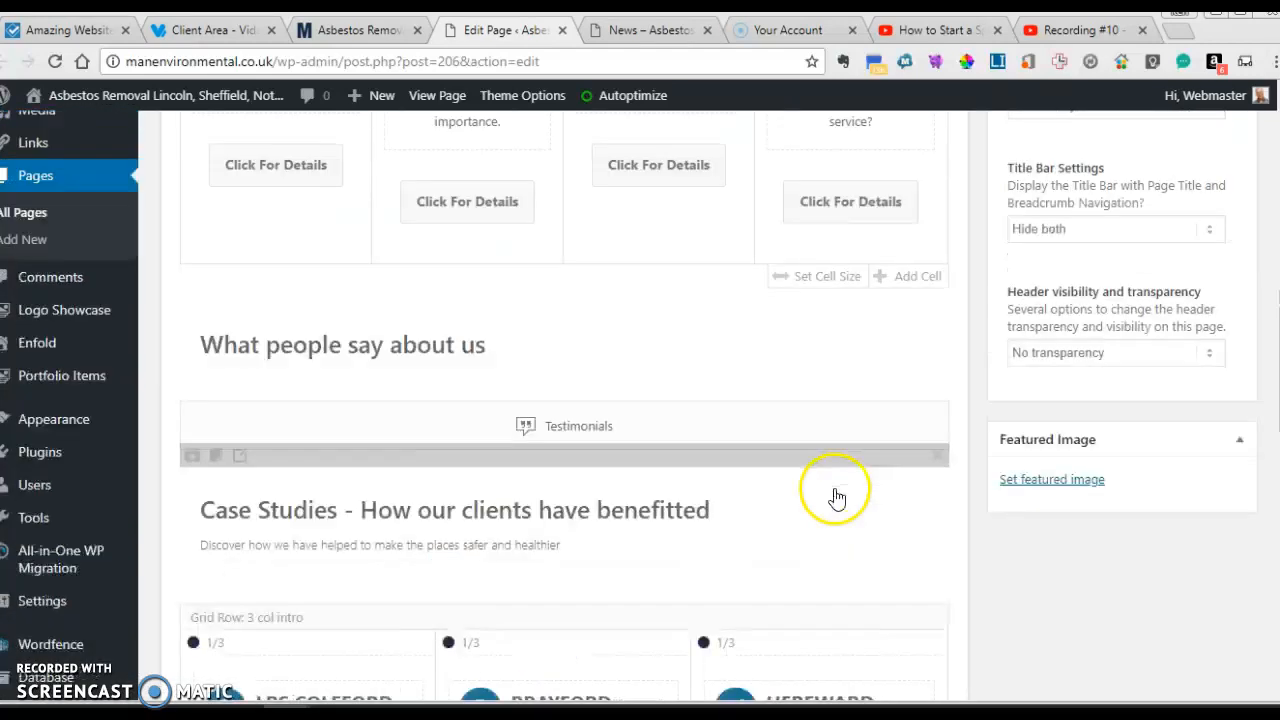
scroll(1138, 576, up, 1)
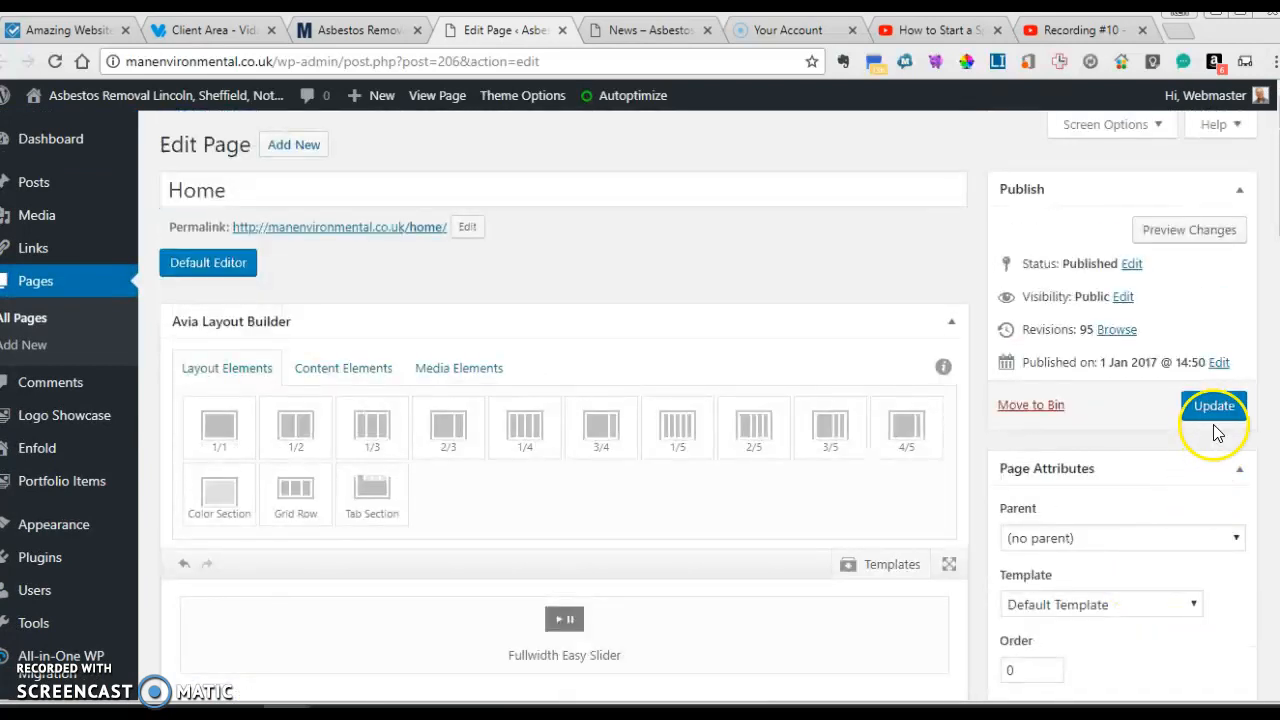
click(1214, 406)
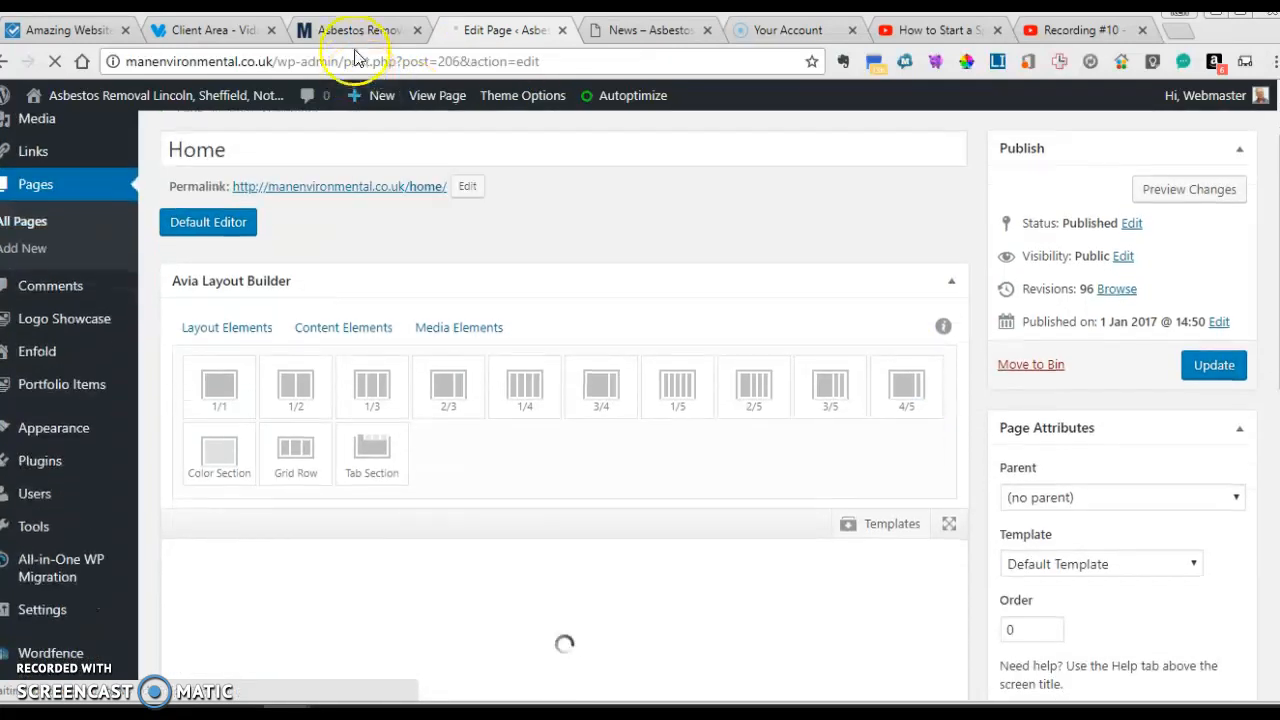
Step: Compare the Case Studies heading and its three case study columns on the live page with the matching grid row in the layout builder
click(355, 30)
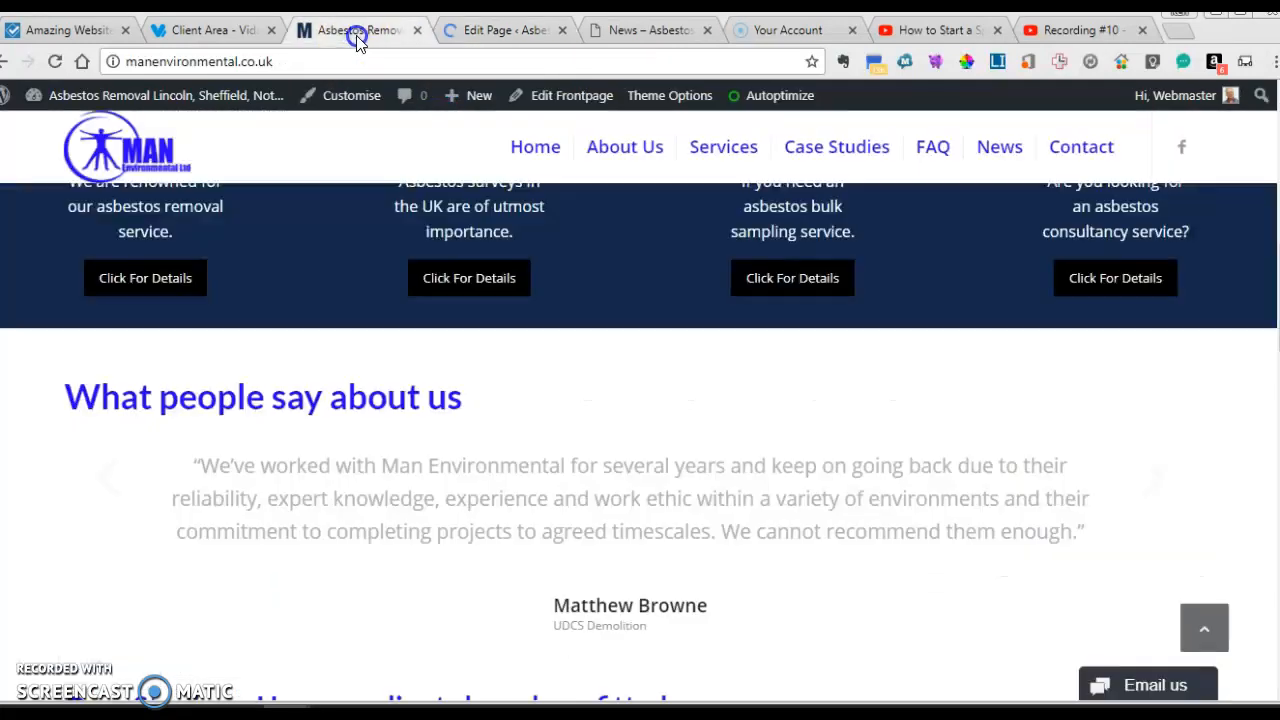
scroll(470, 215, down, 4)
scroll(490, 300, up, 5)
scroll(503, 363, down, 7)
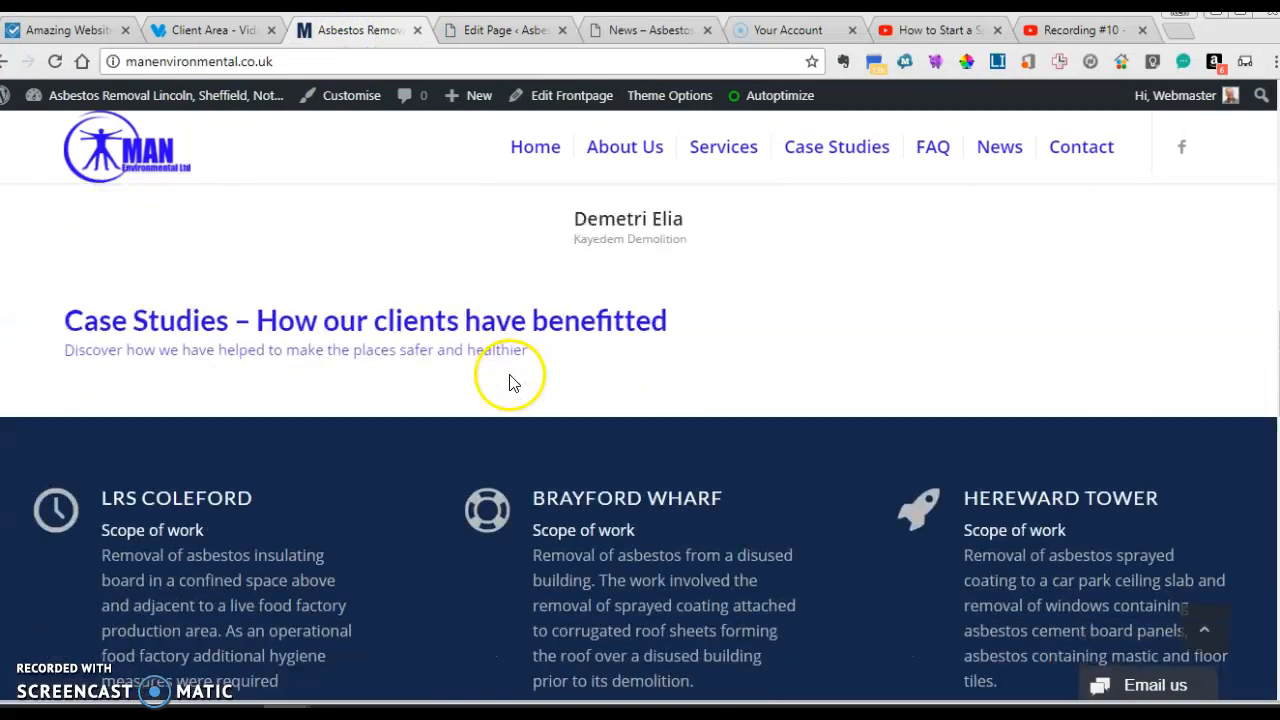
scroll(358, 374, up, 2)
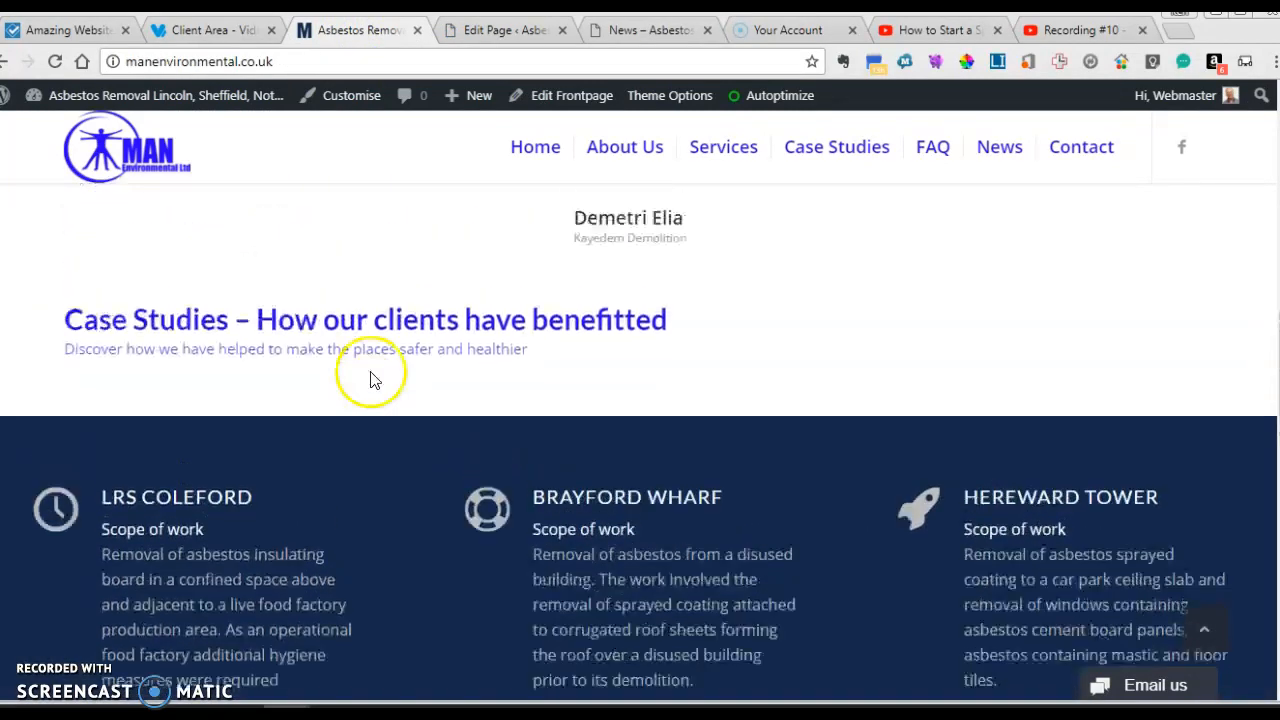
click(457, 30)
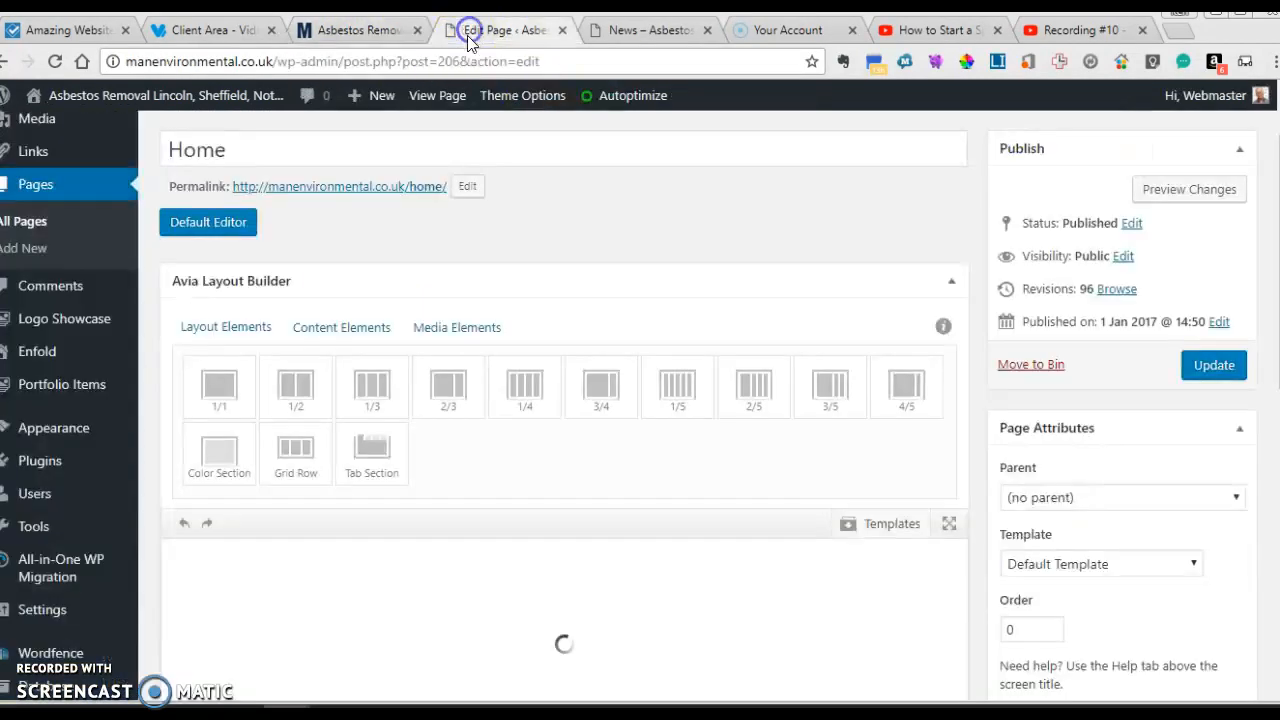
scroll(543, 290, down, 5)
scroll(545, 318, down, 4)
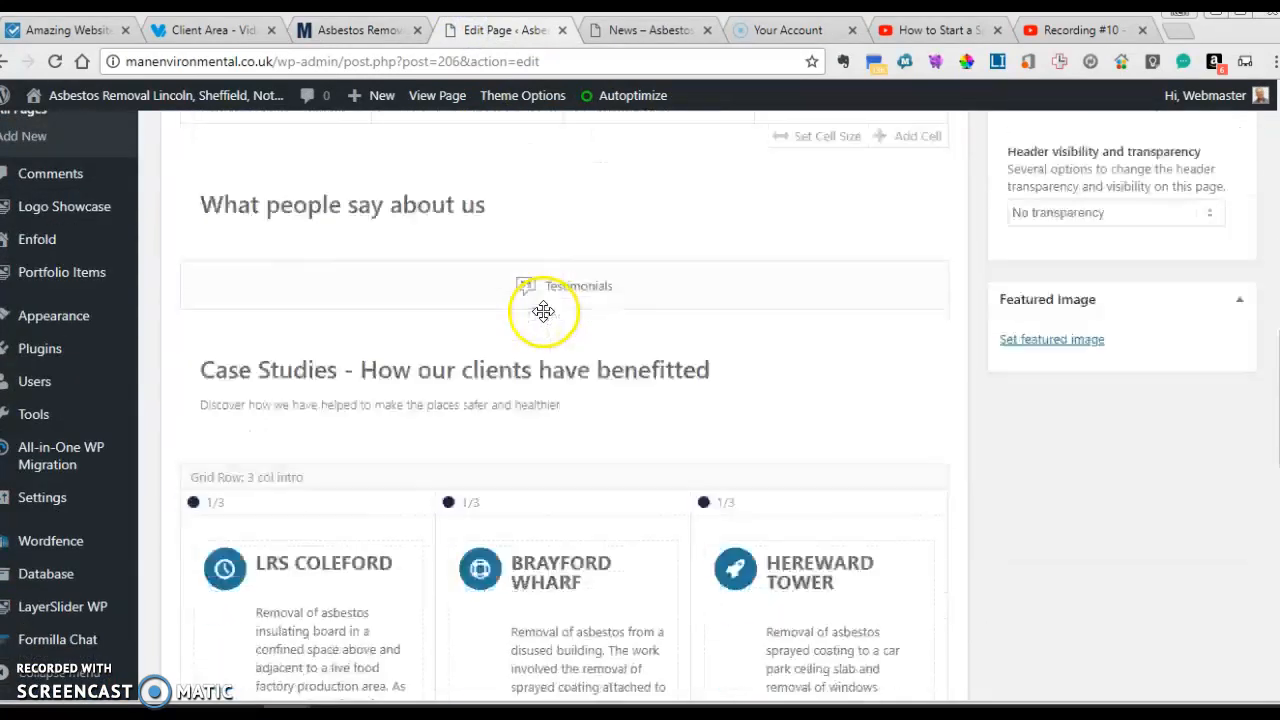
scroll(400, 370, down, 2)
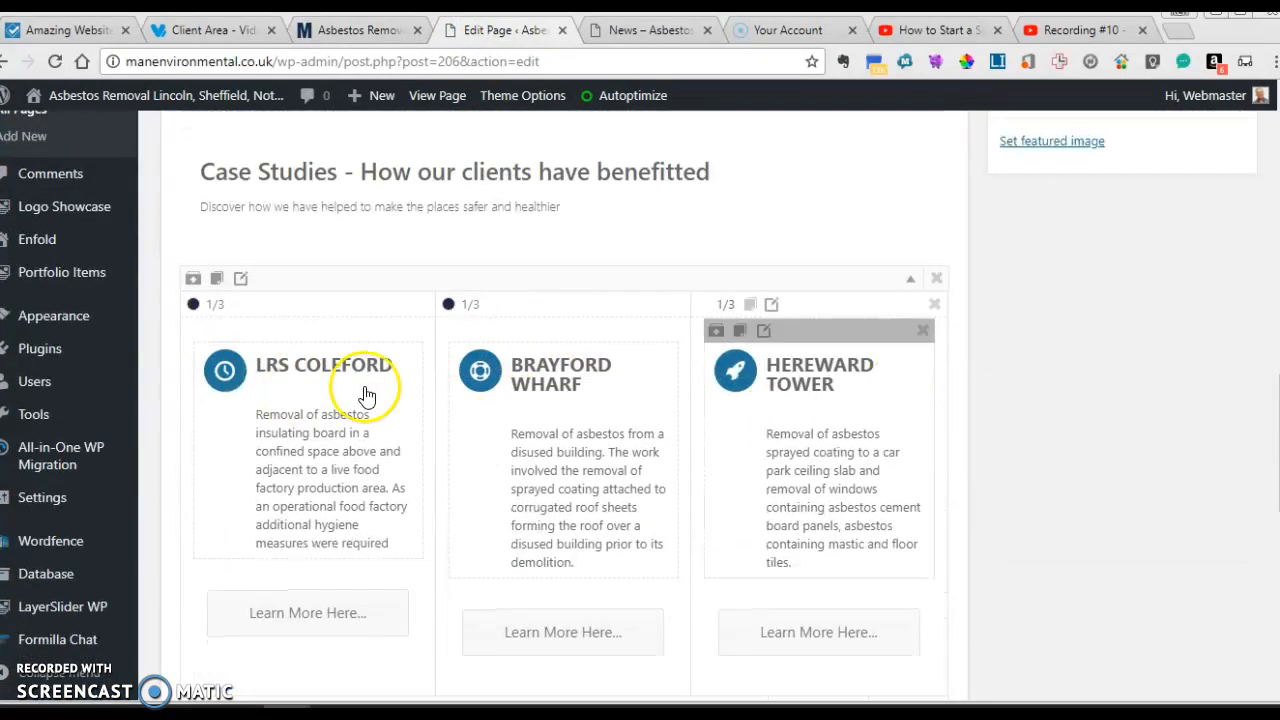
scroll(597, 491, down, 1)
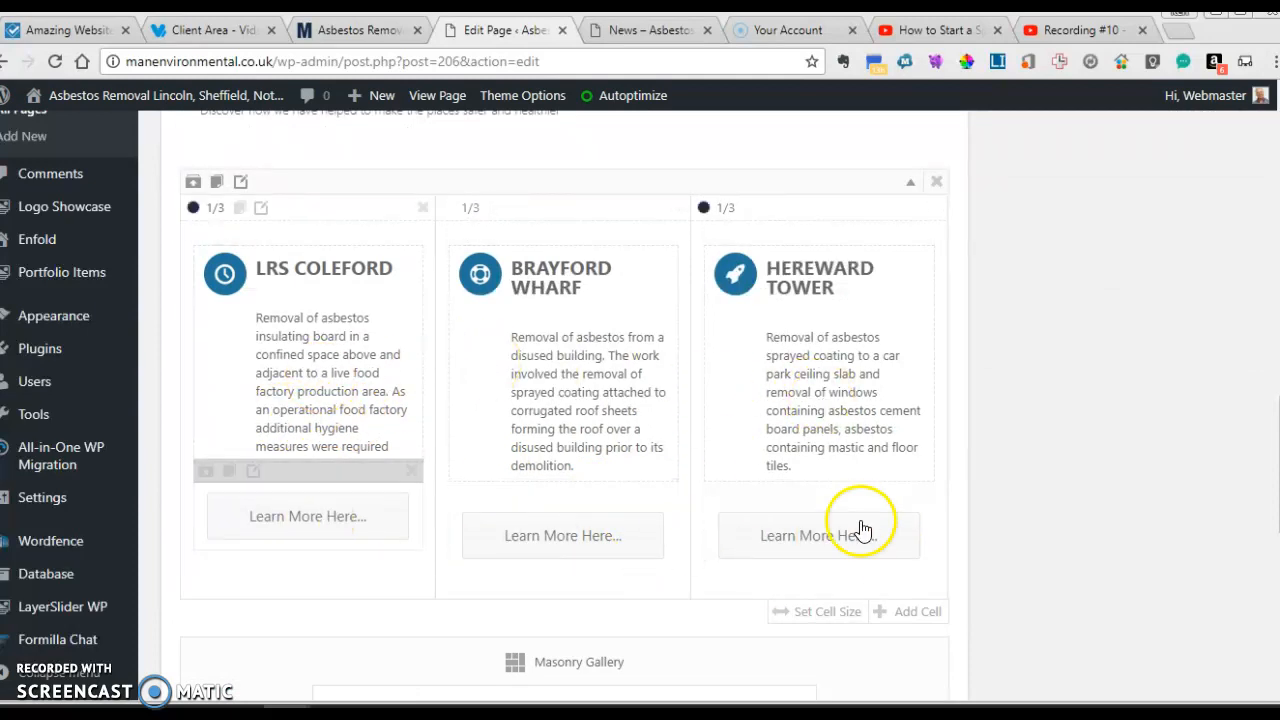
Step: Match the row of project photos below the case studies on the live page to the Masonry Gallery element in the layout builder
click(385, 30)
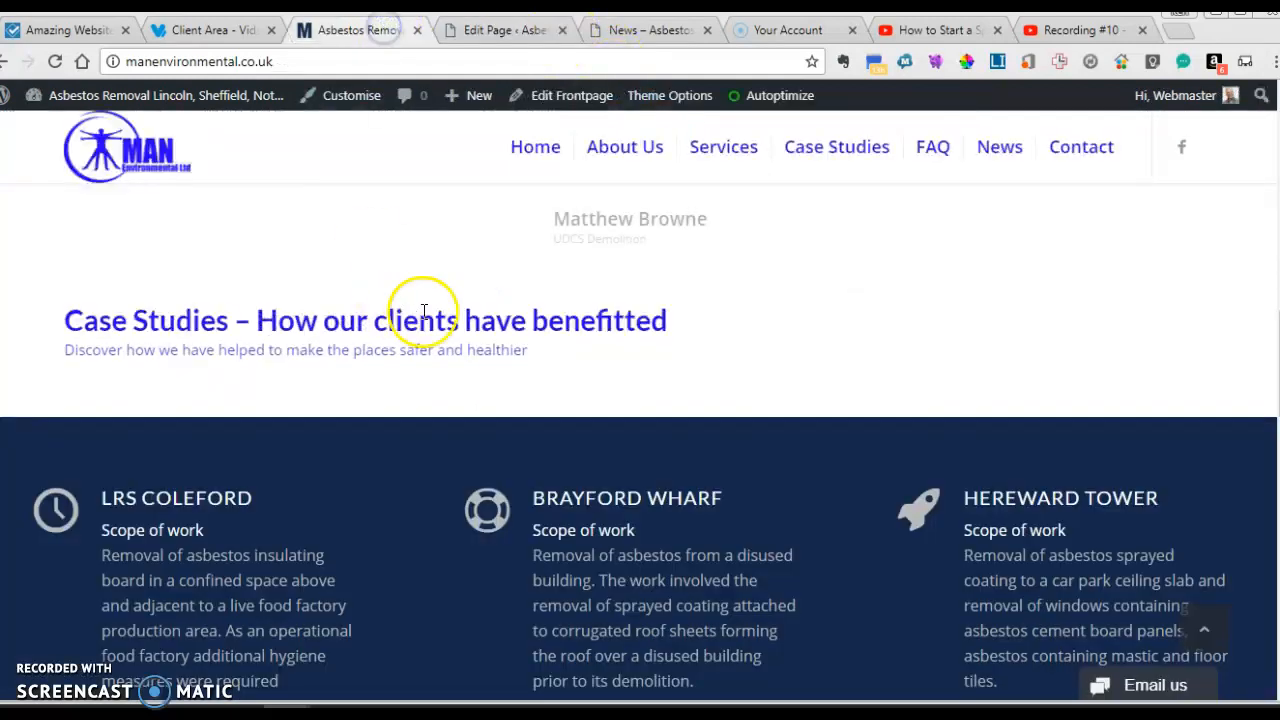
scroll(424, 311, down, 2)
scroll(908, 382, down, 2)
scroll(589, 391, down, 2)
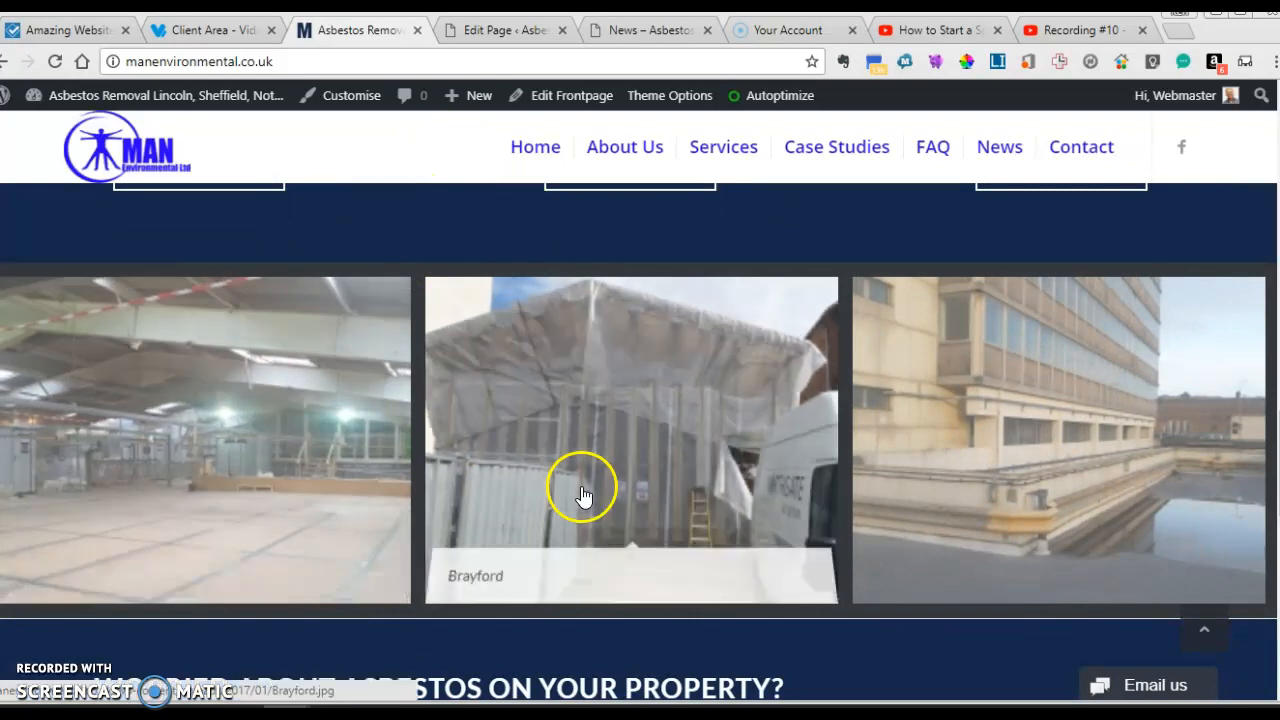
click(530, 30)
scroll(510, 245, down, 4)
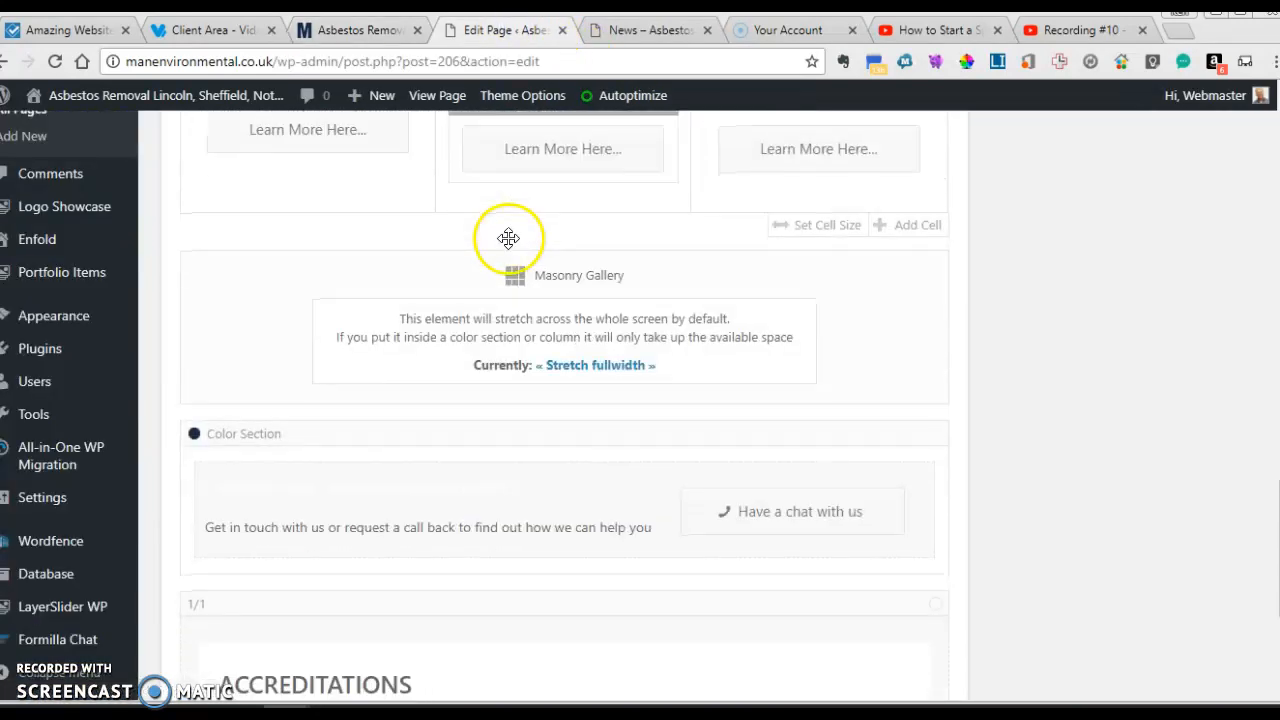
scroll(528, 257, up, 2)
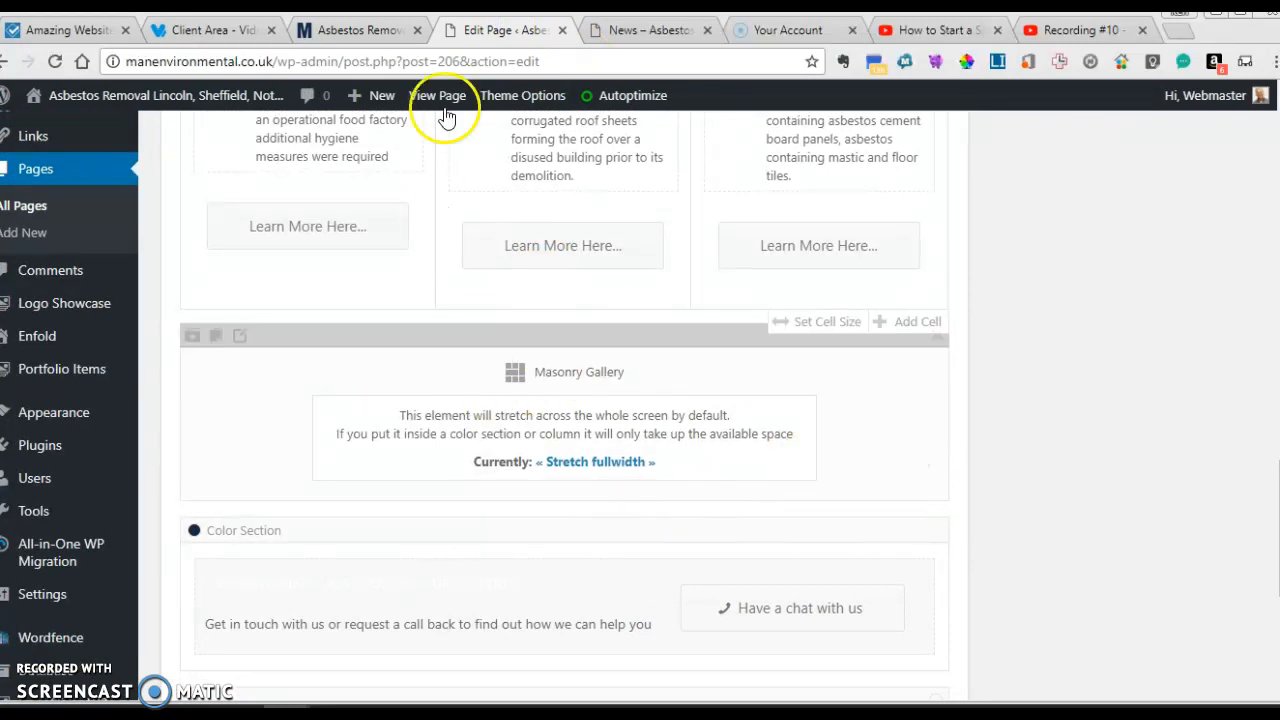
click(333, 31)
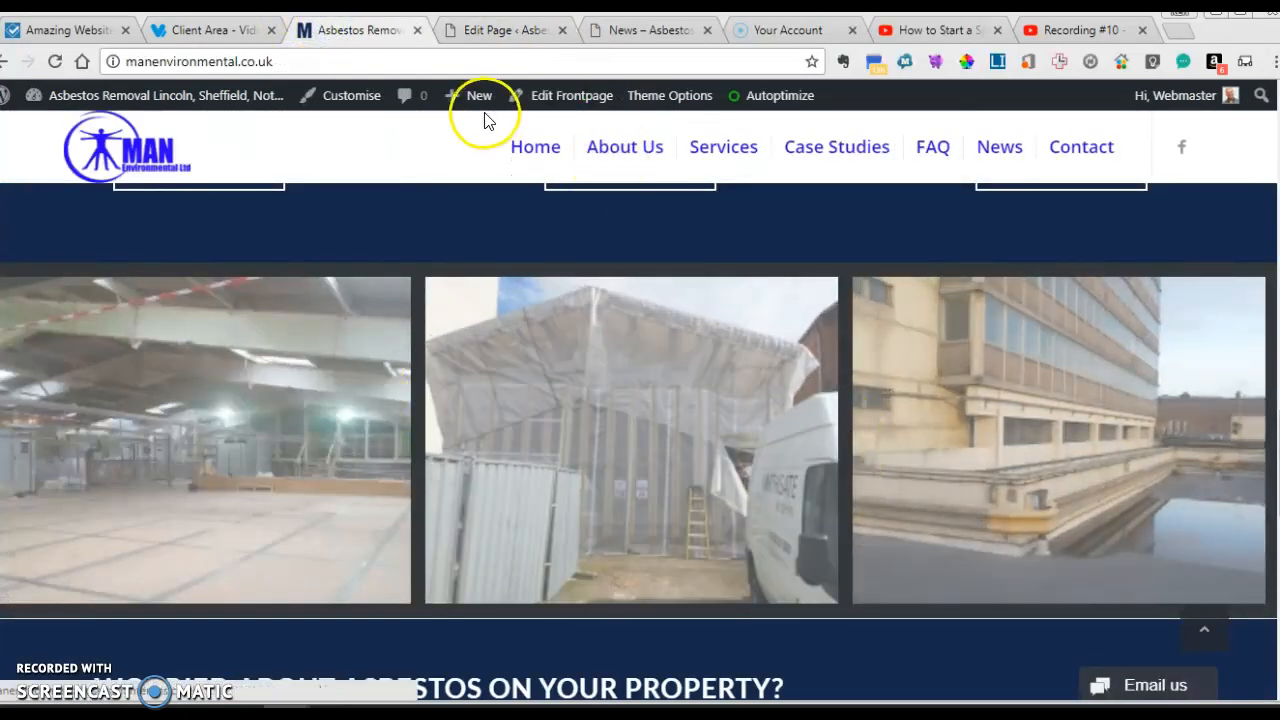
click(475, 30)
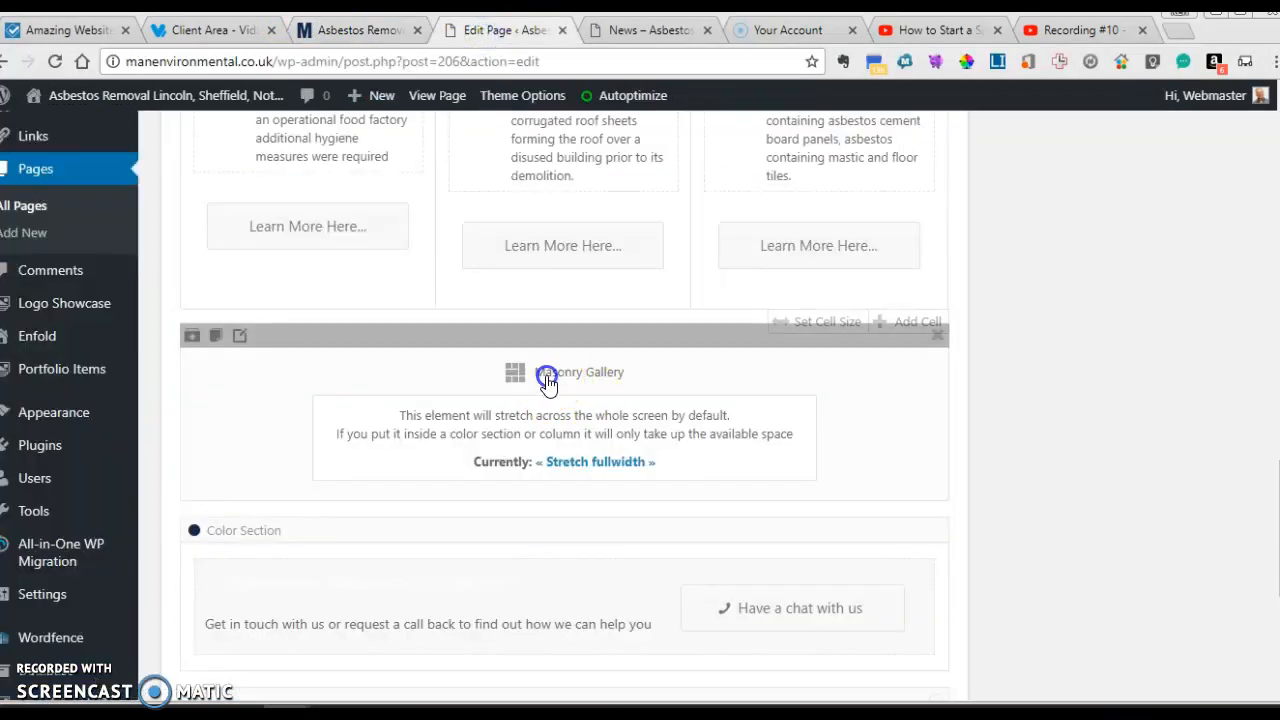
Step: Try to open the Masonry Gallery element's settings from the layout builder
click(548, 385)
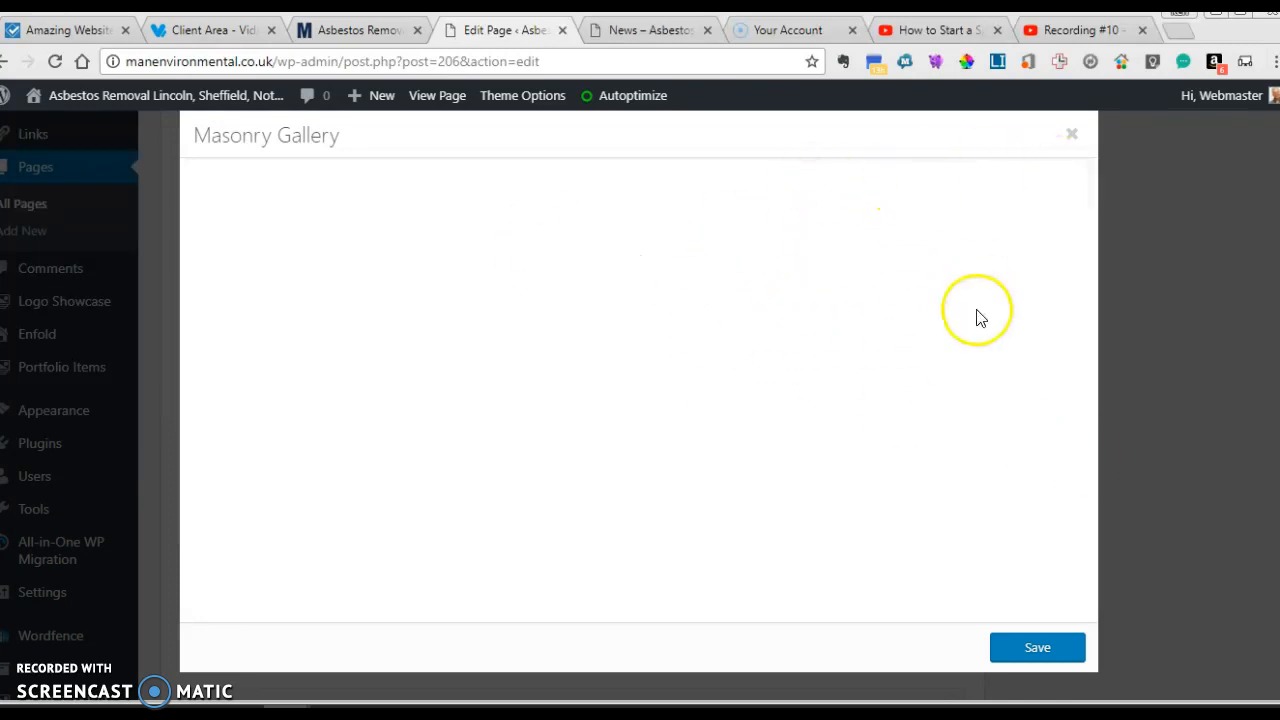
click(1069, 134)
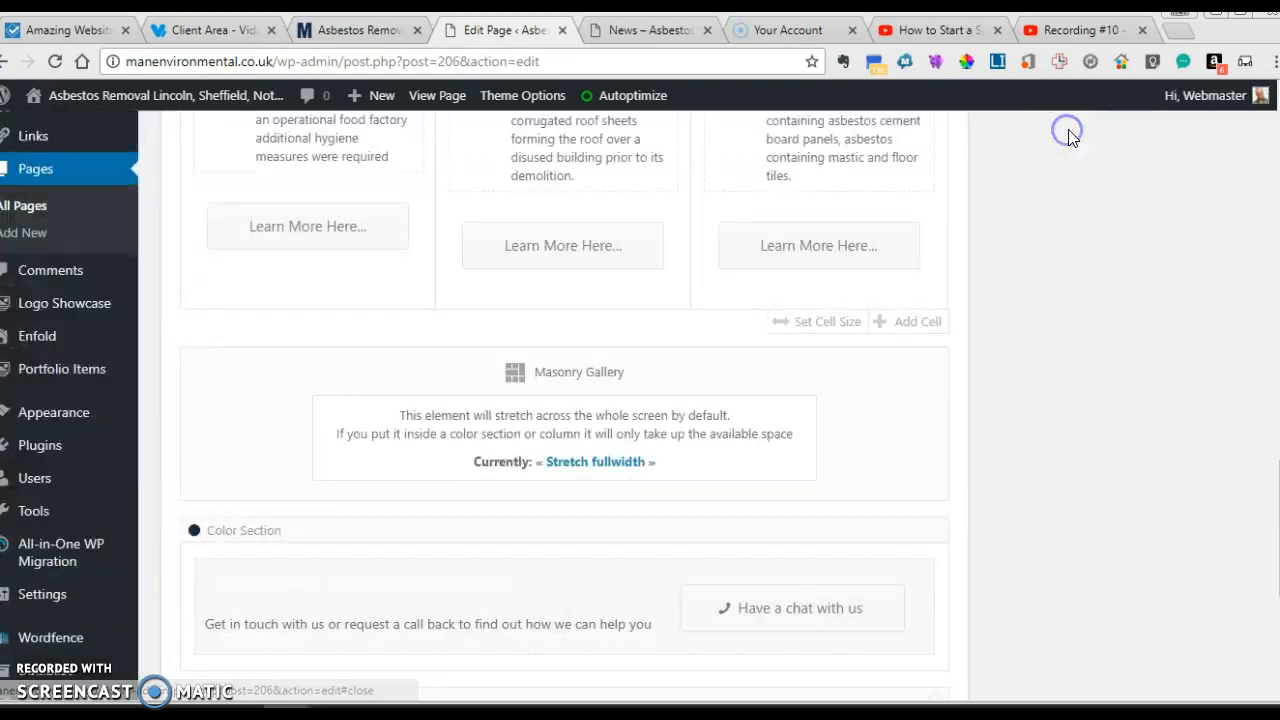
click(533, 410)
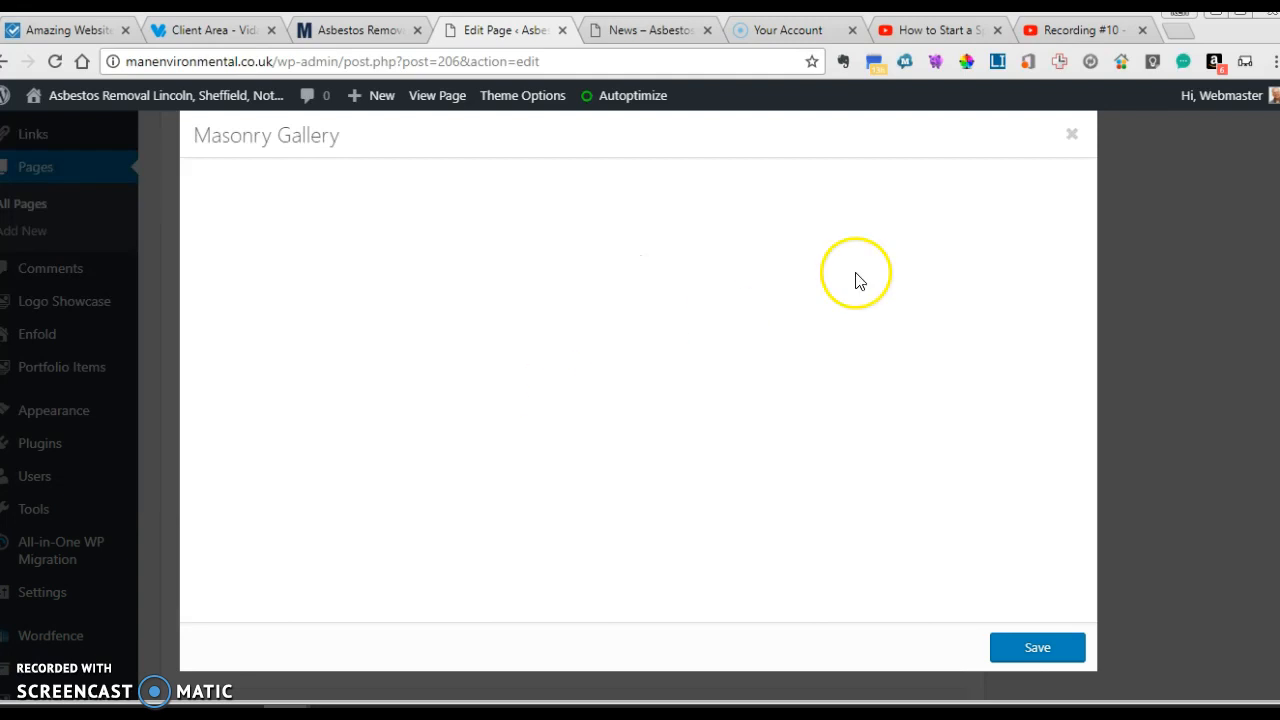
click(1070, 134)
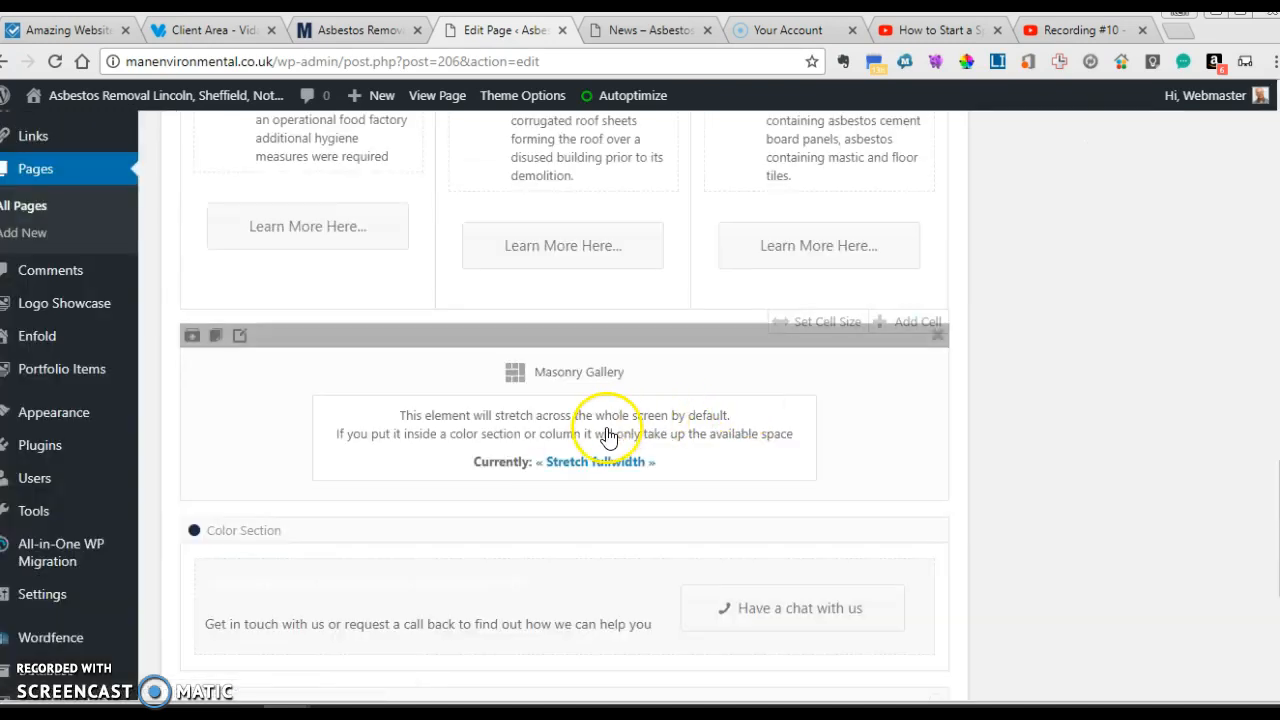
click(530, 378)
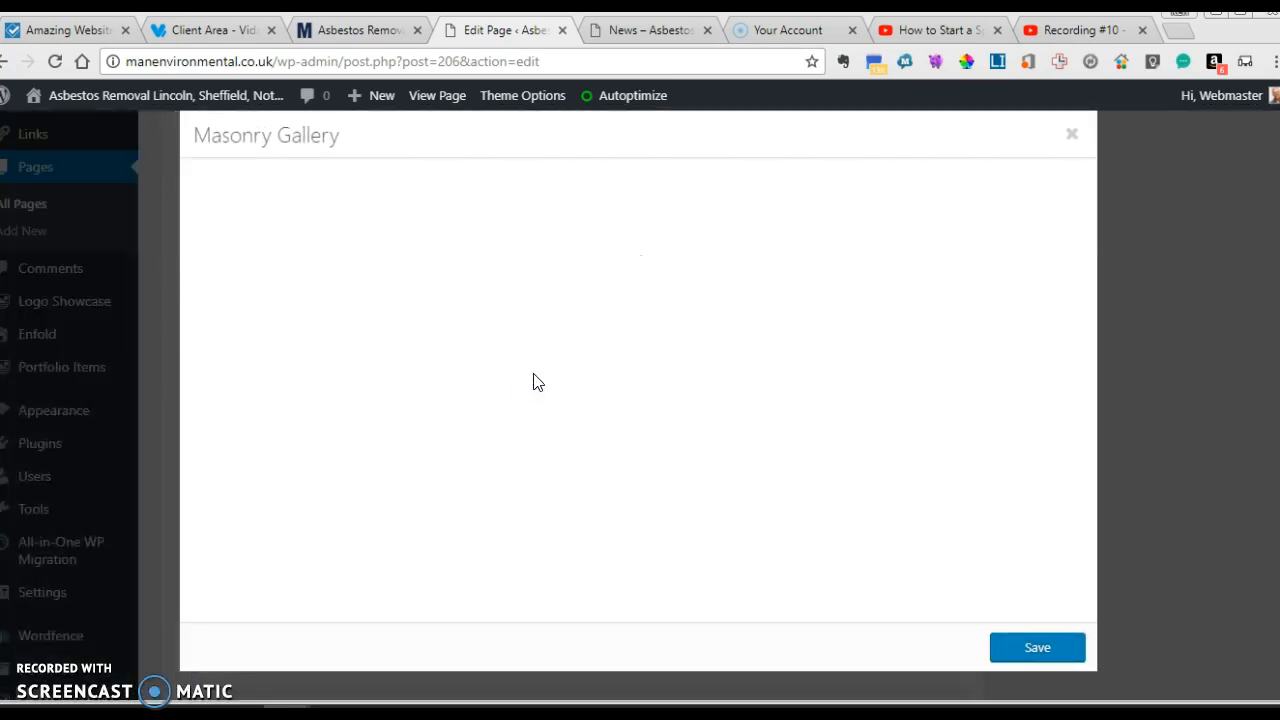
click(1074, 134)
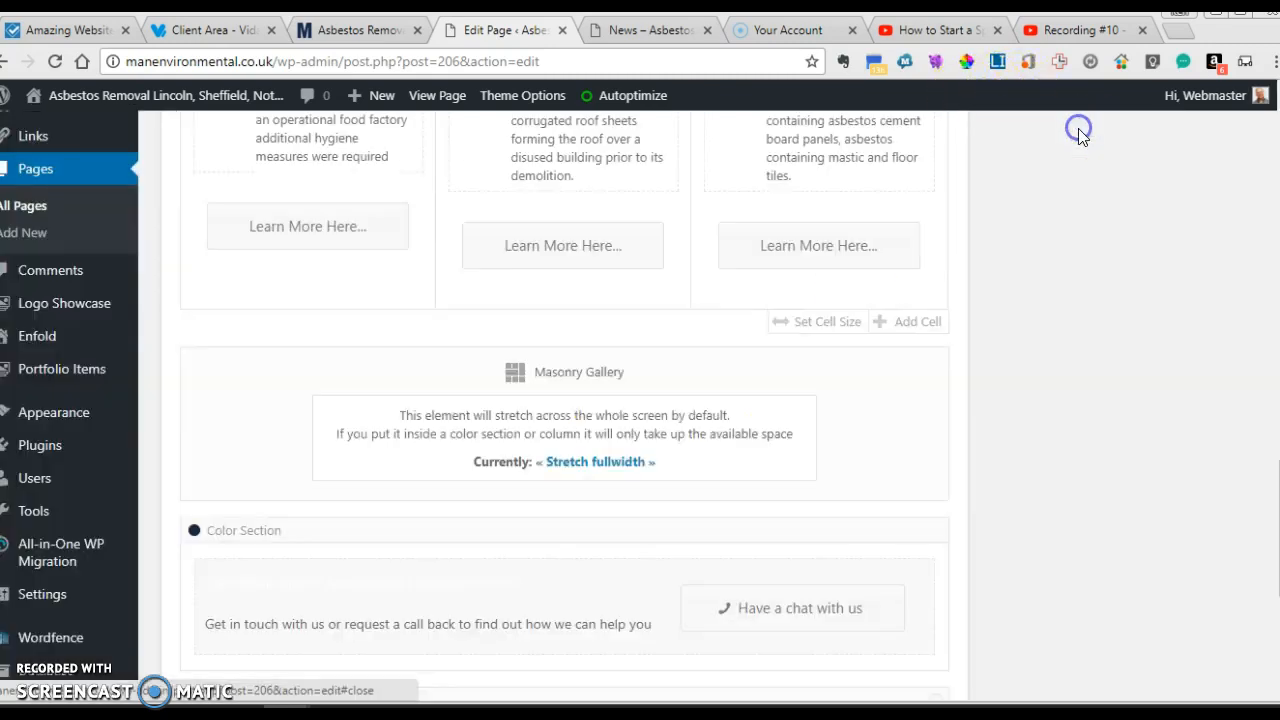
click(563, 440)
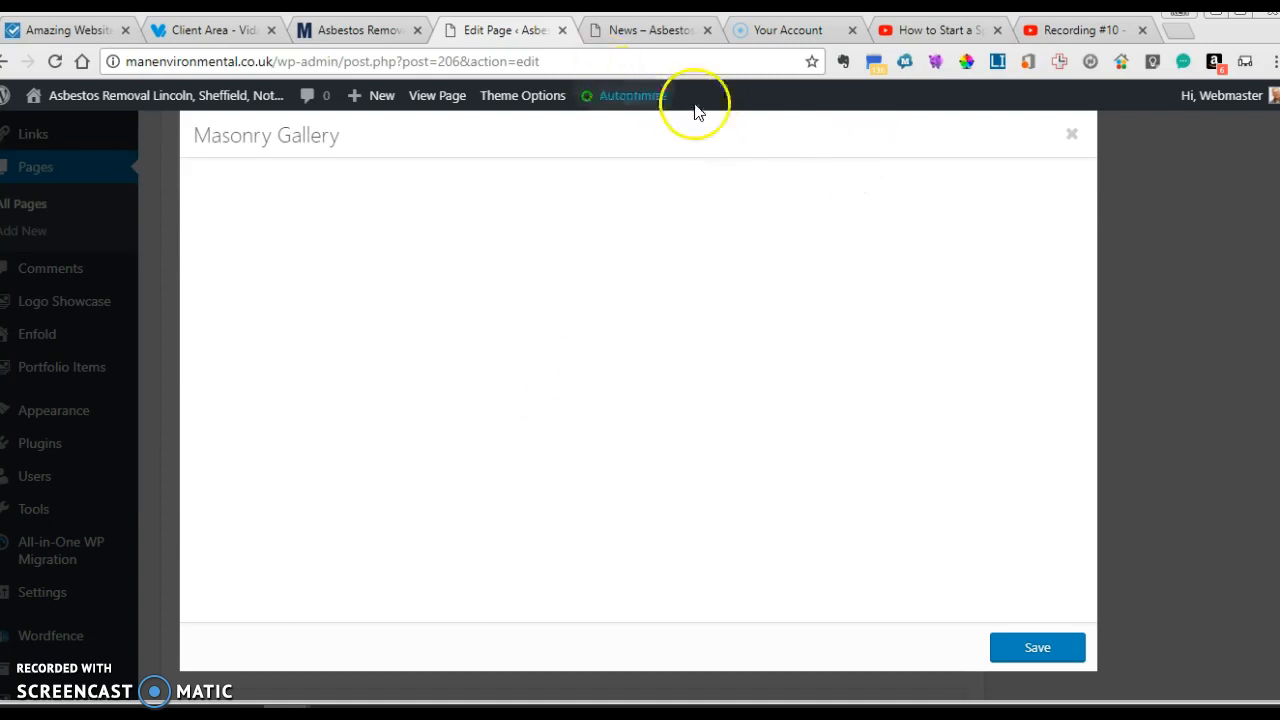
click(1072, 136)
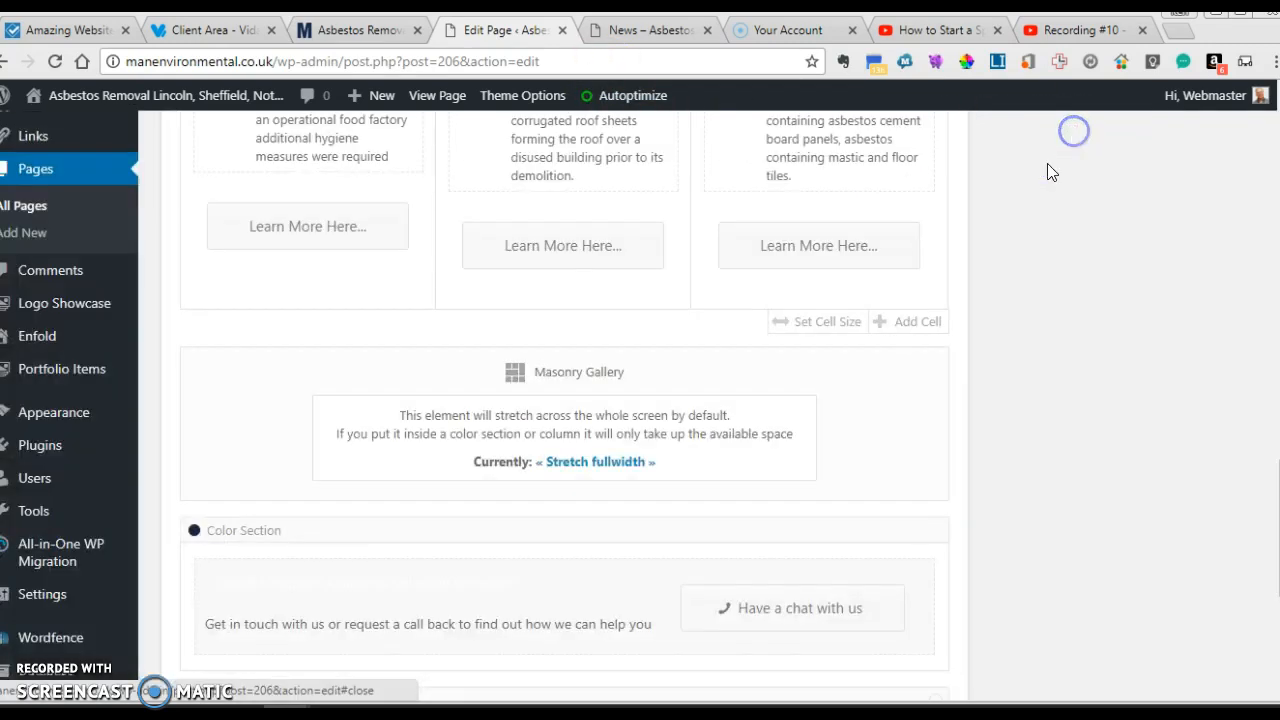
click(640, 372)
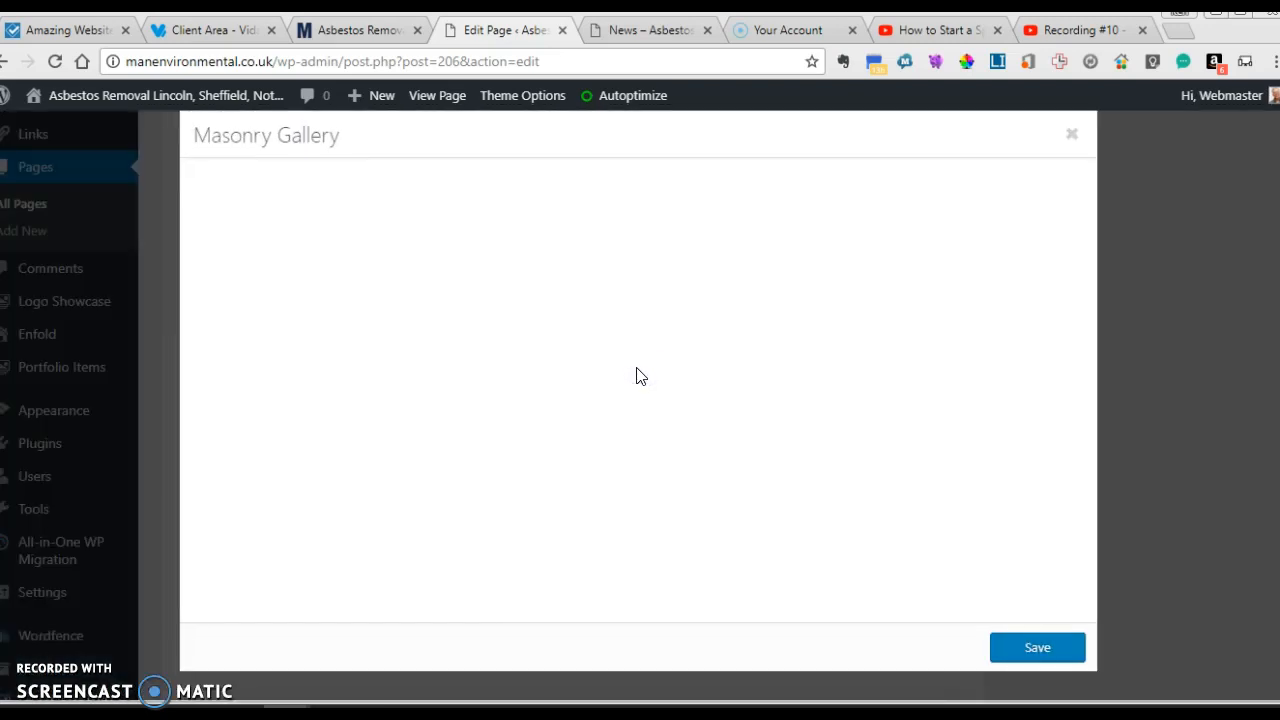
click(1072, 134)
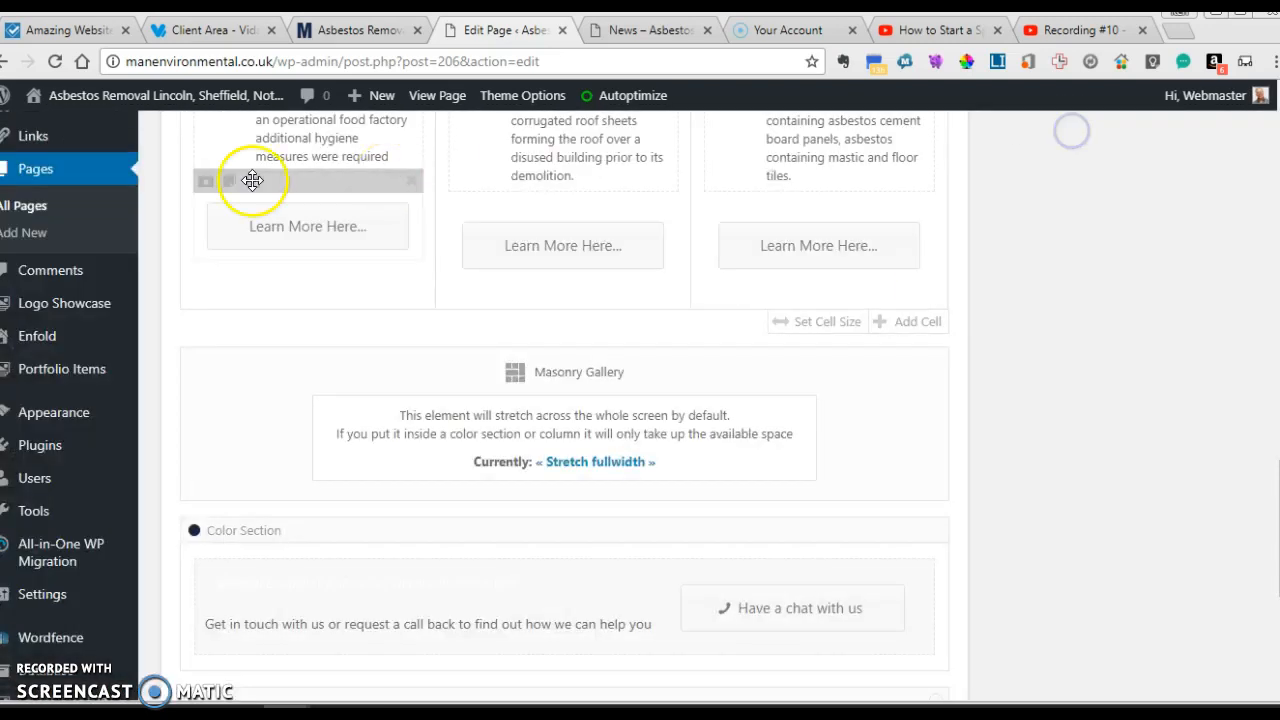
Step: Reload the Home page editor and open the Masonry Gallery element's settings
click(55, 62)
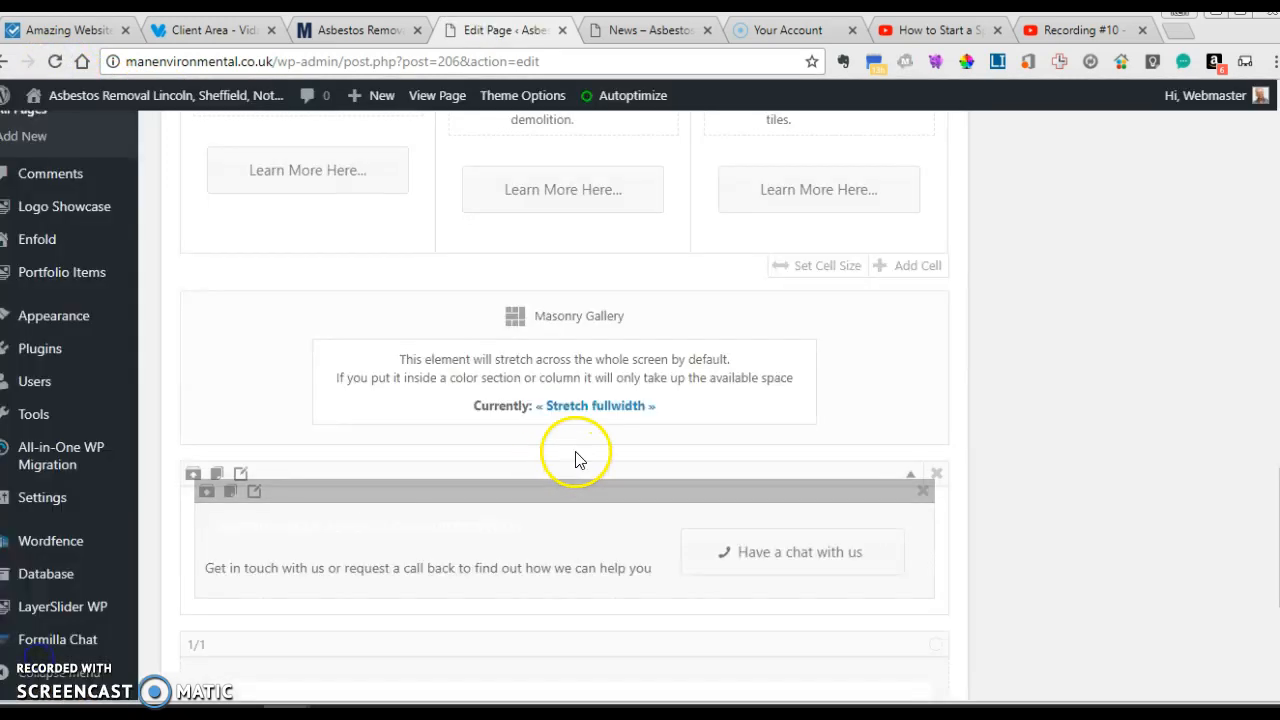
scroll(580, 450, up, 2)
click(572, 512)
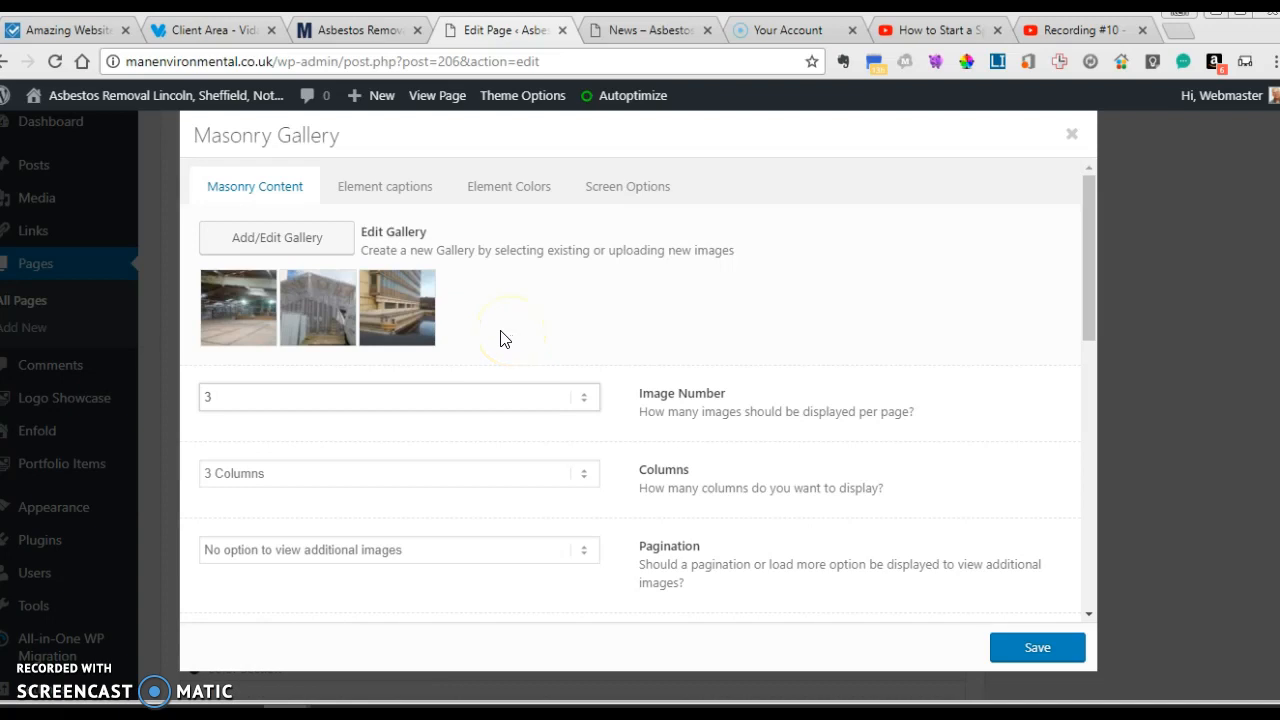
Step: Review the gallery's images and the media library and upload options for adding more, and save the Masonry Gallery element unedited
click(307, 240)
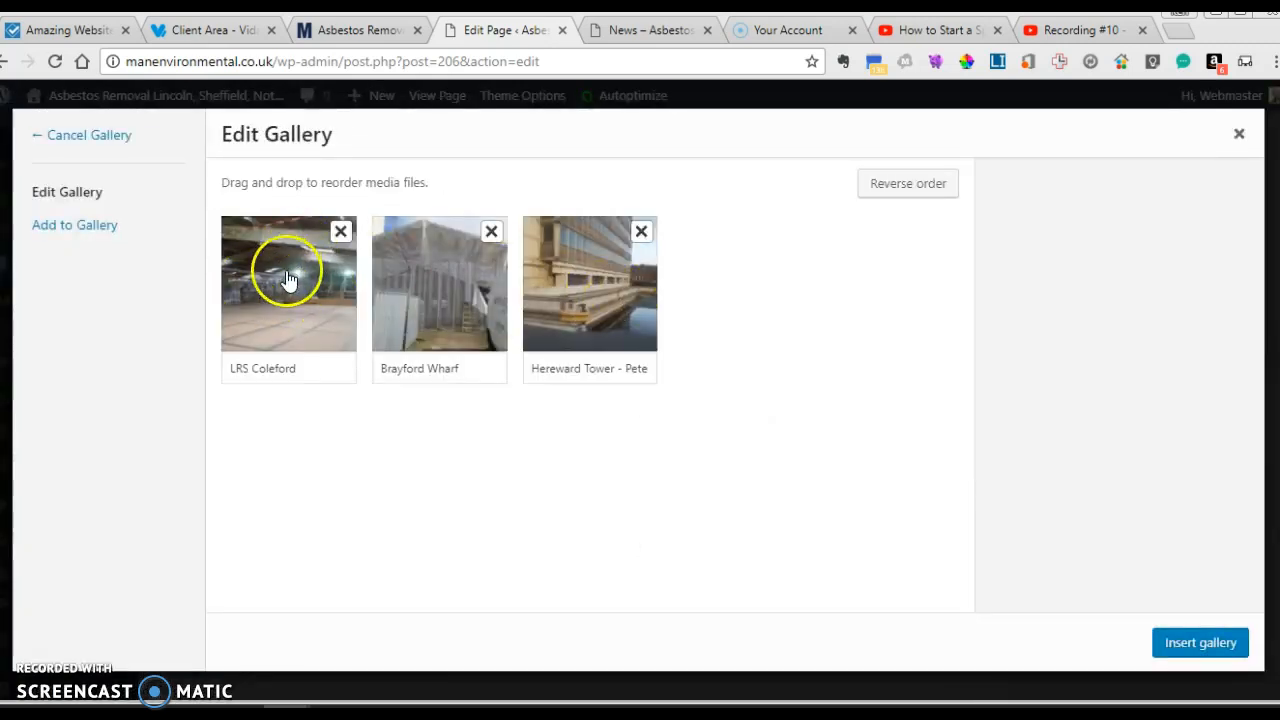
mouse_move(307, 275)
mouse_down()
mouse_move(440, 290)
mouse_move(303, 277)
mouse_move(320, 279)
mouse_up()
click(97, 229)
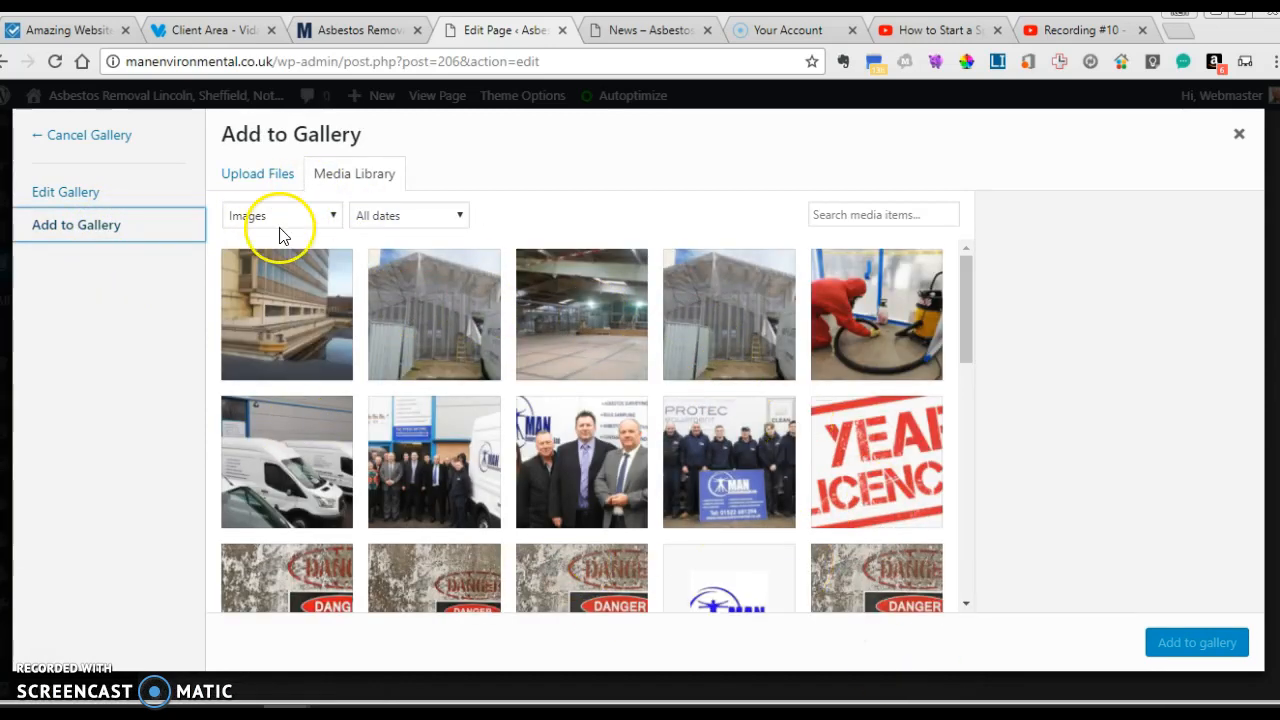
click(252, 172)
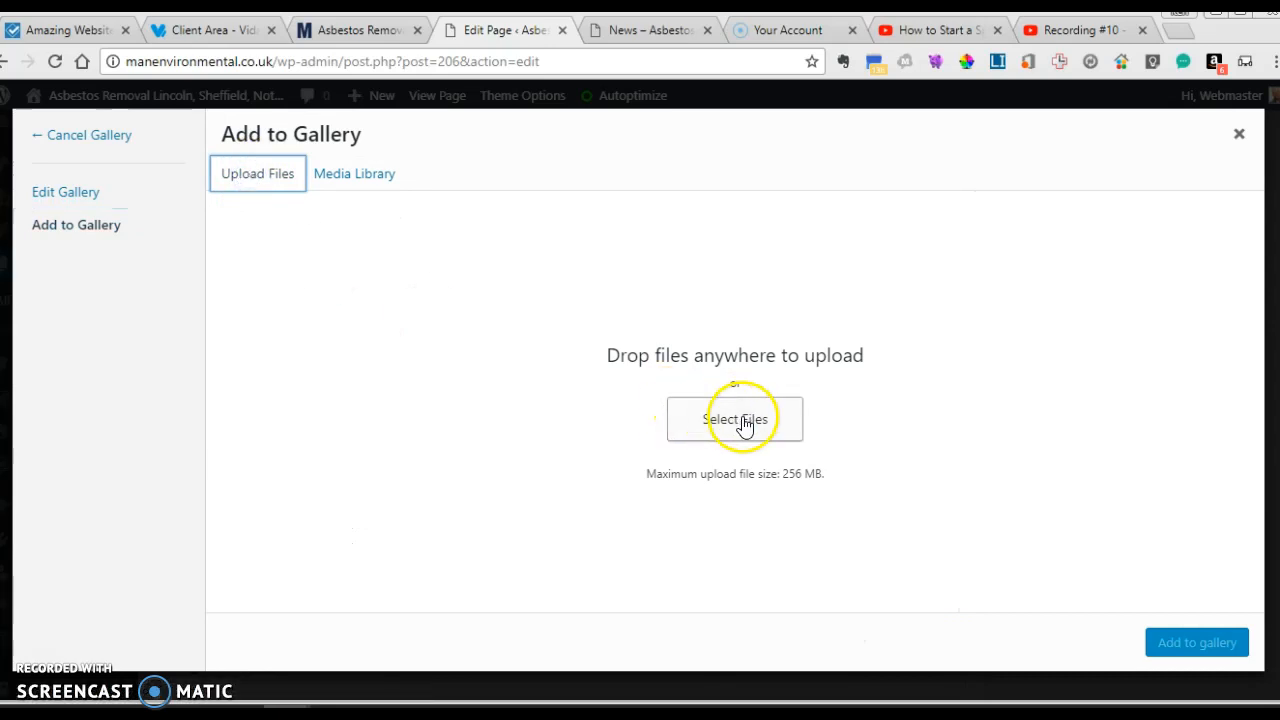
click(1239, 136)
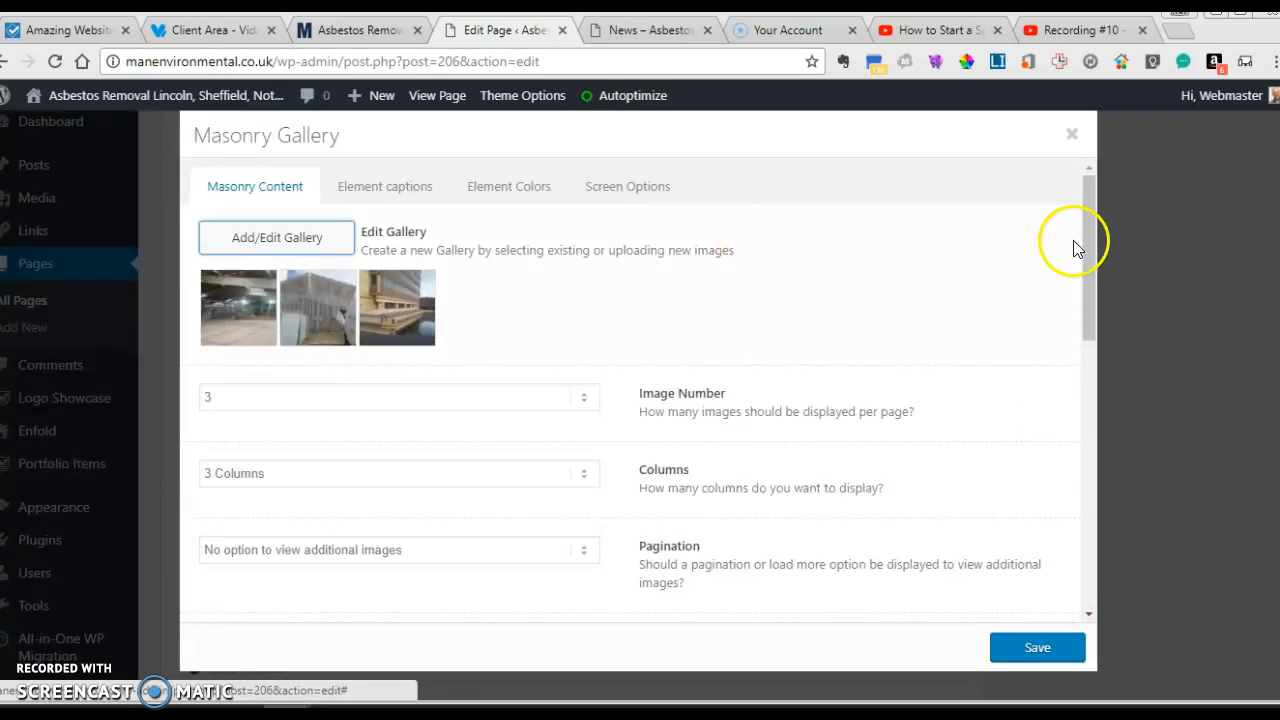
click(1036, 648)
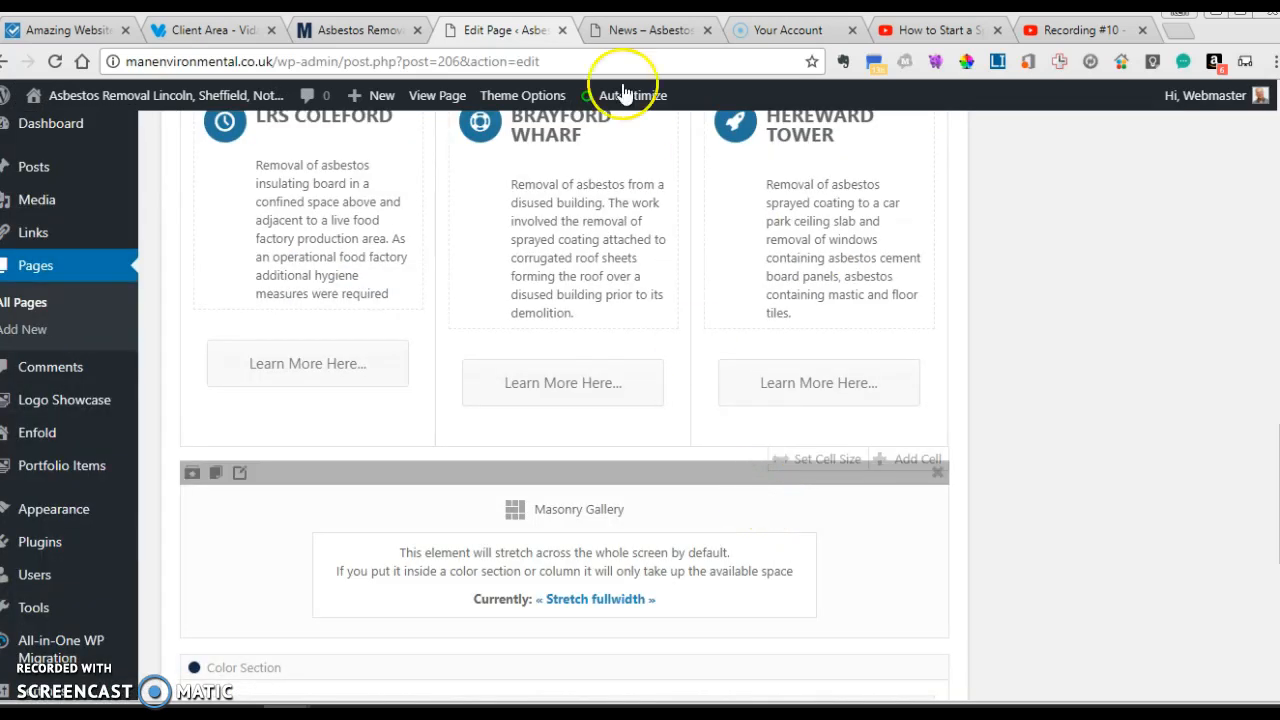
Step: Match the "Worried about asbestos on your property?" banner on the live page to its Promo Box and preview that element
click(376, 38)
scroll(510, 172, down, 3)
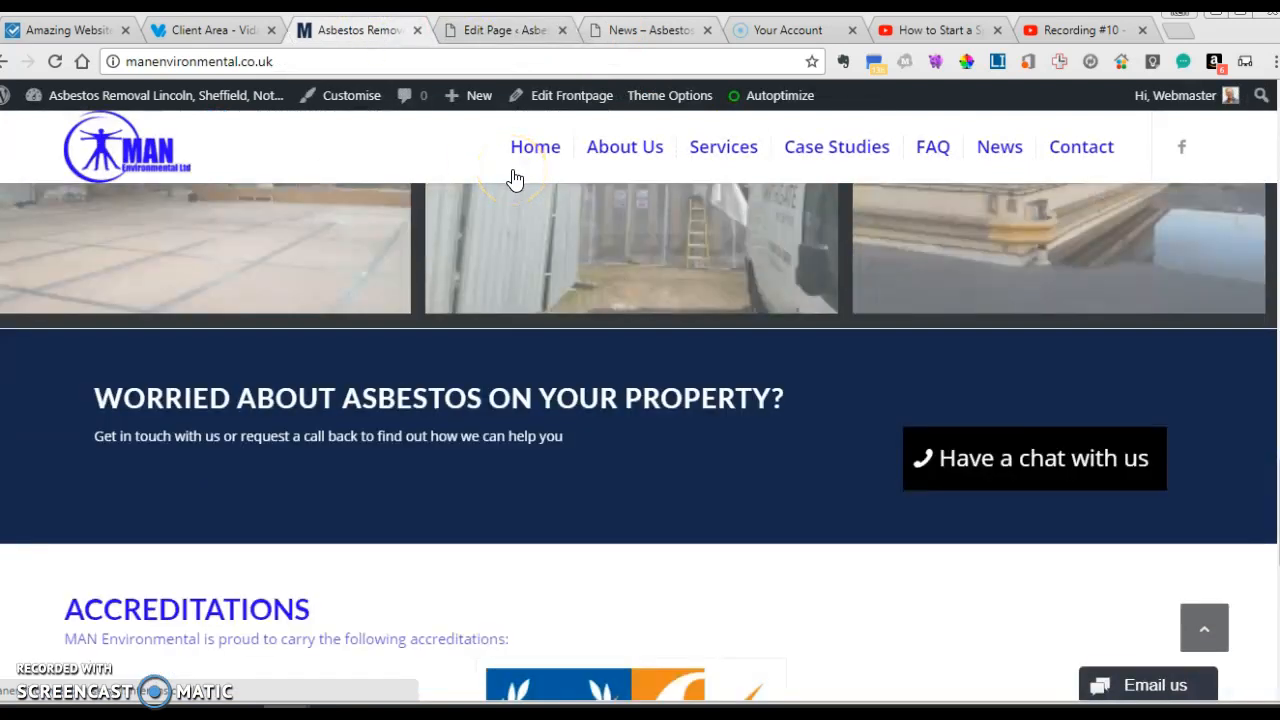
scroll(500, 240, down, 1)
click(487, 30)
scroll(637, 443, down, 4)
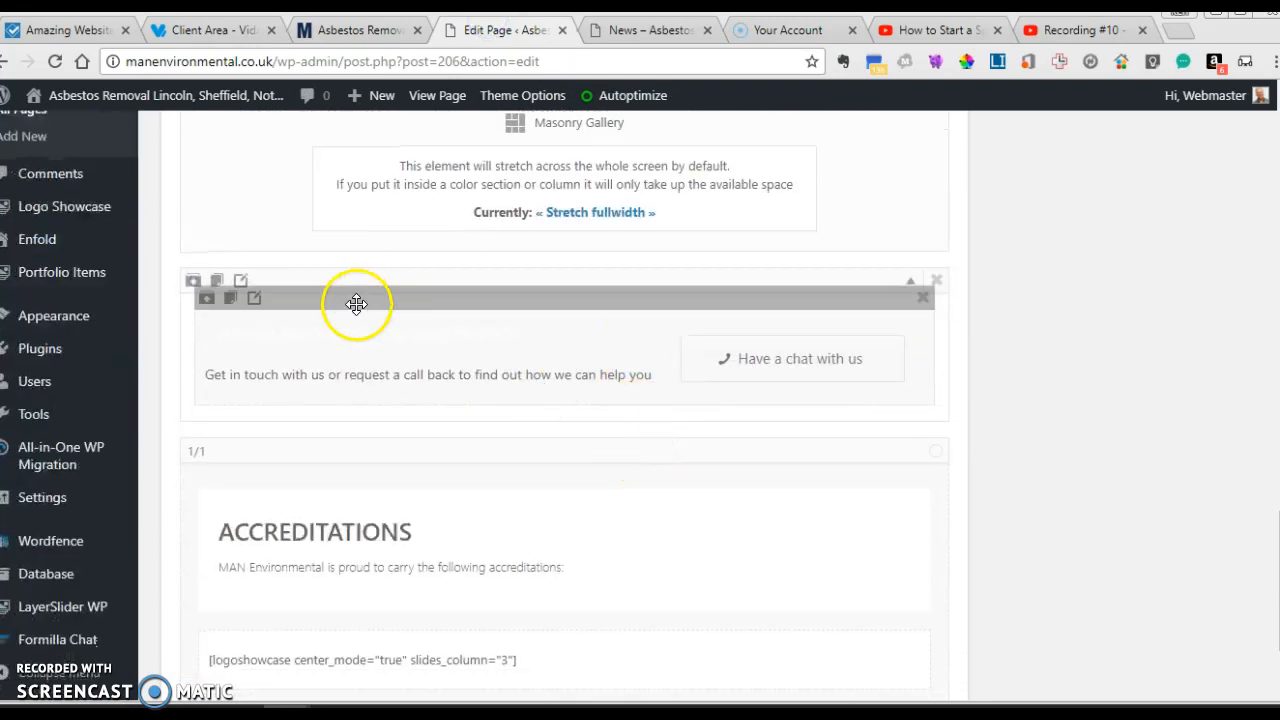
click(378, 371)
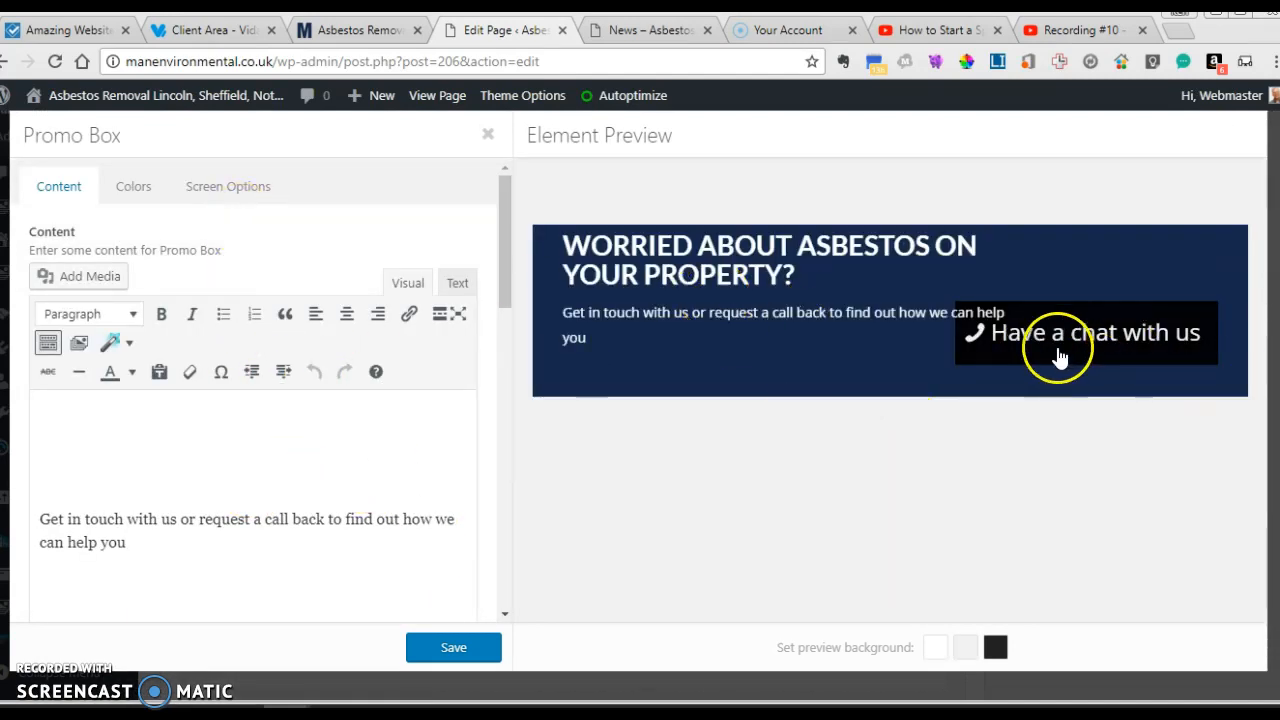
click(487, 133)
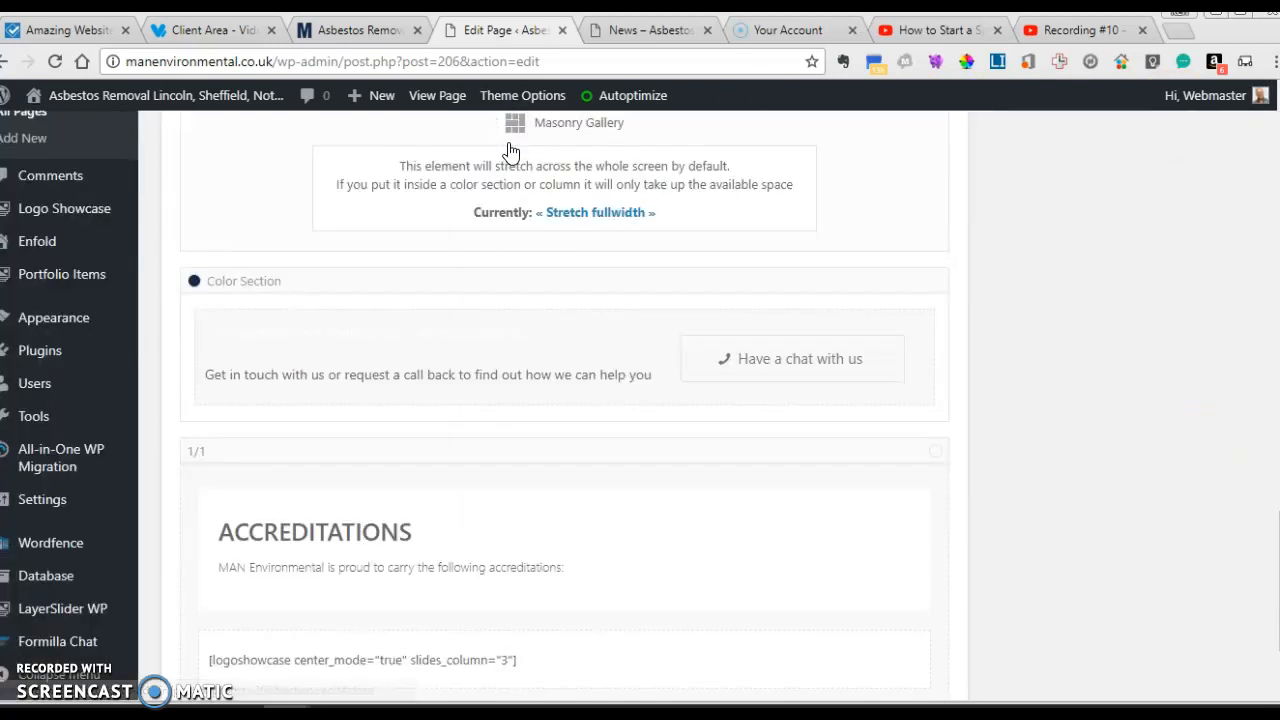
Step: Recheck the asbestos call-to-action banner between the project photos and the accreditations on the live page, and return to the page editor
click(358, 32)
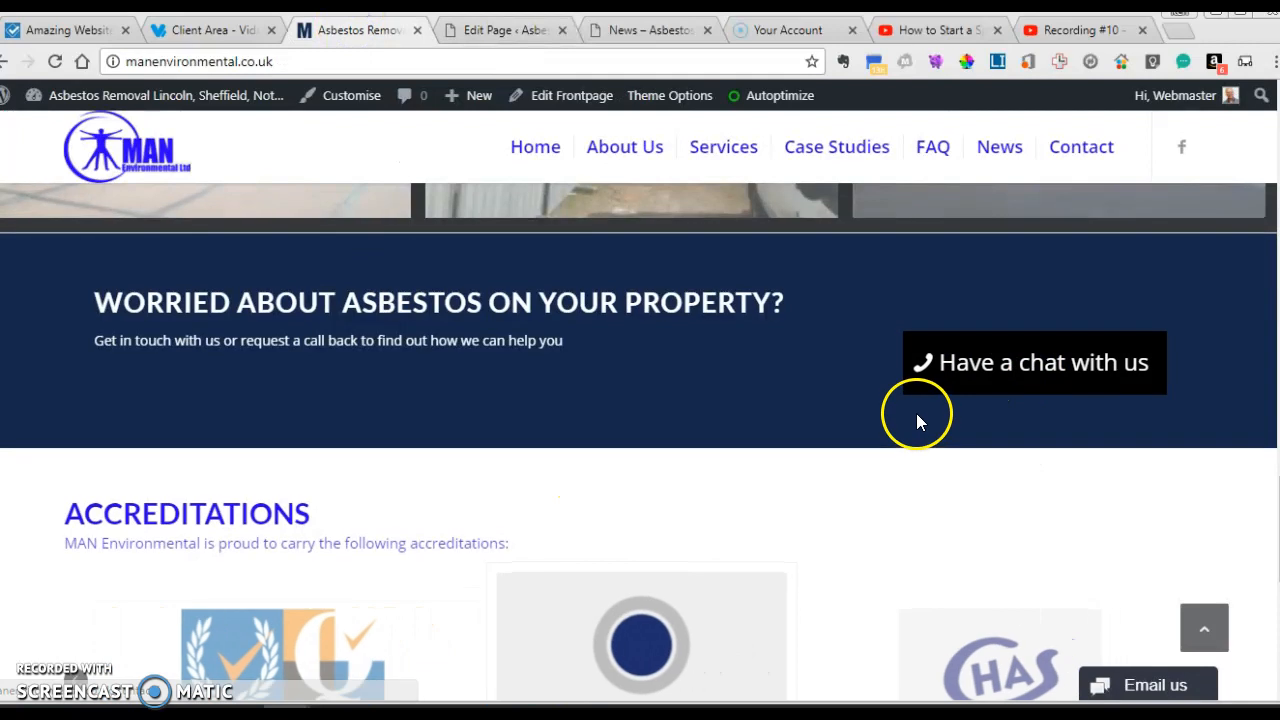
scroll(914, 418, up, 3)
scroll(916, 420, down, 4)
scroll(668, 477, up, 2)
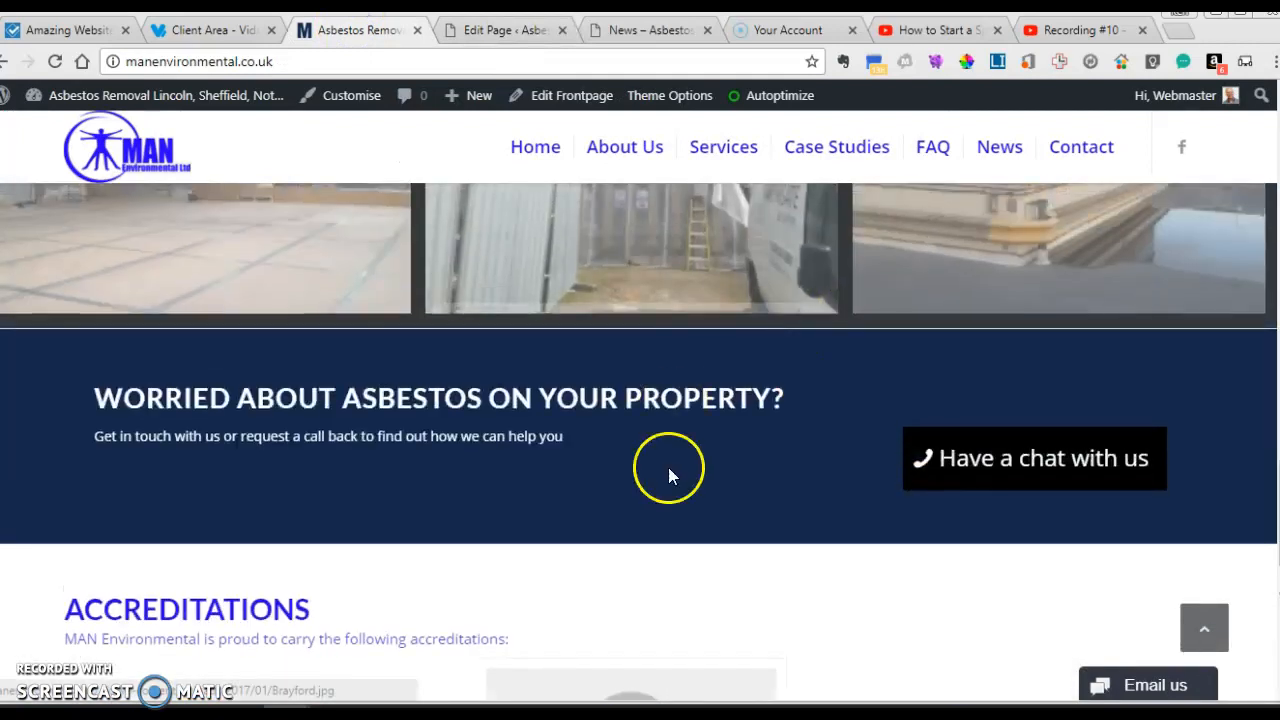
click(526, 31)
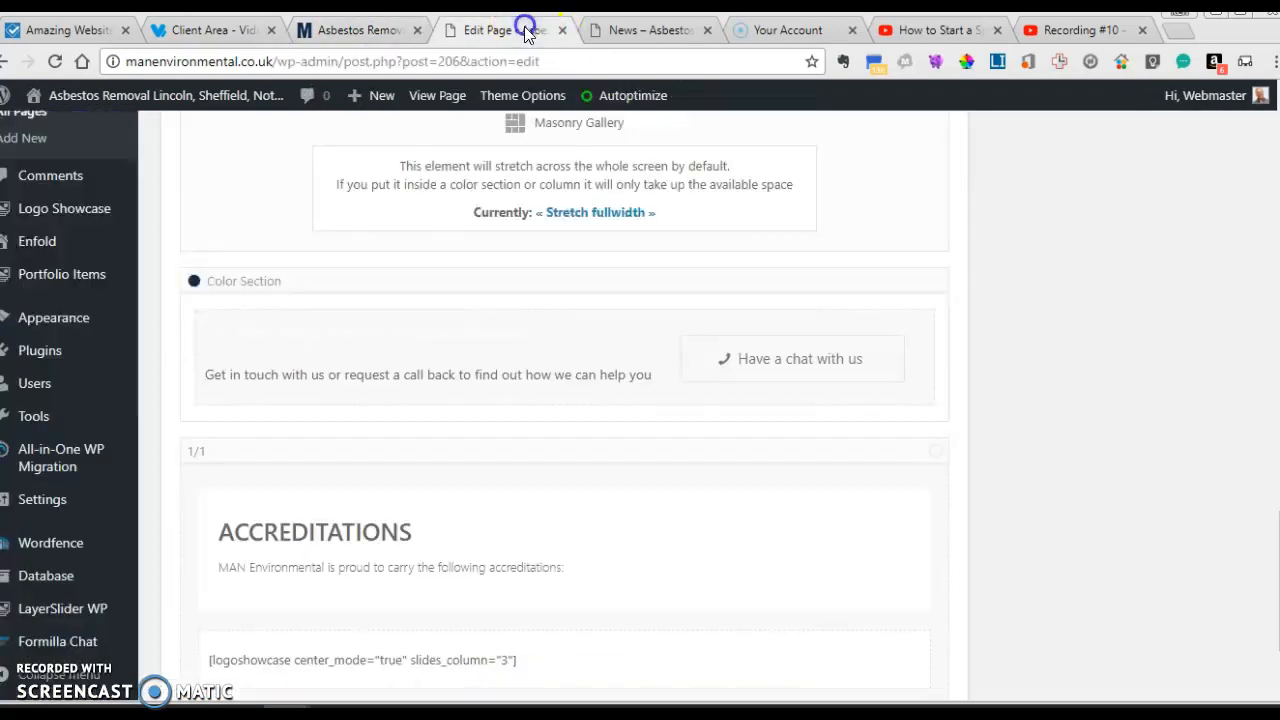
Step: Review the Promo Box's content and custom colours, including the font colour picker, and save the element unedited
click(521, 350)
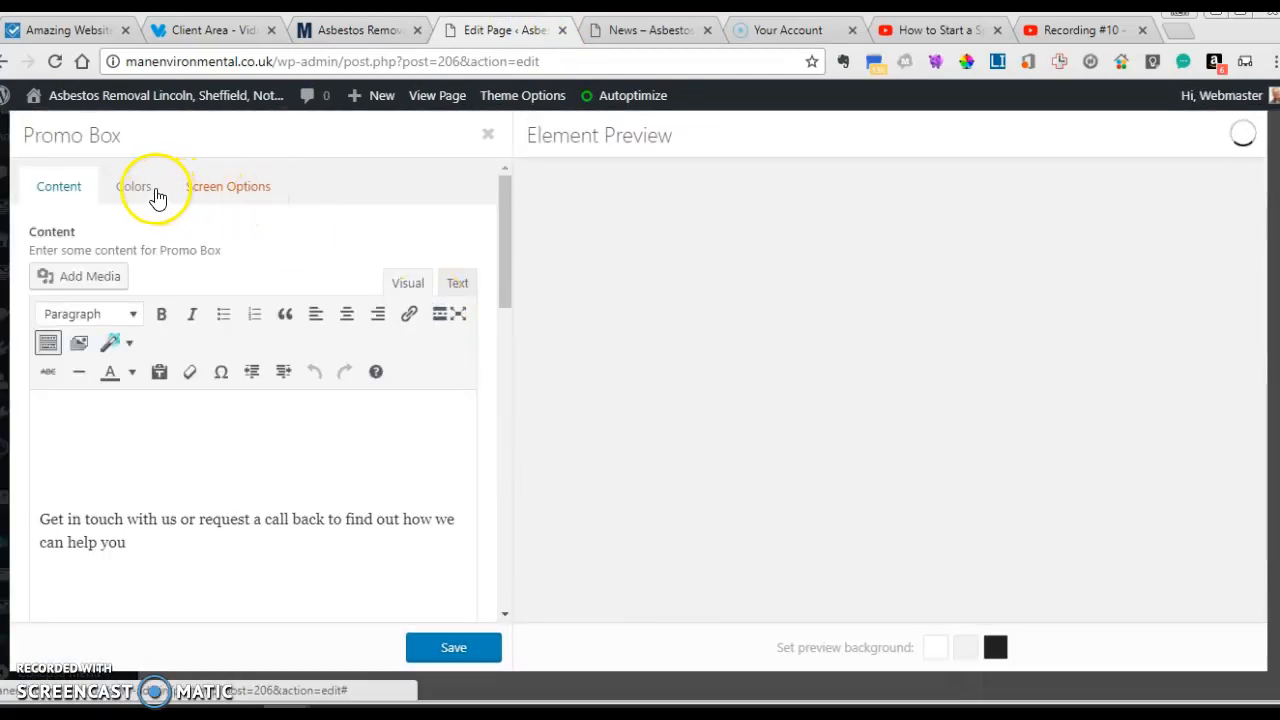
click(137, 188)
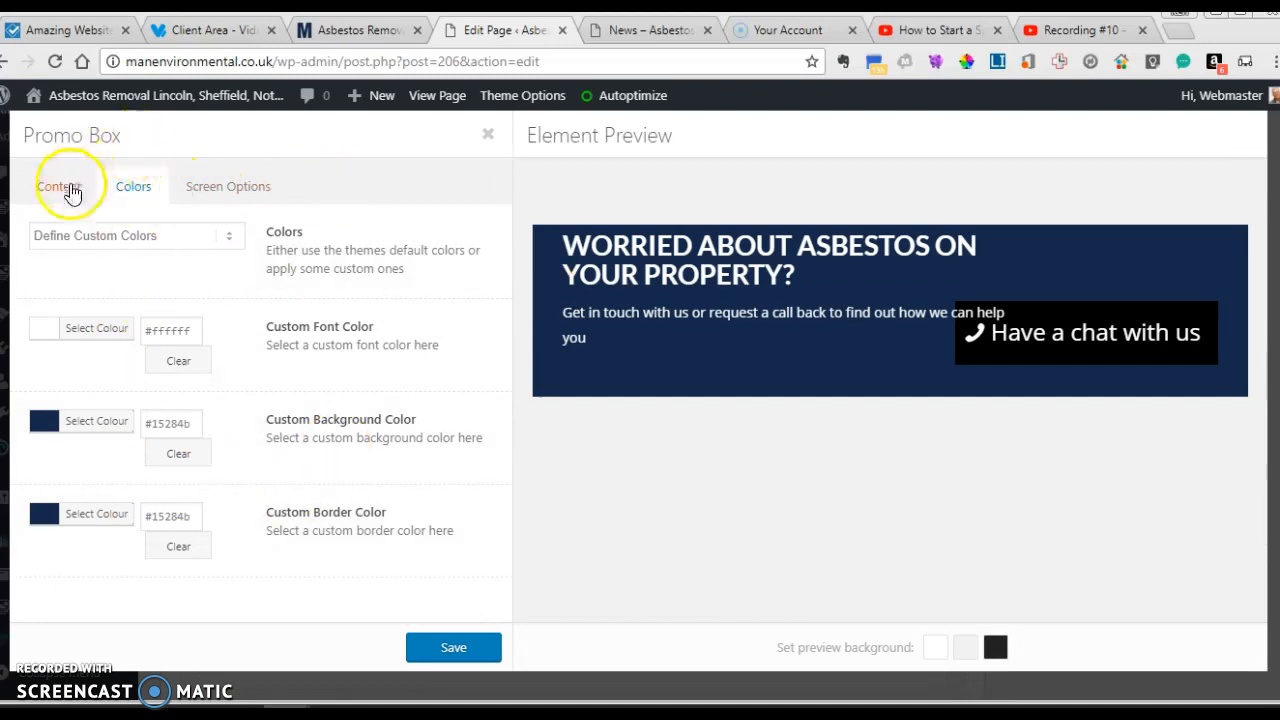
click(72, 192)
click(133, 188)
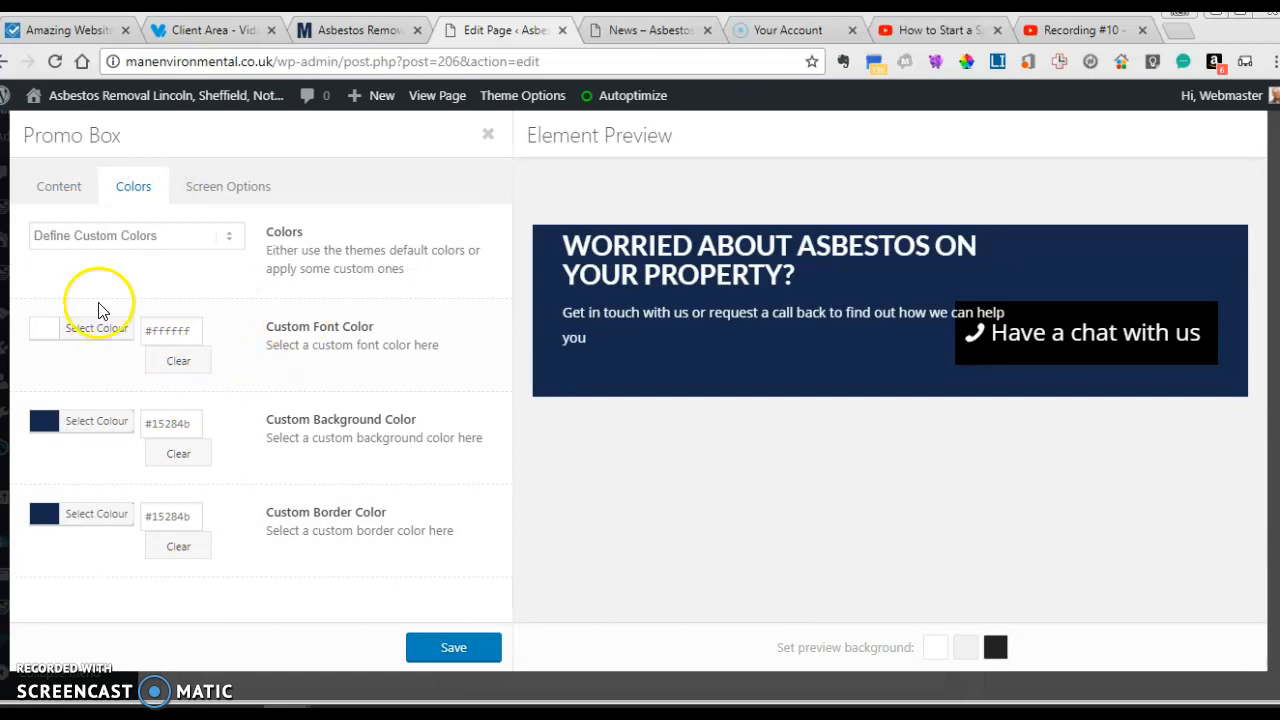
click(110, 332)
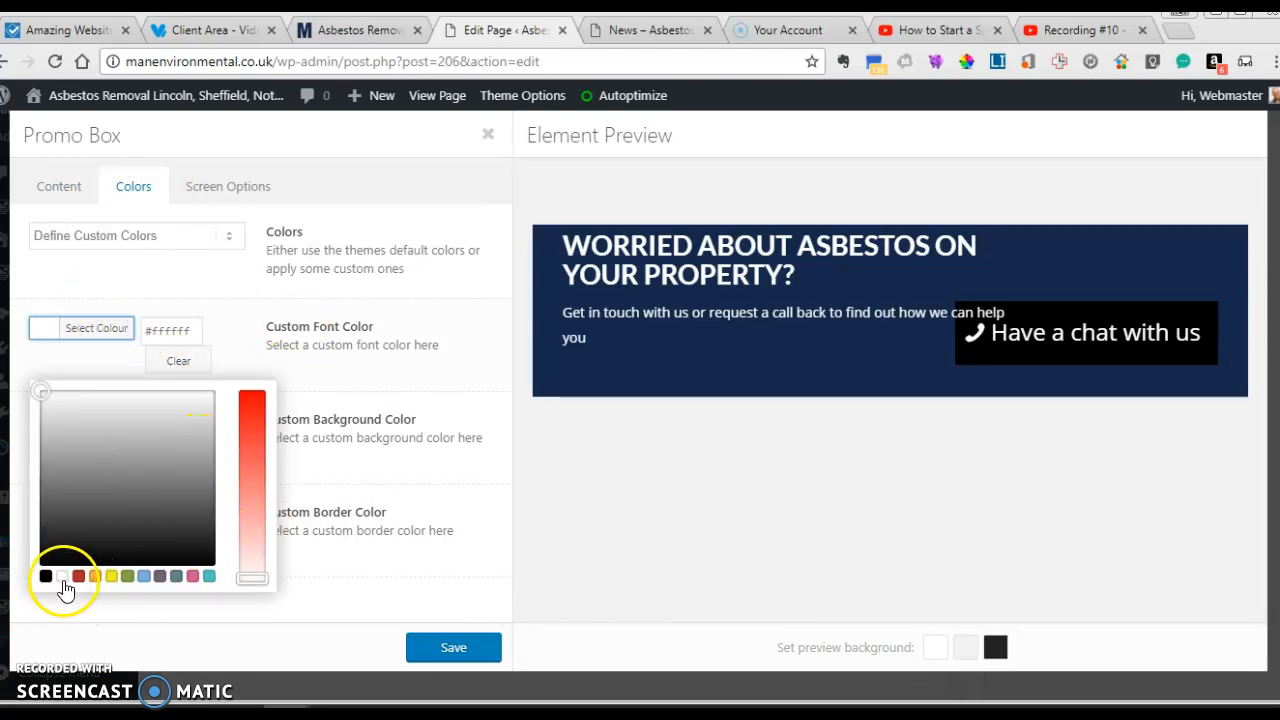
click(455, 648)
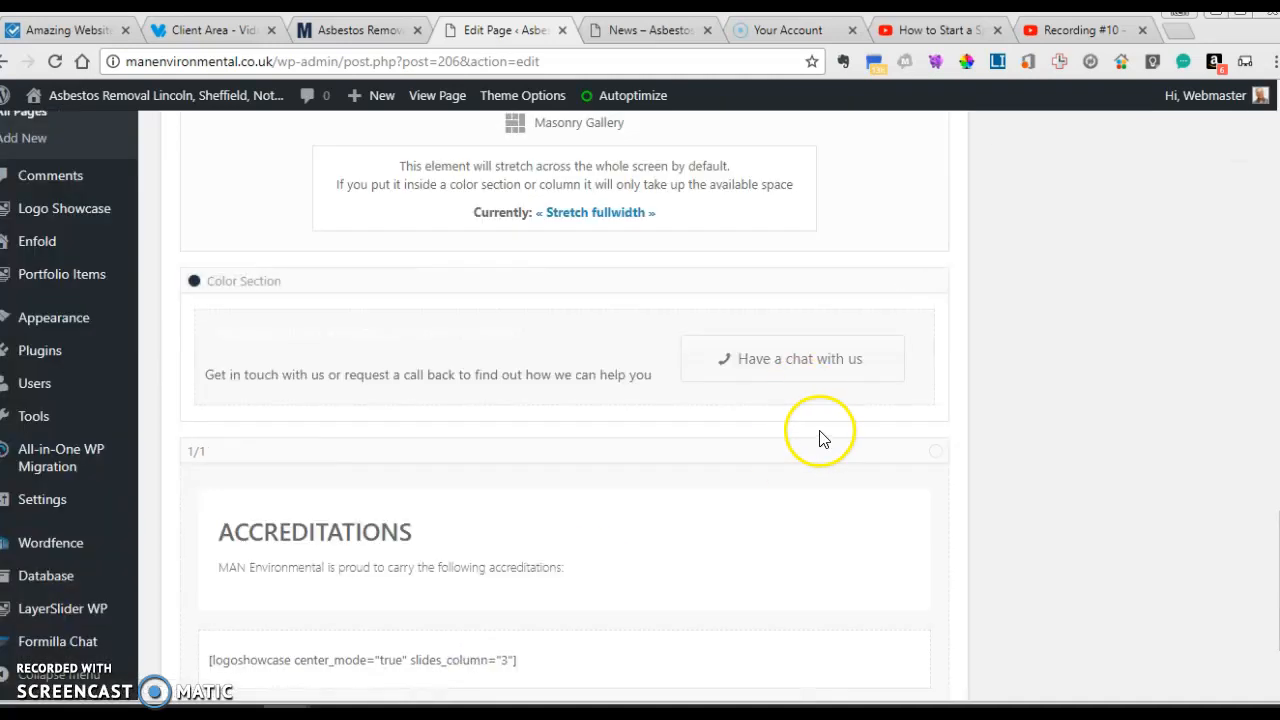
Step: Compare the Accreditations heading and logo carousel on the live page with the heading and logoshowcase shortcode in the layout builder
scroll(711, 323, down, 2)
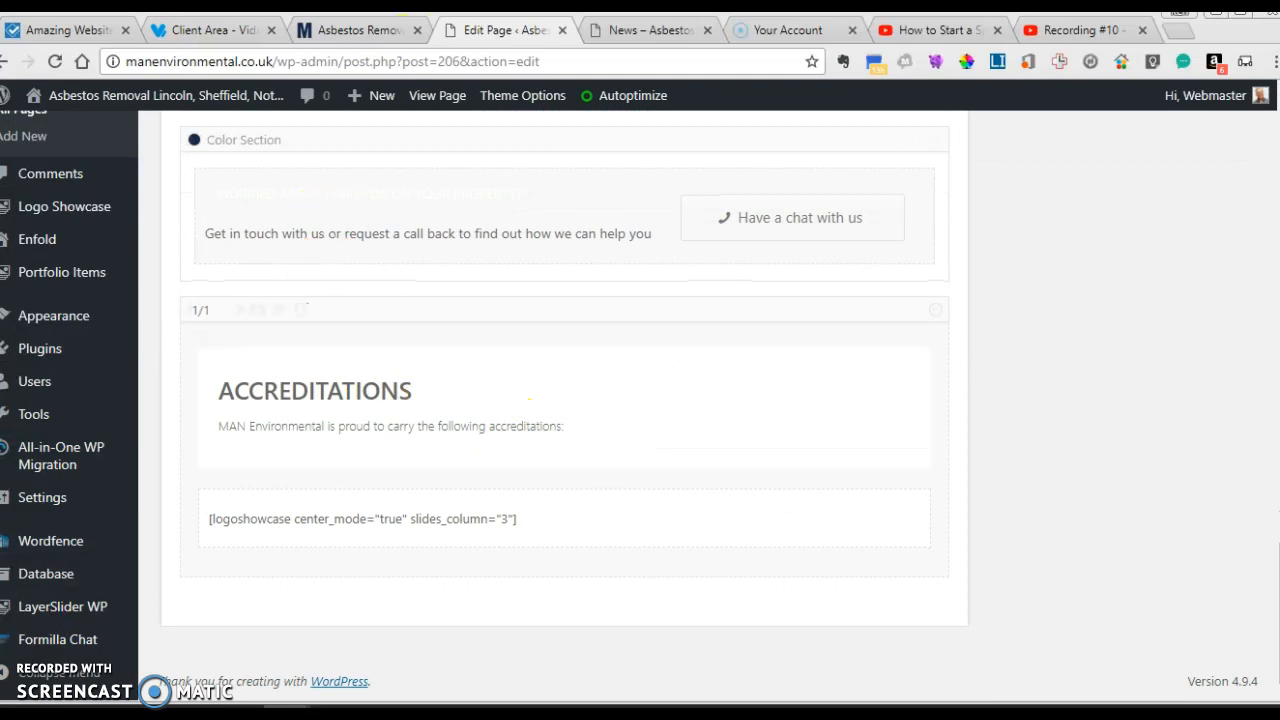
click(383, 40)
scroll(486, 337, down, 5)
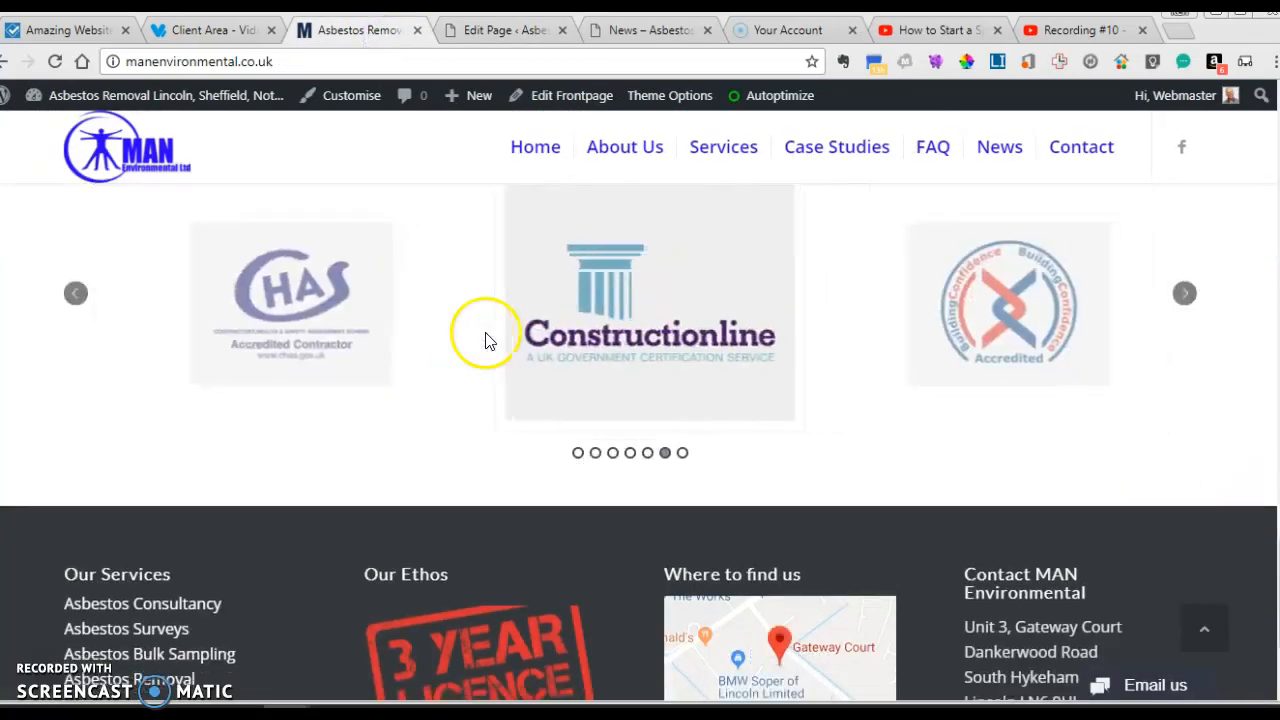
scroll(558, 238, up, 2)
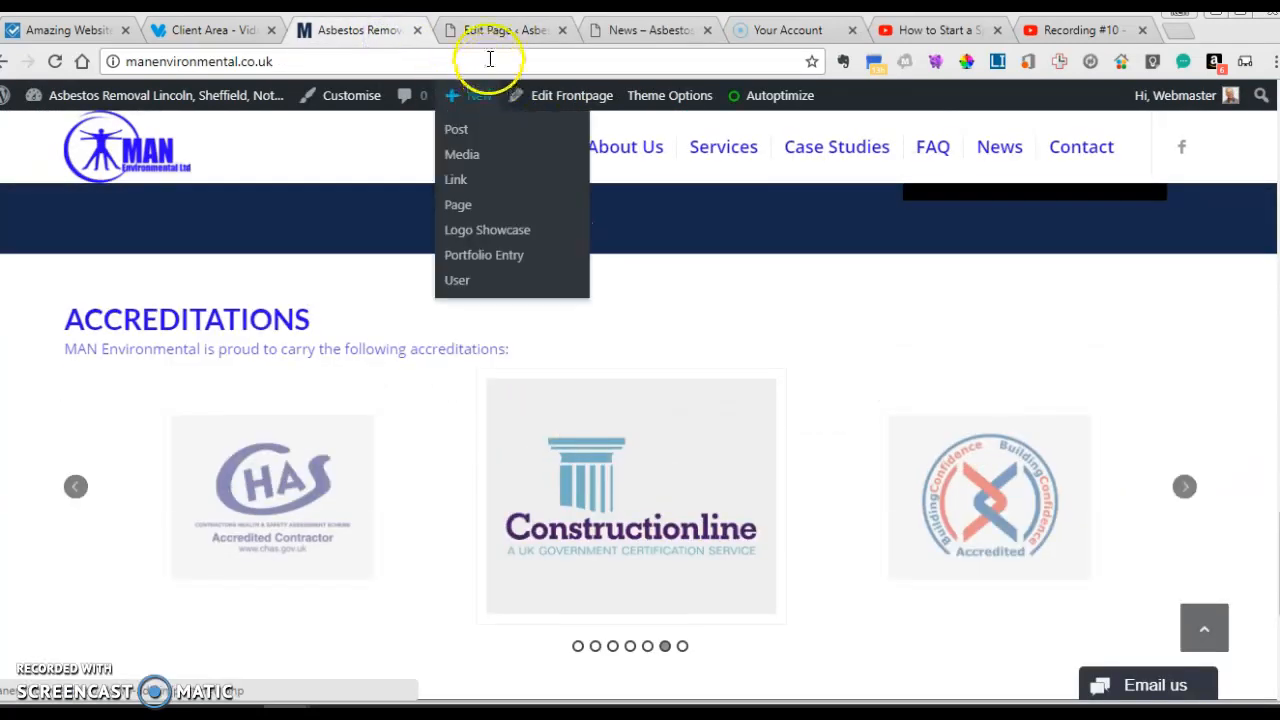
click(482, 32)
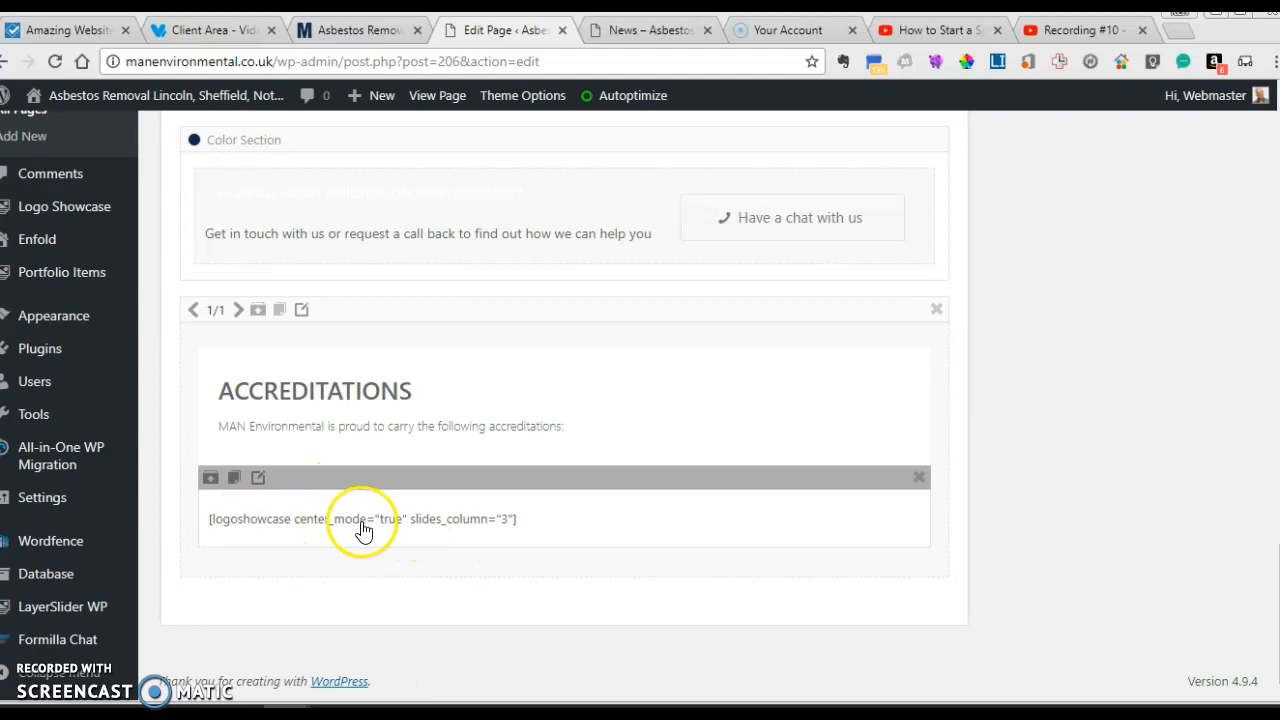
scroll(134, 466, up, 1)
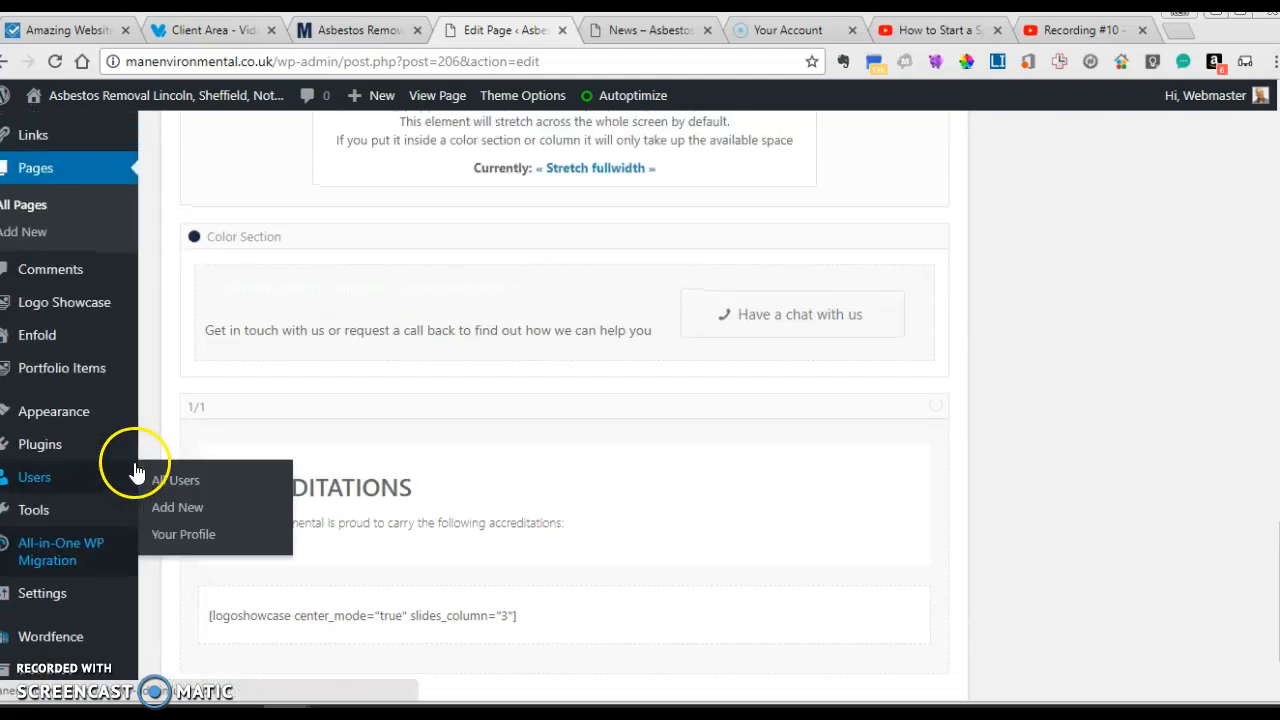
click(60, 305)
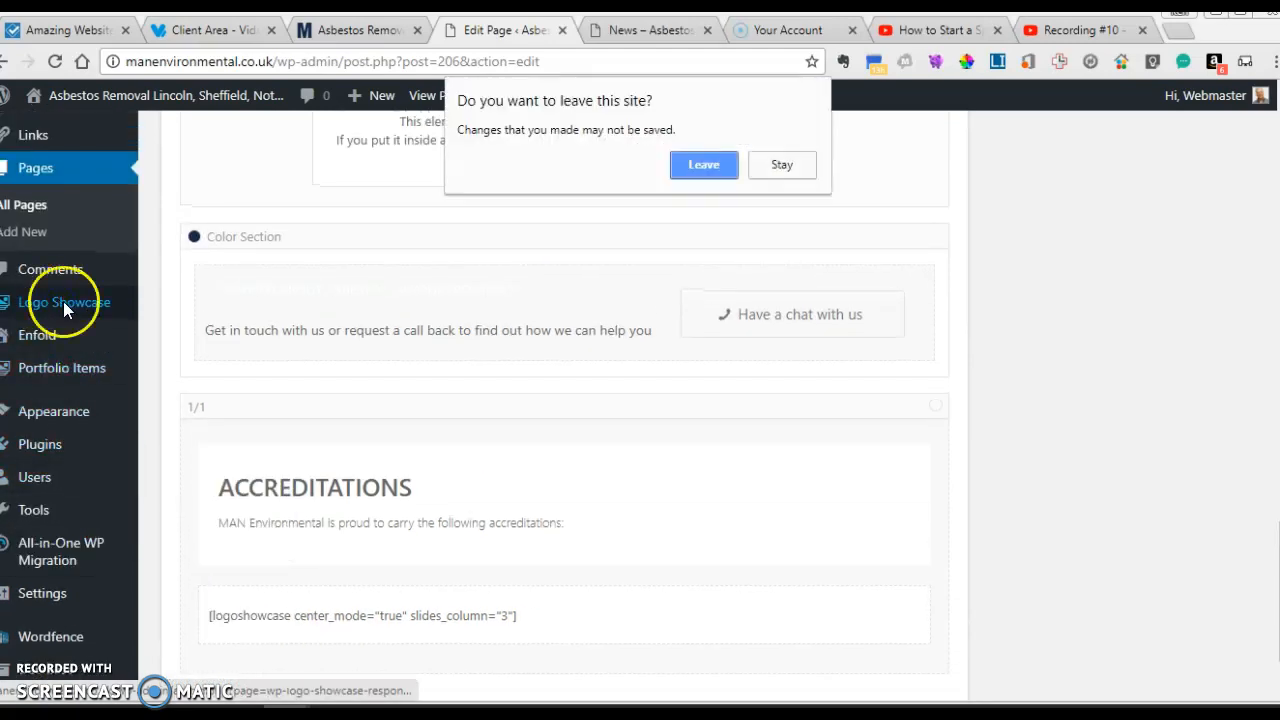
click(787, 166)
Step: Update the published Home page to save its current layout
scroll(1154, 317, up, 10)
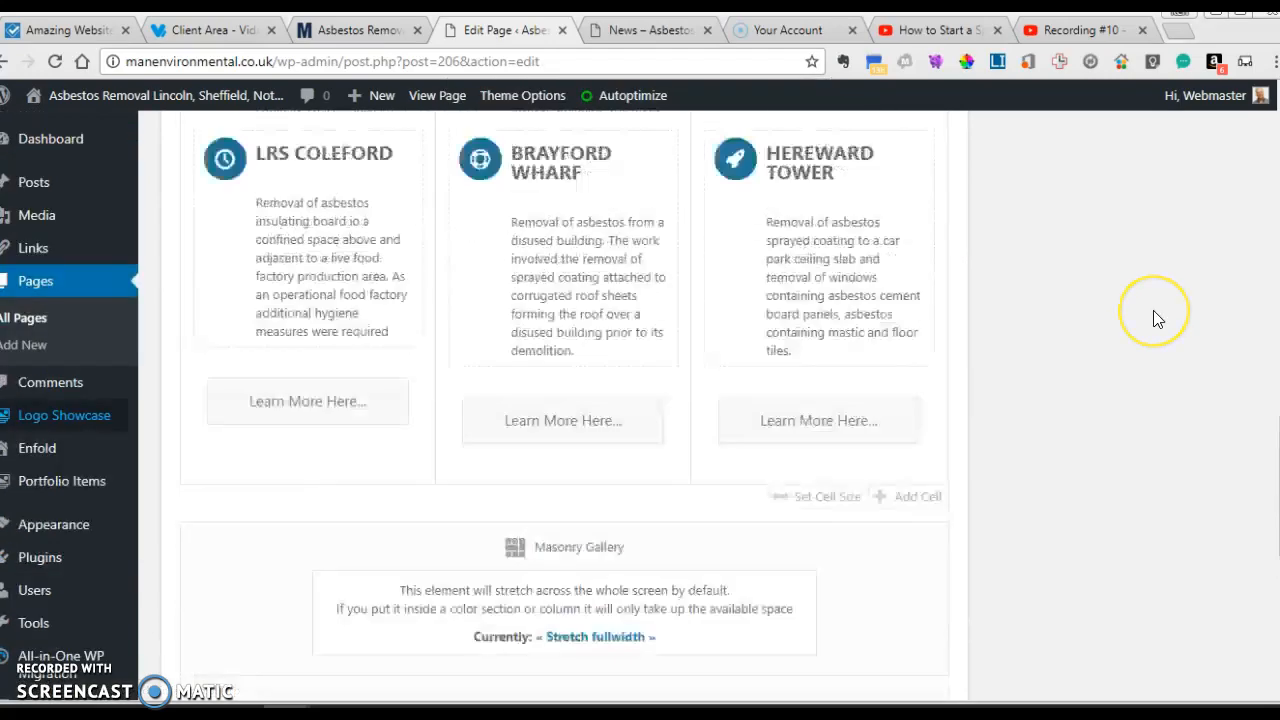
scroll(1154, 317, down, 10)
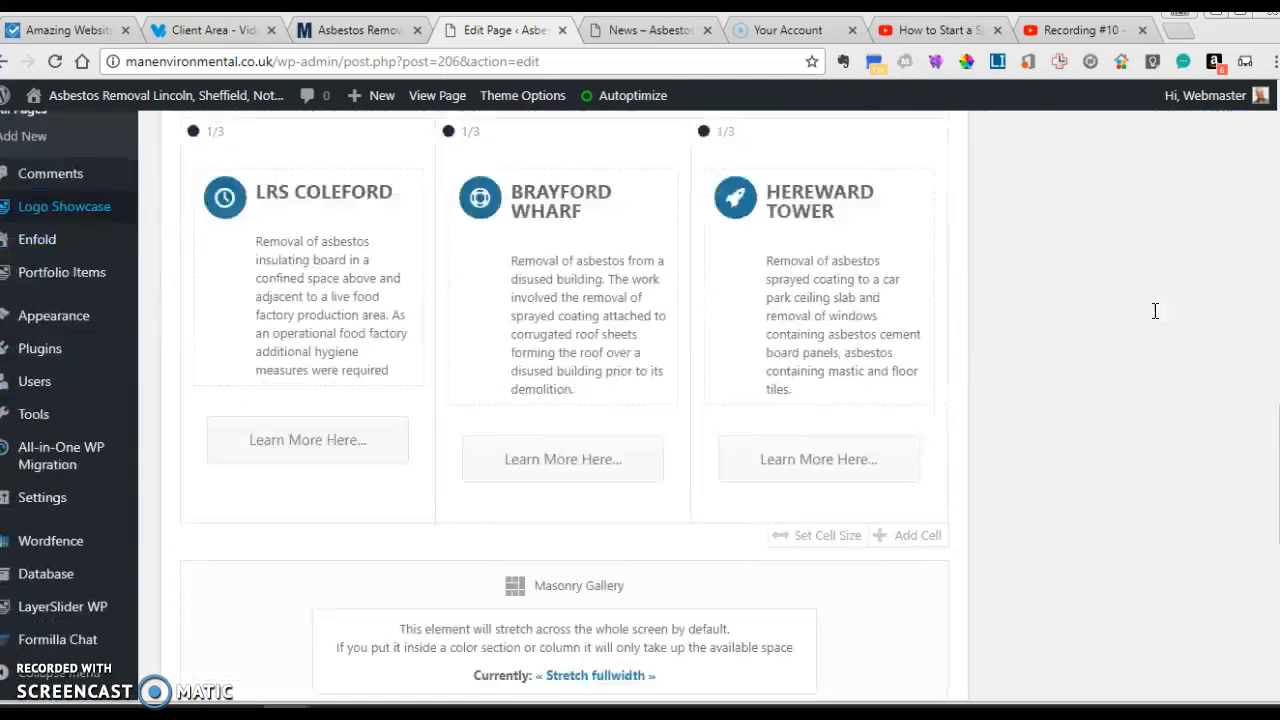
scroll(698, 374, up, 6)
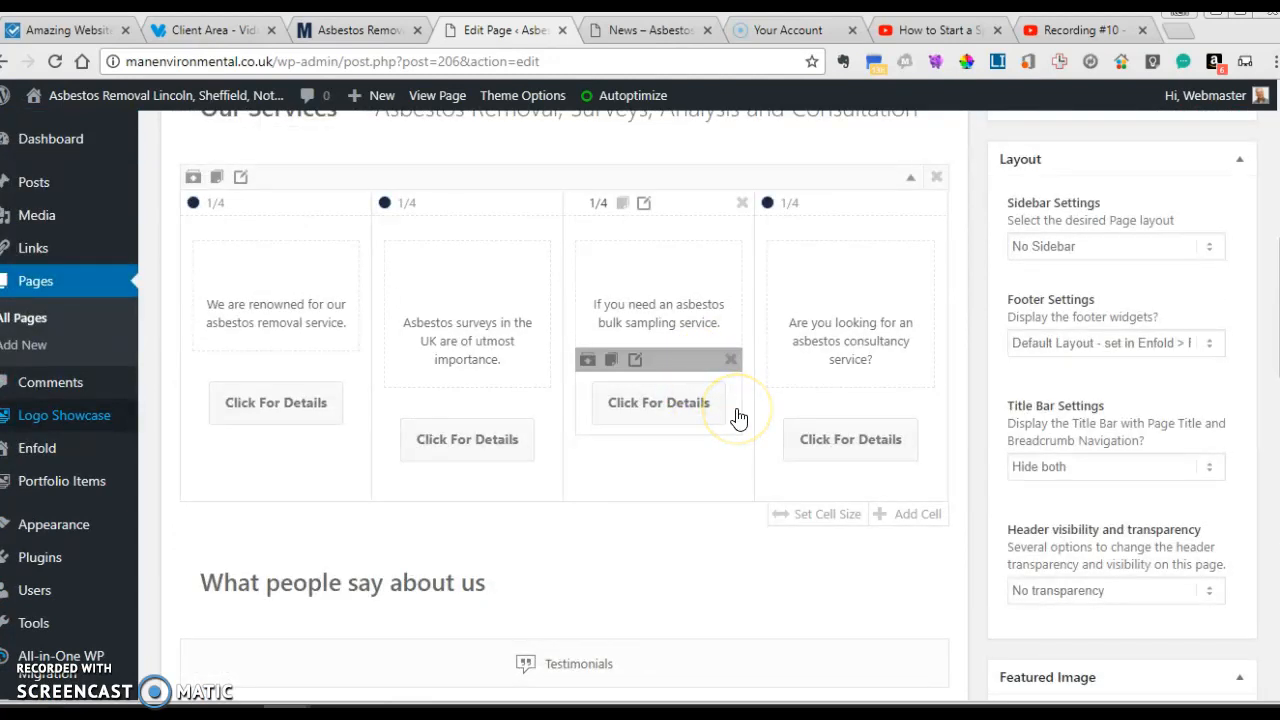
scroll(738, 417, up, 2)
scroll(1000, 391, up, 4)
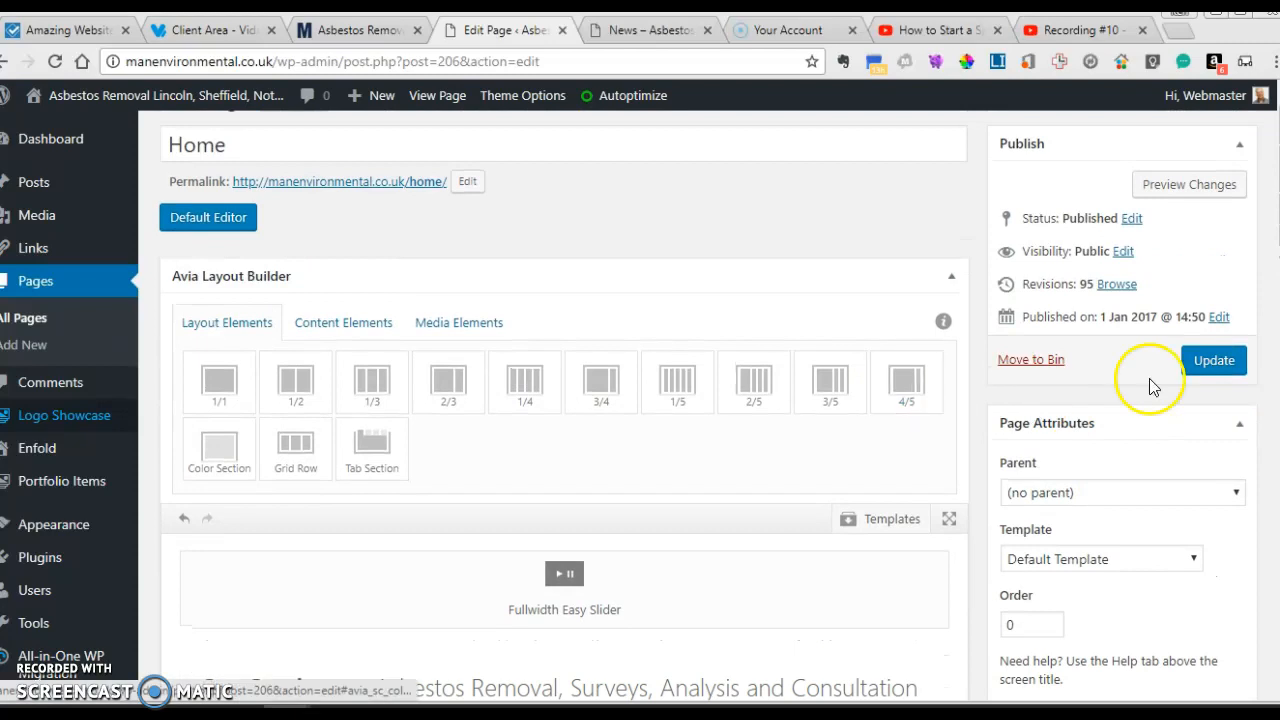
click(1220, 363)
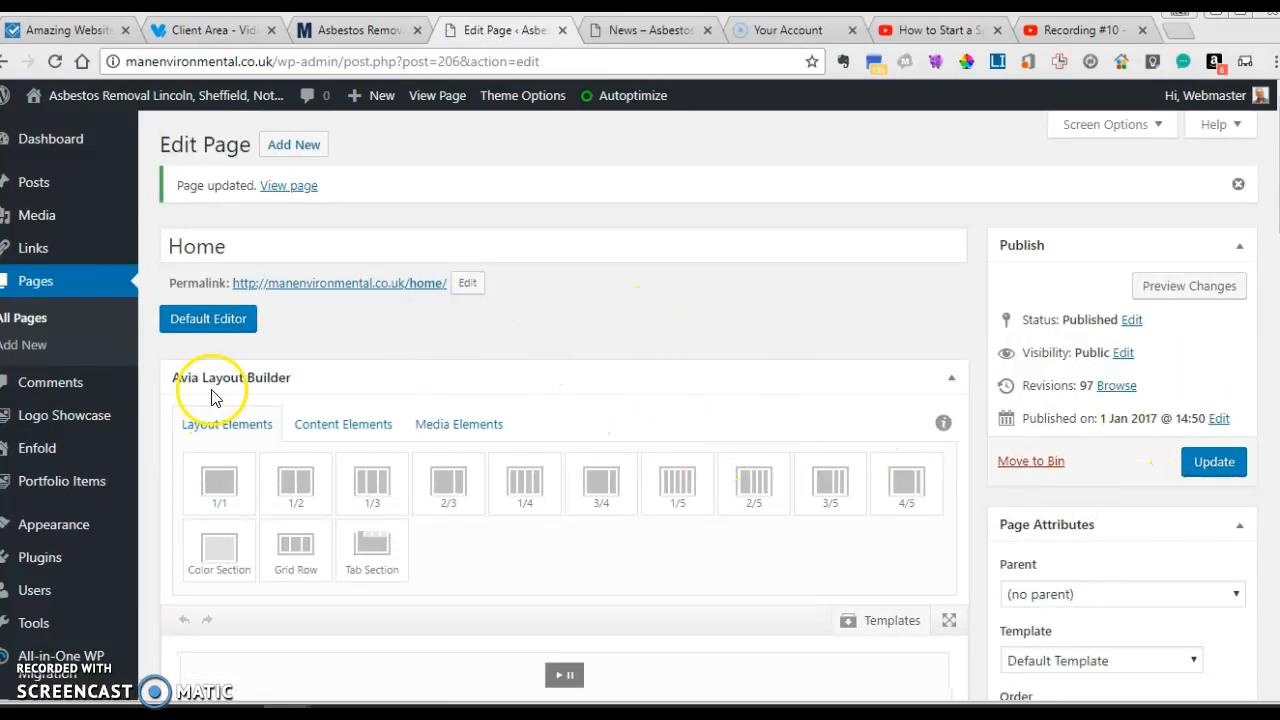
Step: Locate the Accreditations section at the end of the updated Home layout and check it against the live page
scroll(212, 387, down, 2)
scroll(40, 381, up, 2)
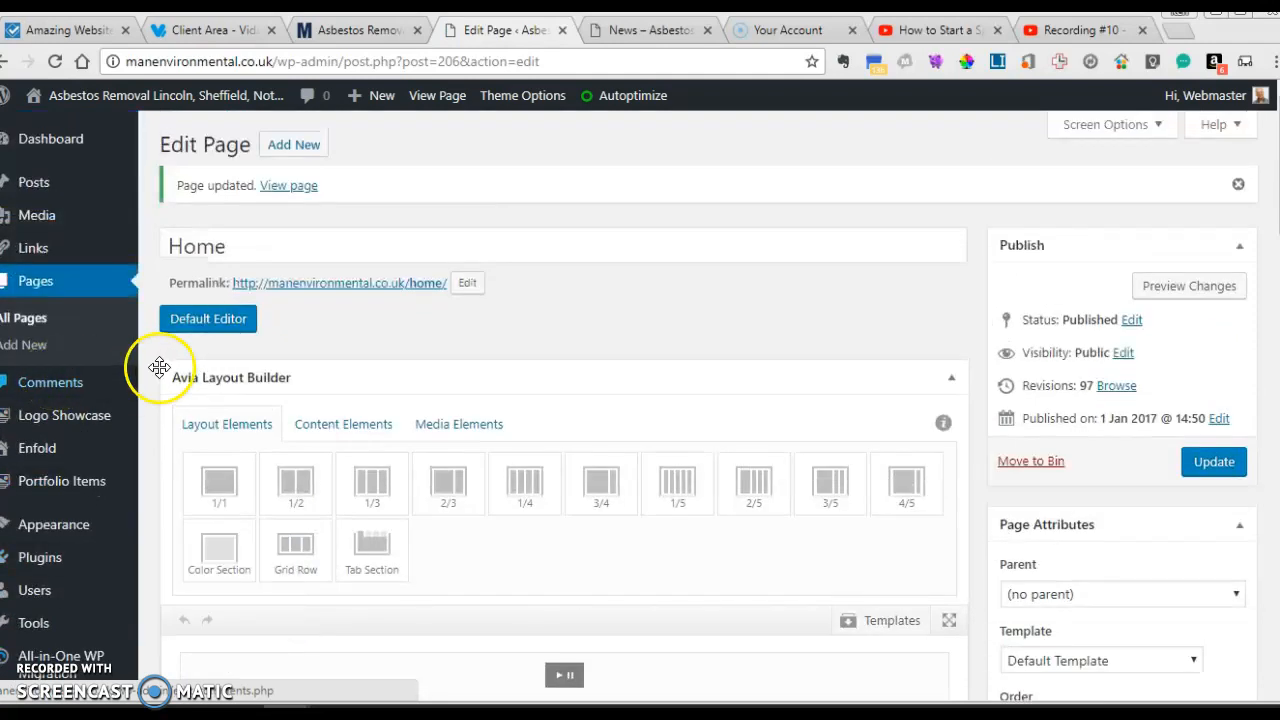
scroll(94, 386, down, 2)
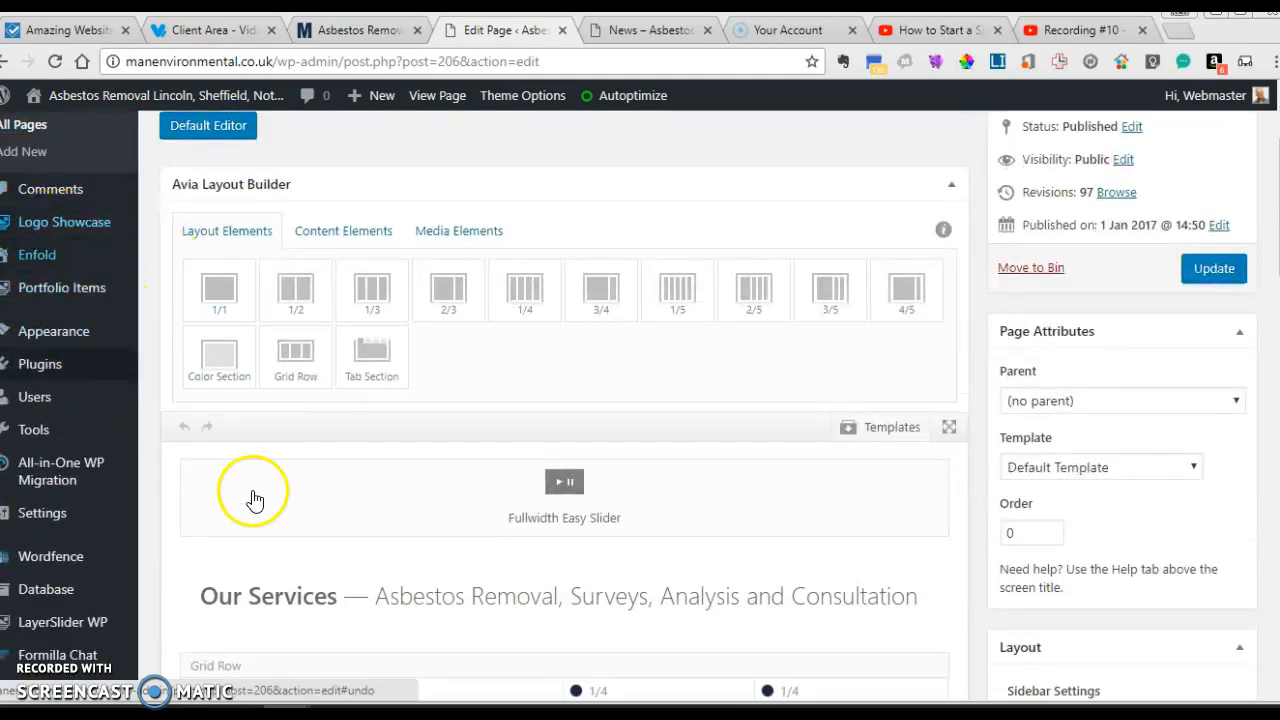
scroll(251, 506, down, 10)
scroll(267, 512, down, 7)
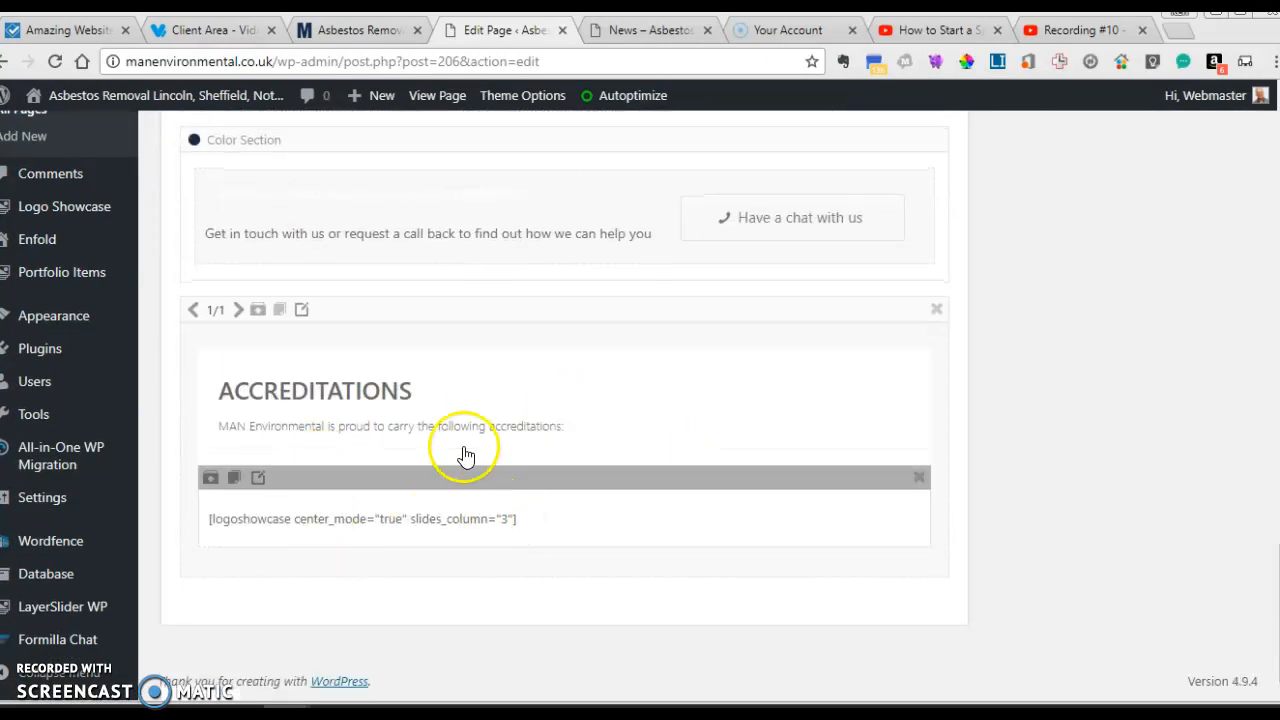
click(367, 30)
click(487, 33)
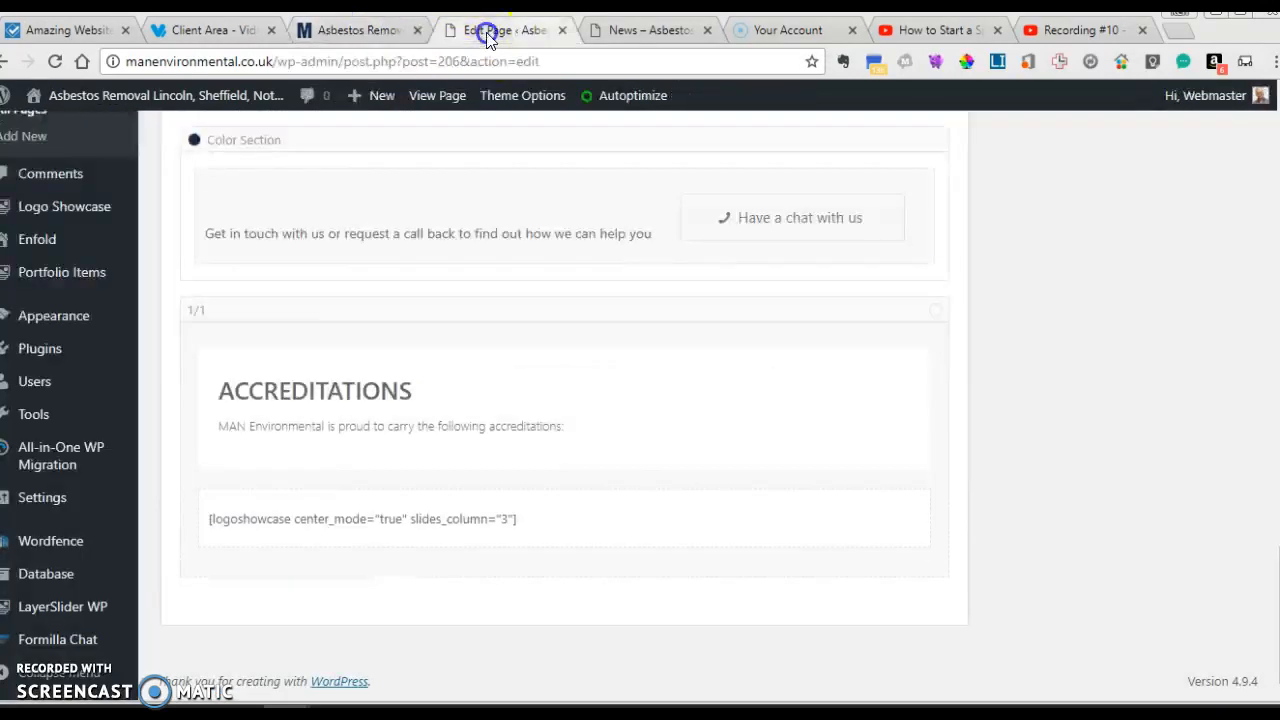
mouse_move(55, 353)
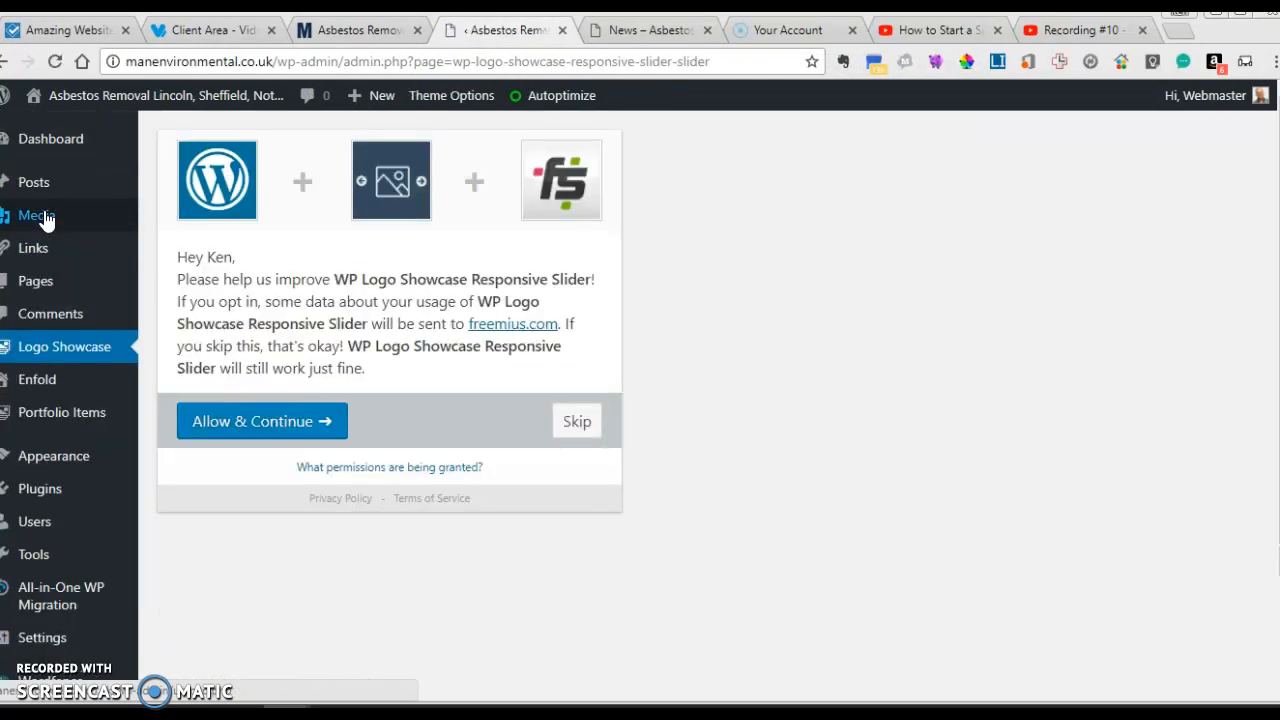
scroll(491, 387, down, 1)
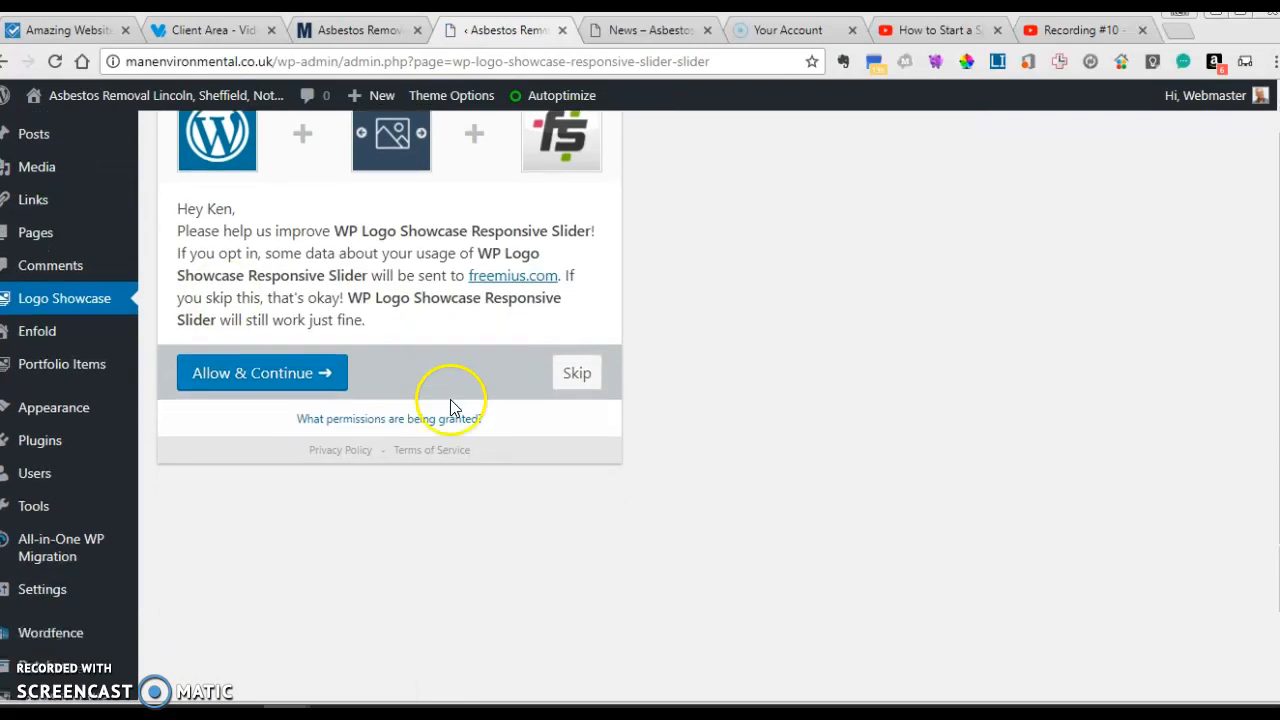
scroll(452, 405, down, 2)
click(85, 208)
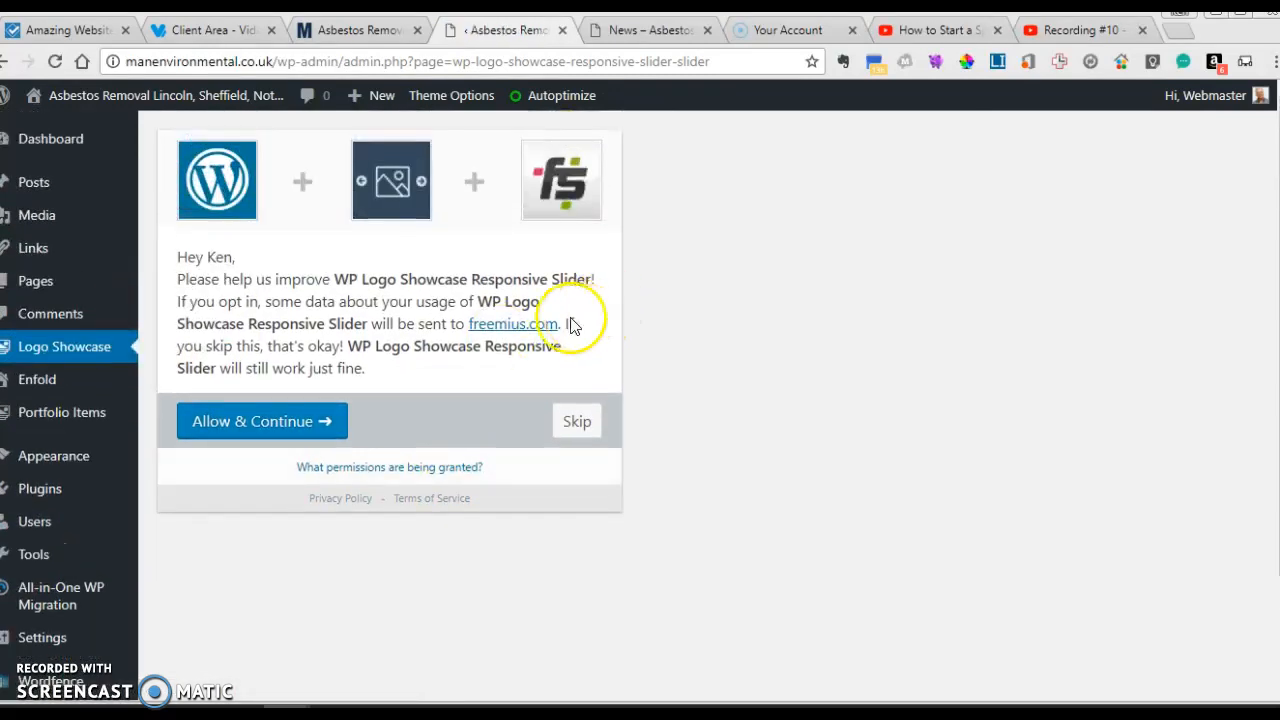
scroll(560, 335, down, 3)
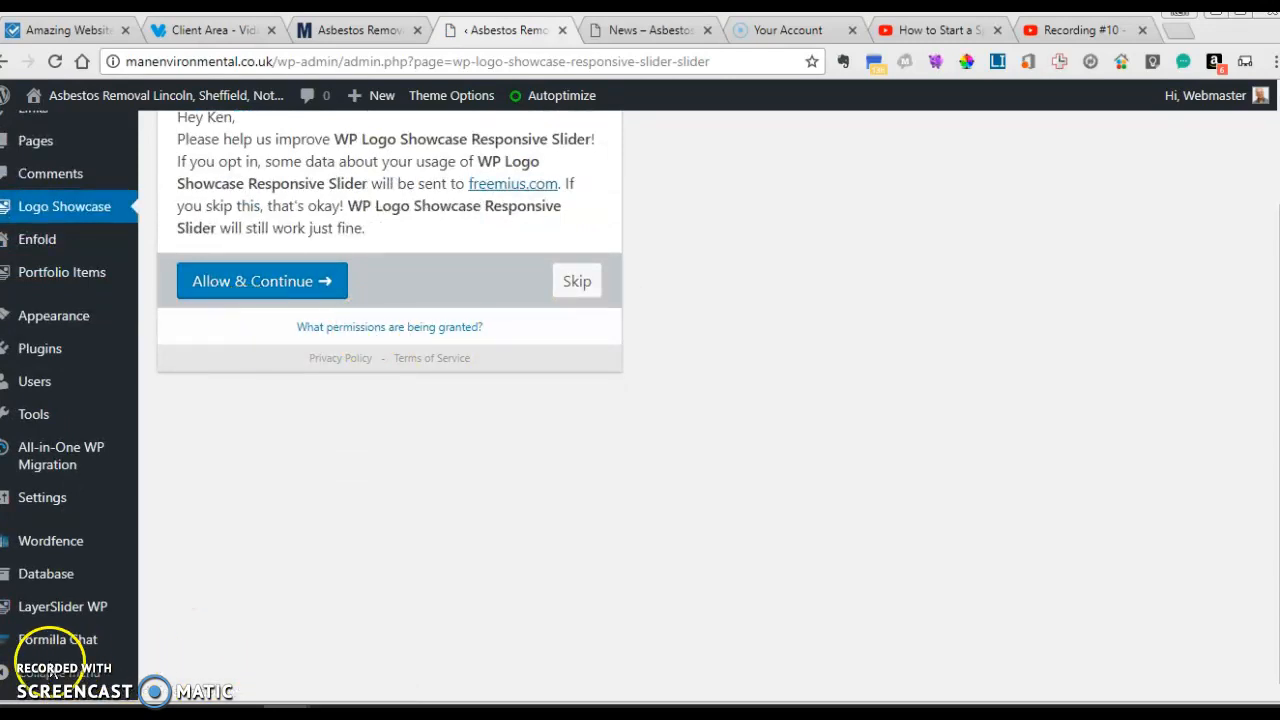
key(alt+Left)
Step: Open the list of all Logo Showcase entries and look through the accreditation logos
scroll(643, 568, down, 10)
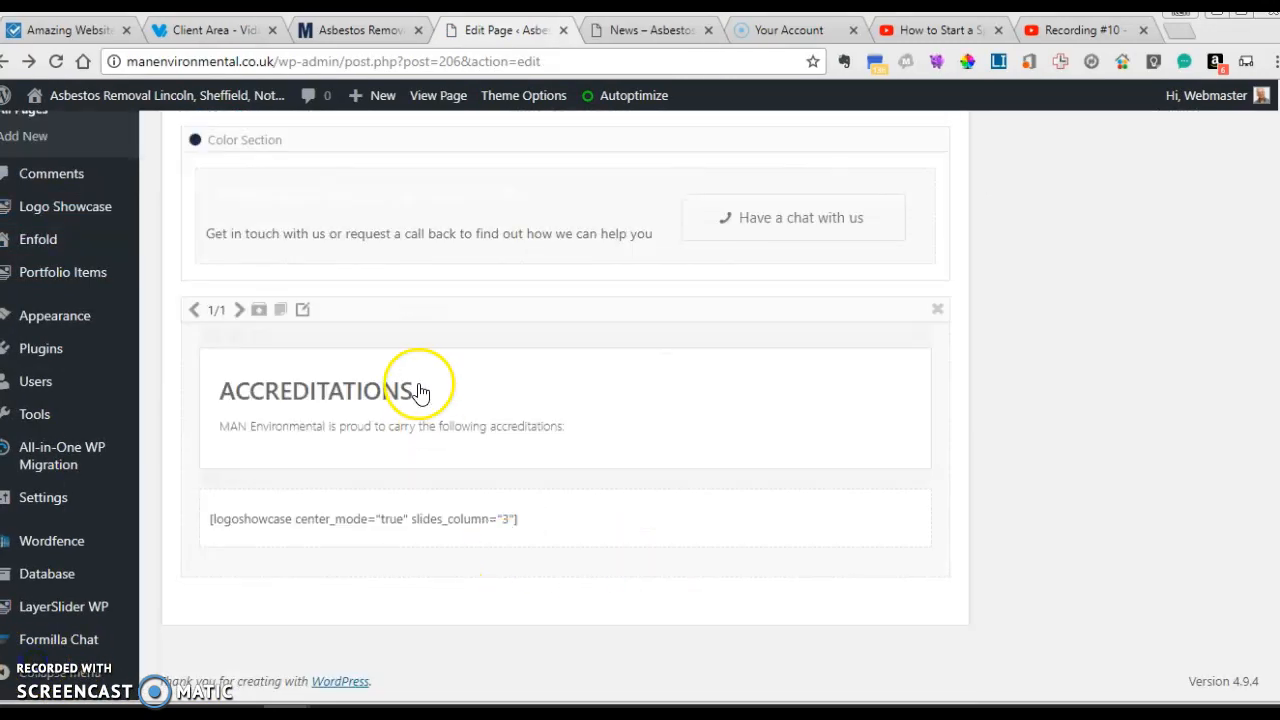
scroll(423, 389, up, 3)
mouse_move(62, 428)
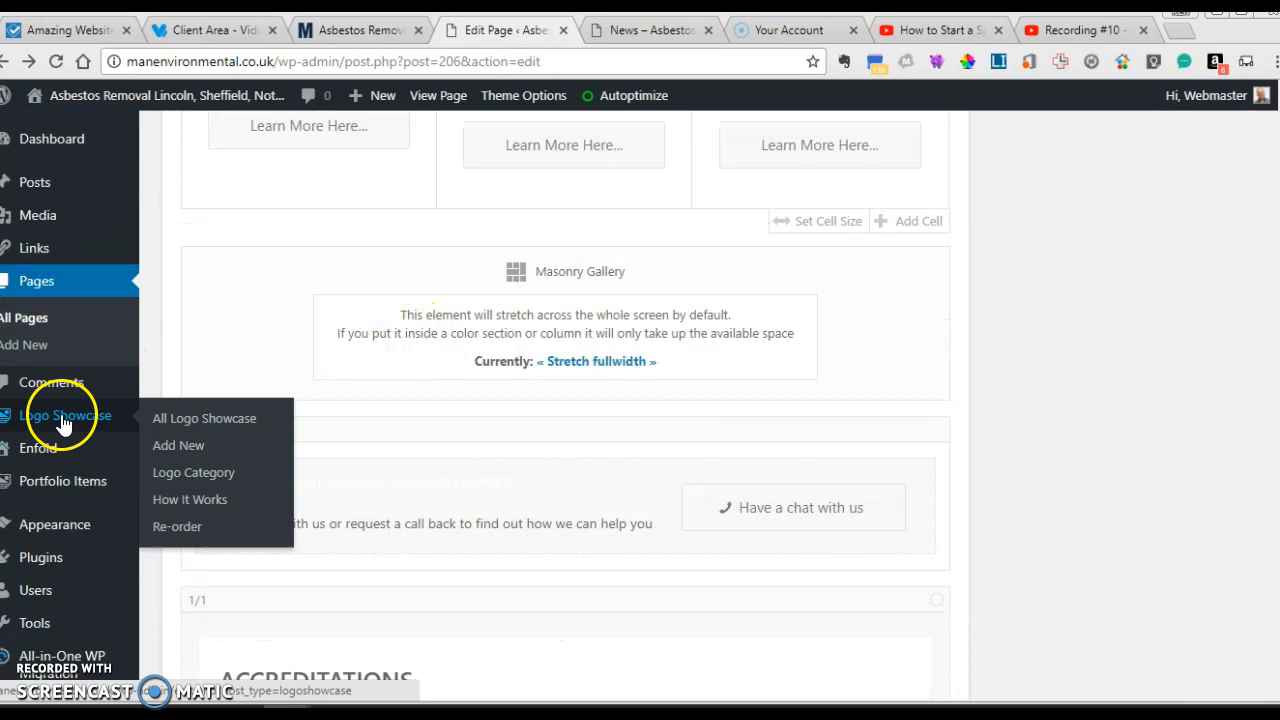
click(183, 420)
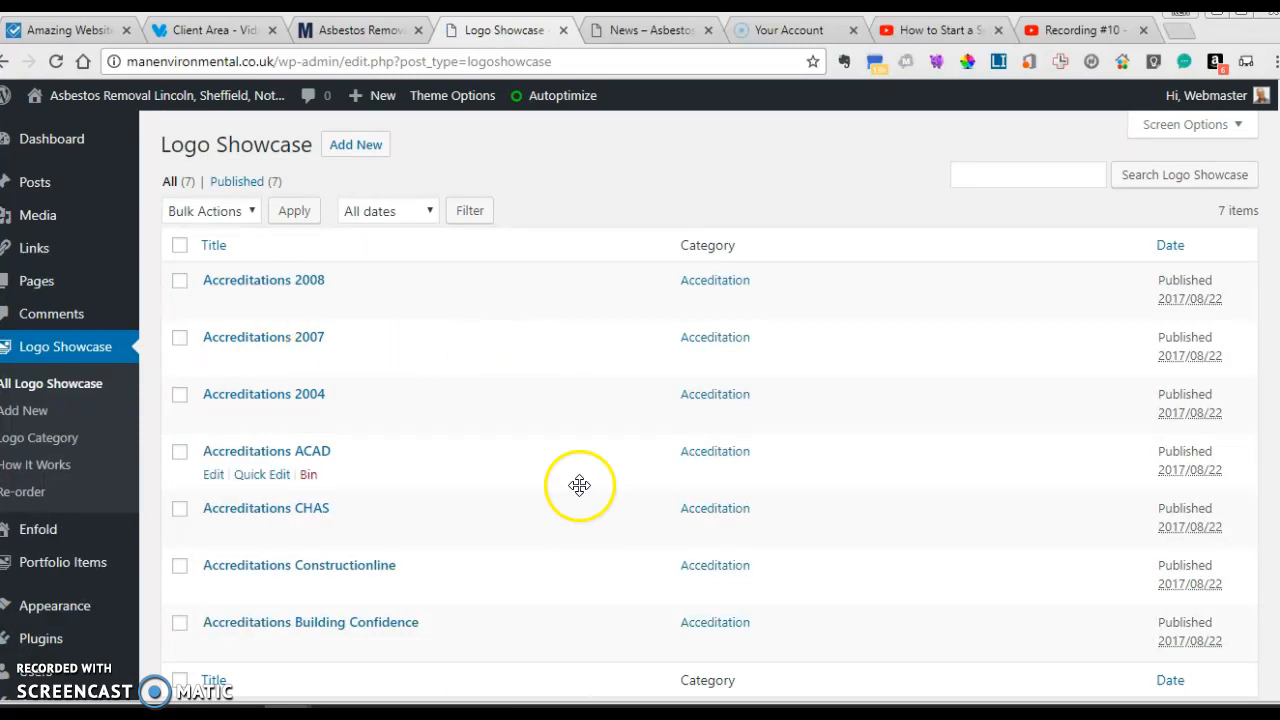
scroll(577, 486, down, 3)
scroll(577, 486, up, 3)
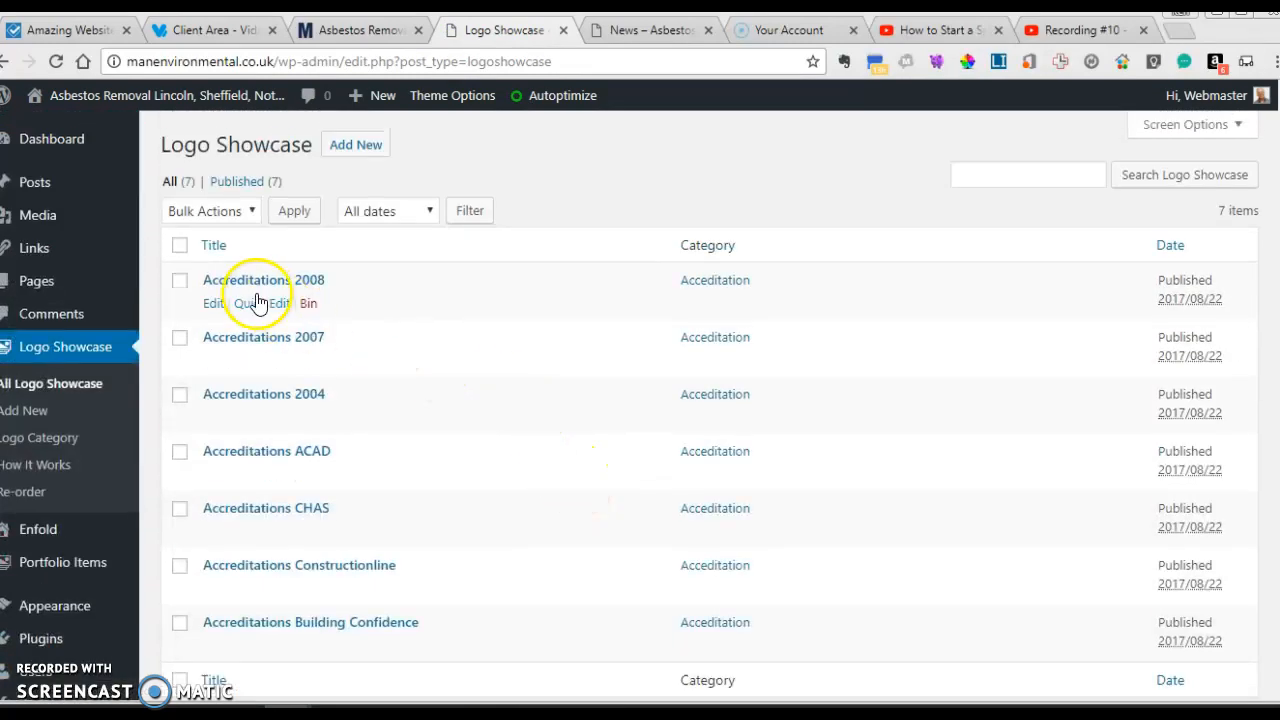
Step: Open the Accreditations 2008 logo for editing and expand its link URL section to view the title and link fields
click(207, 303)
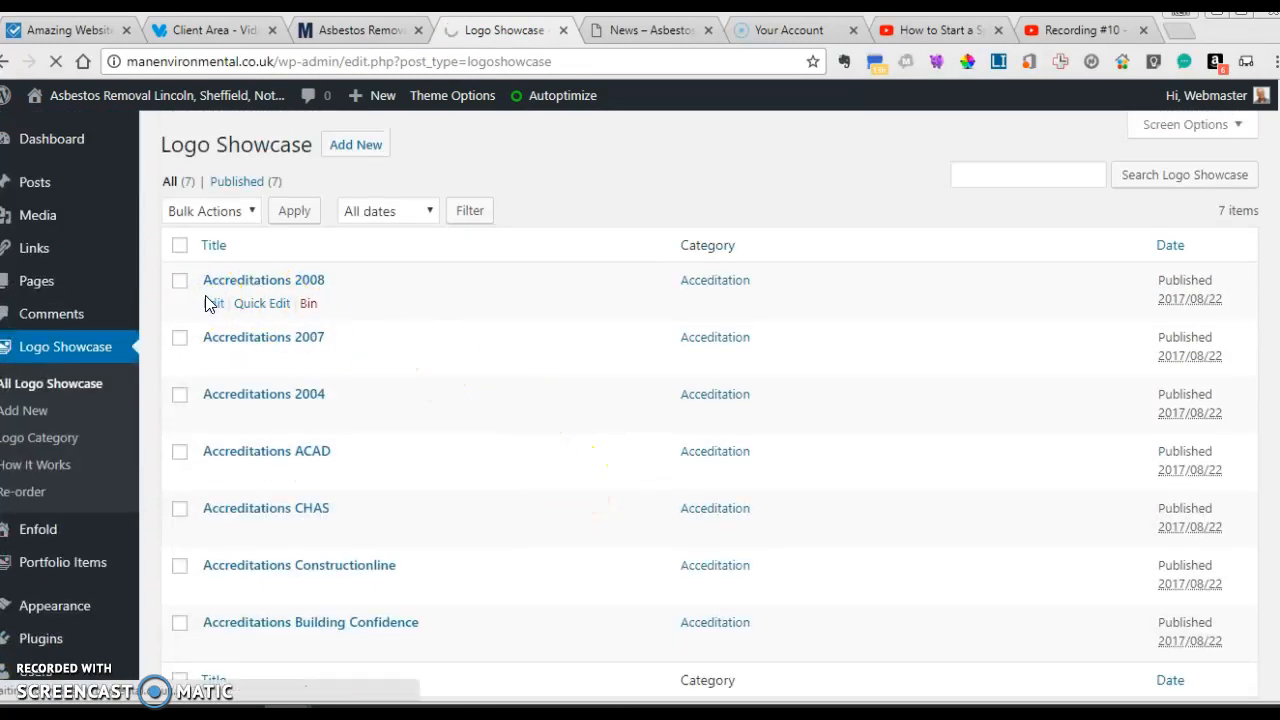
click(212, 298)
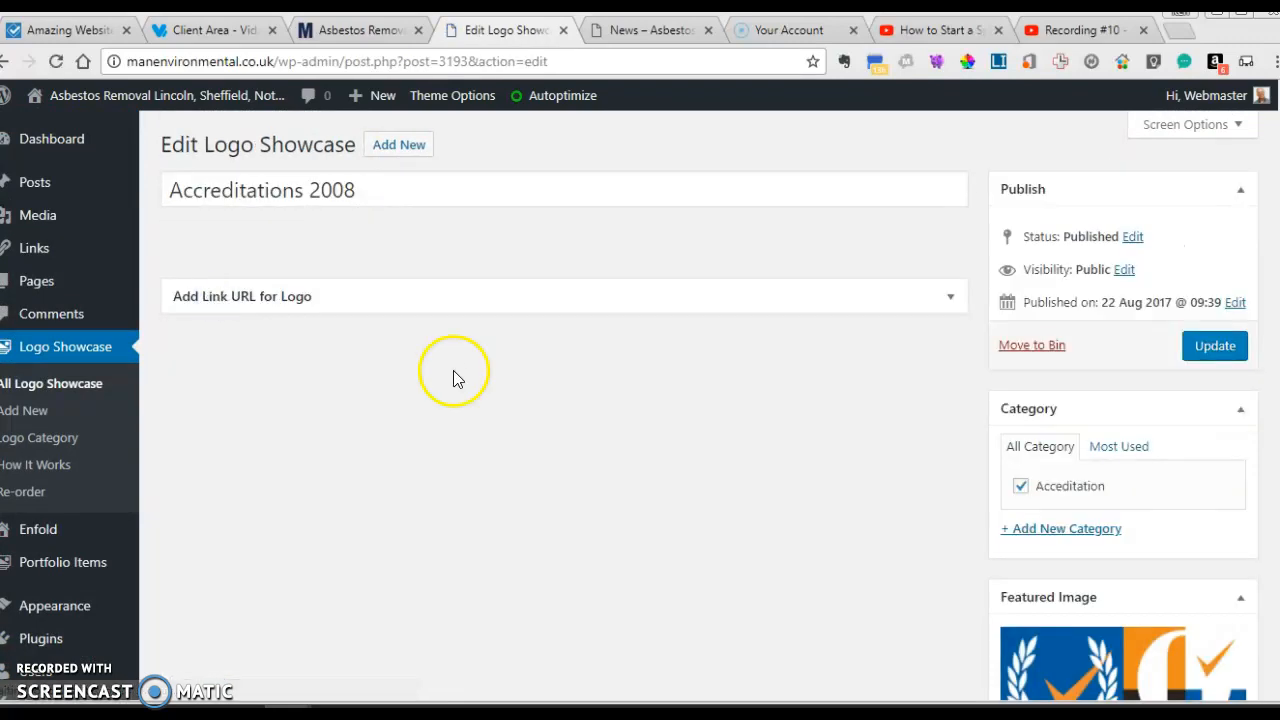
click(954, 298)
click(655, 197)
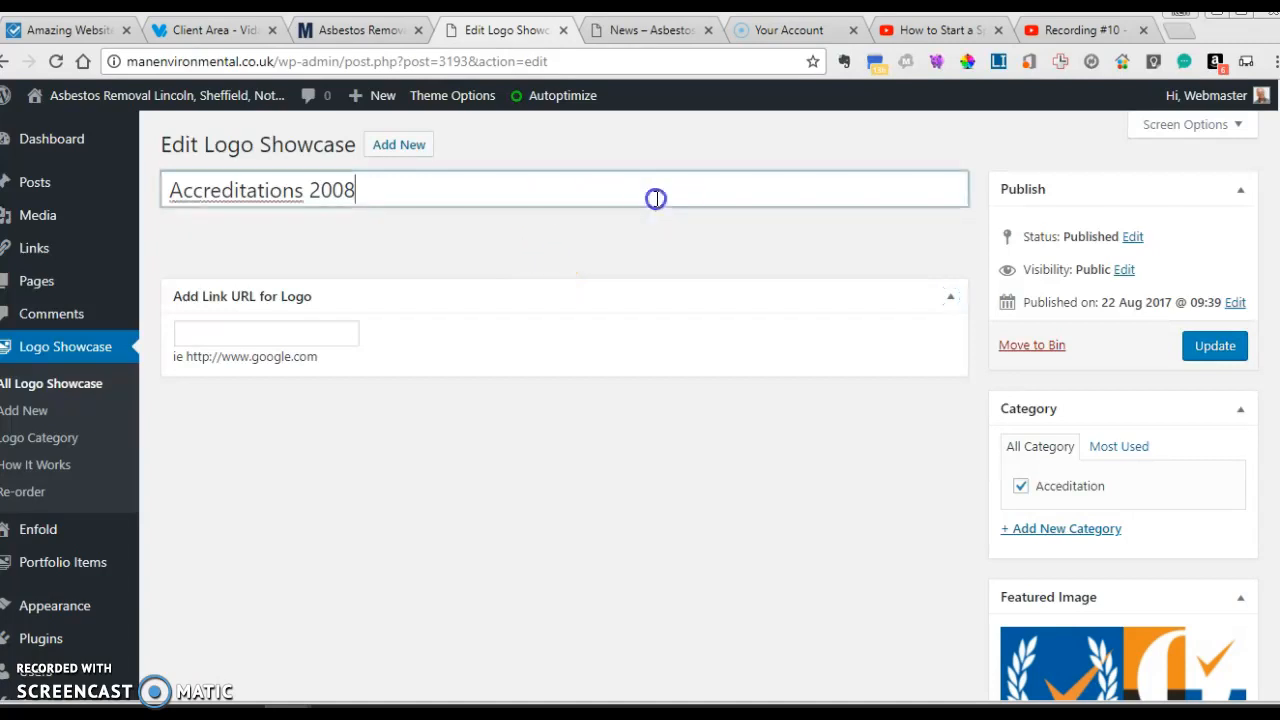
Step: Review the publishing status options of the Accreditations 2008 logo and return to the full logo list without changing them
click(36, 387)
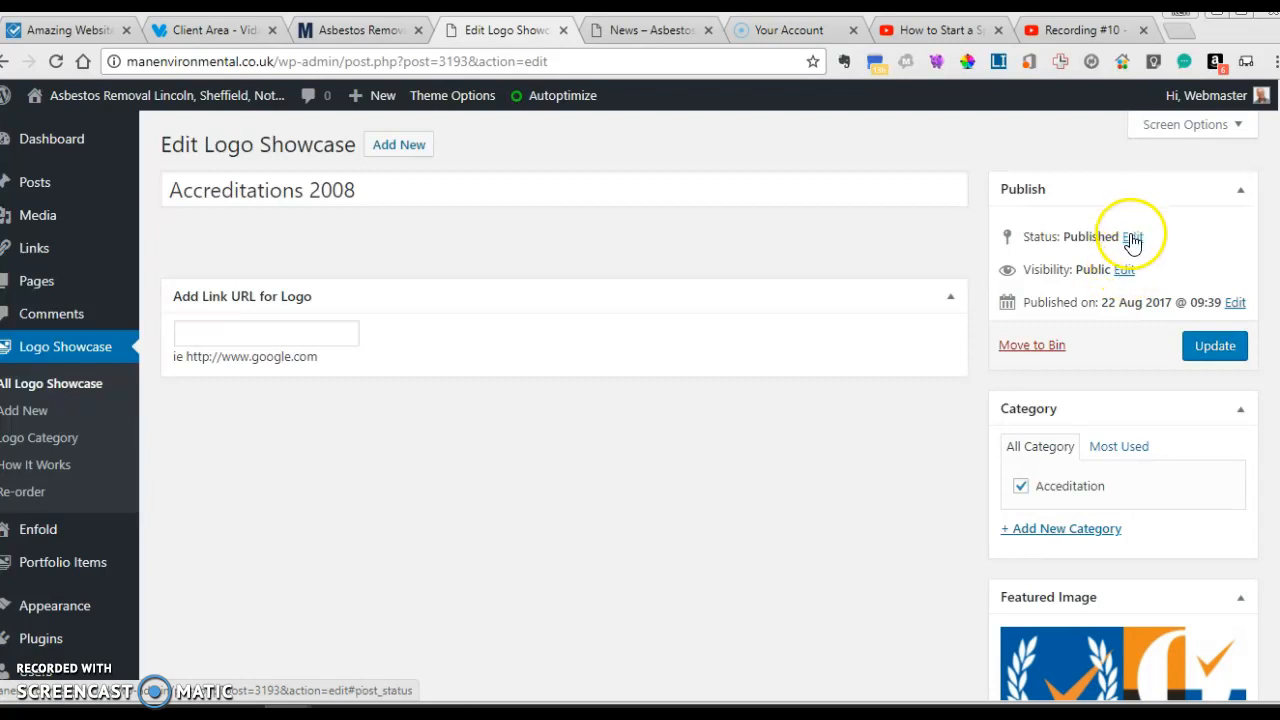
click(1132, 240)
click(1114, 266)
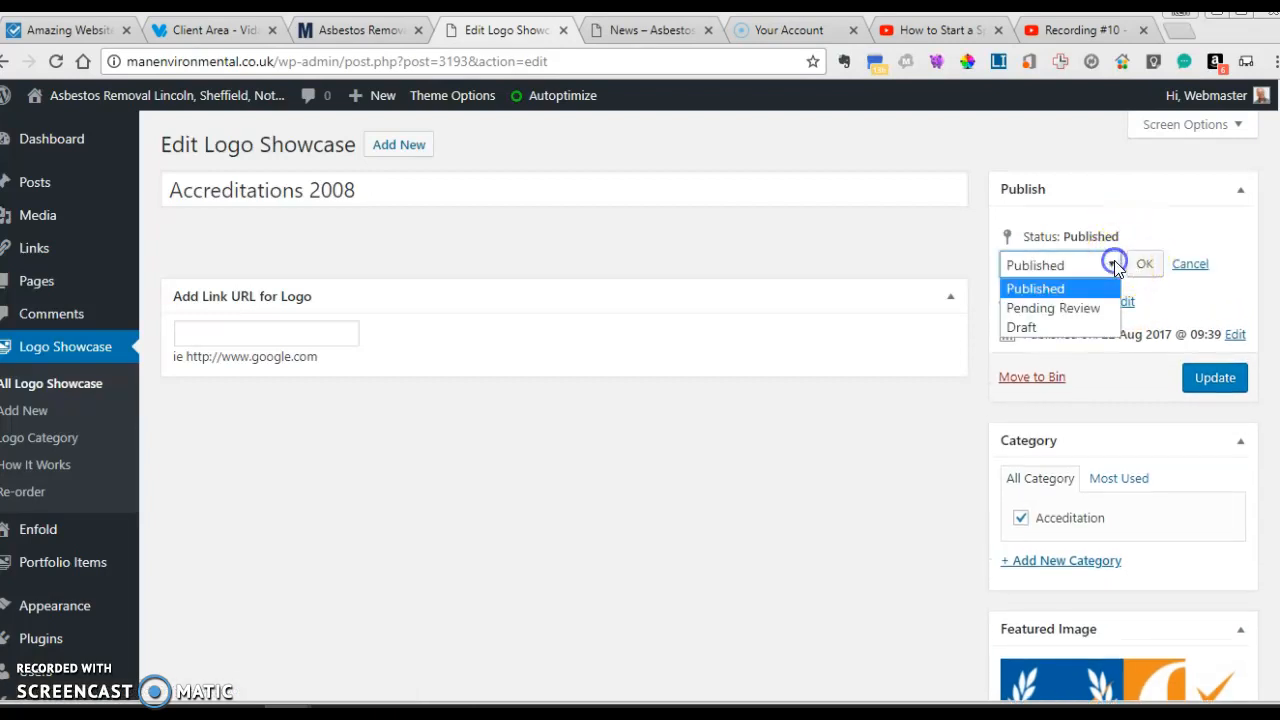
click(1142, 229)
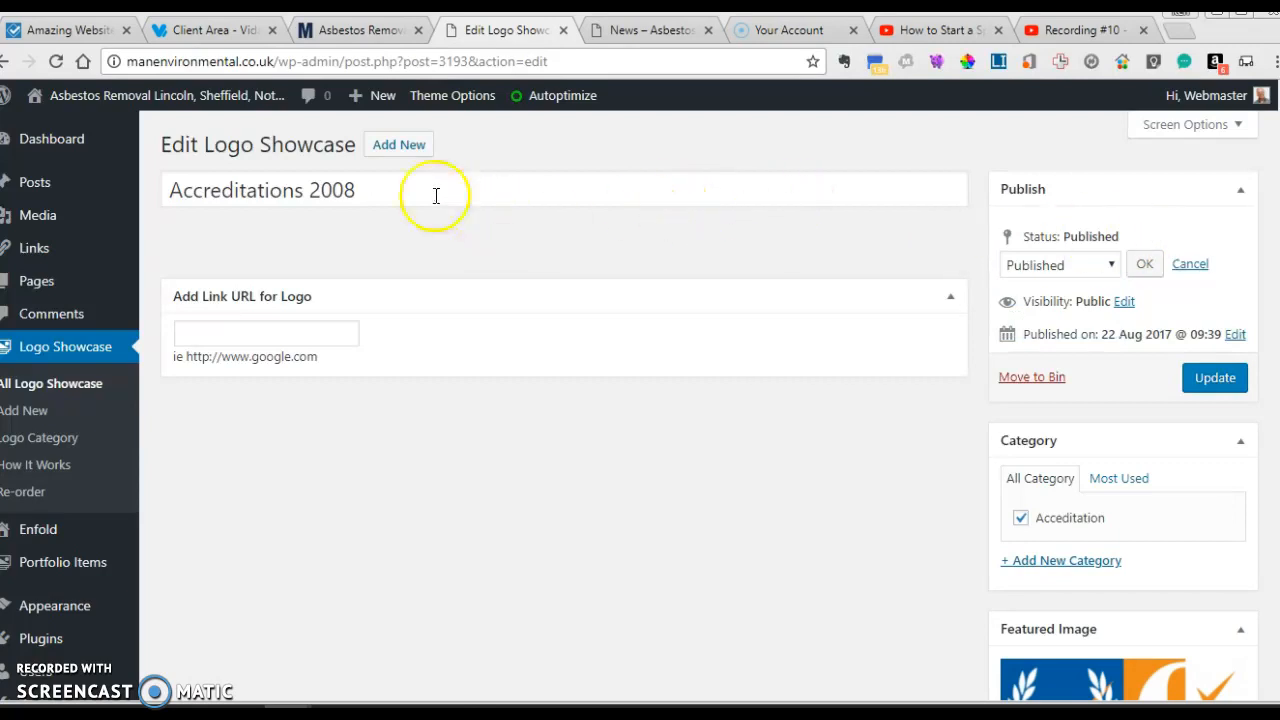
click(37, 390)
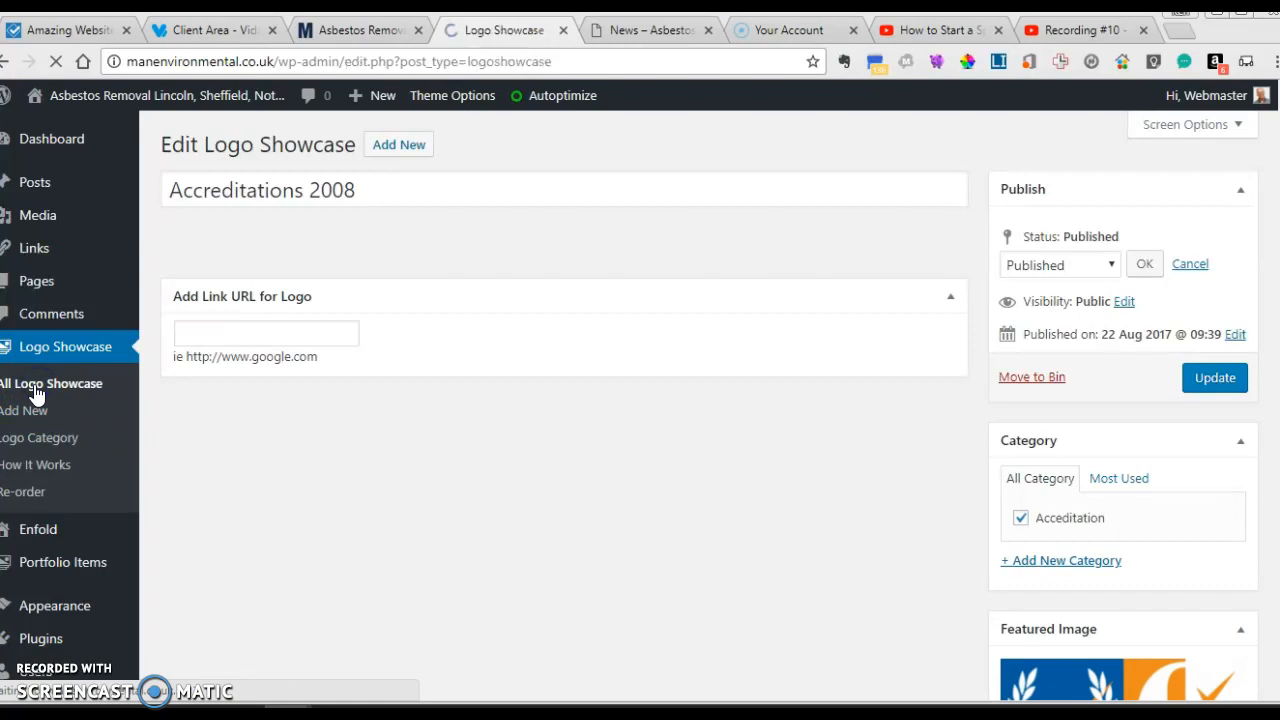
Step: Examine the footer columns below the accreditations carousel on the live page and return to the logo list
click(372, 28)
scroll(463, 360, down, 5)
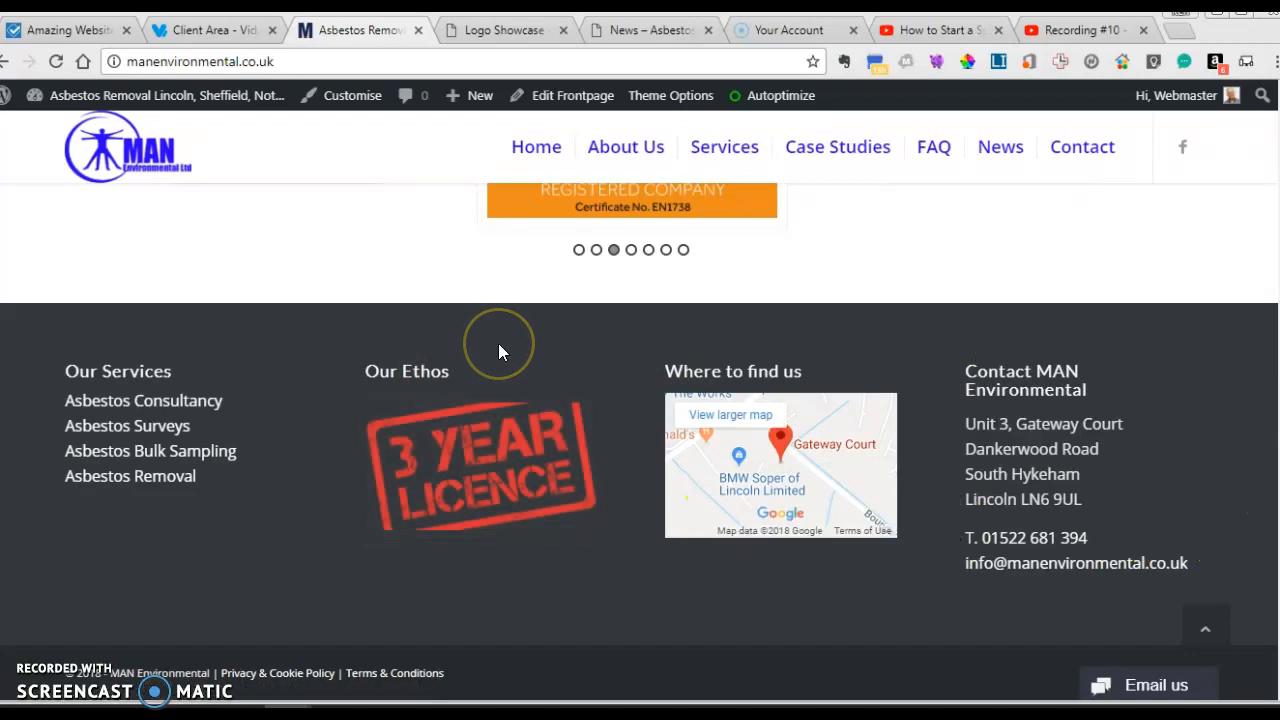
scroll(498, 350, up, 2)
scroll(498, 343, up, 20)
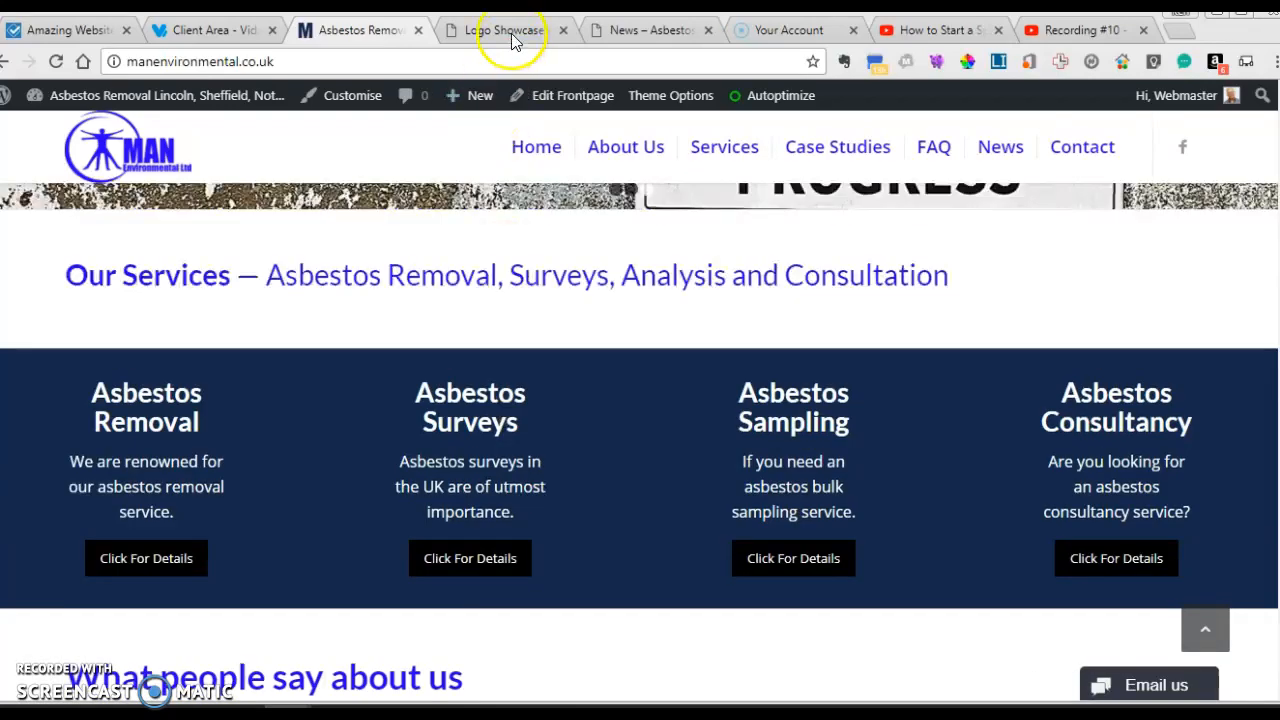
click(505, 30)
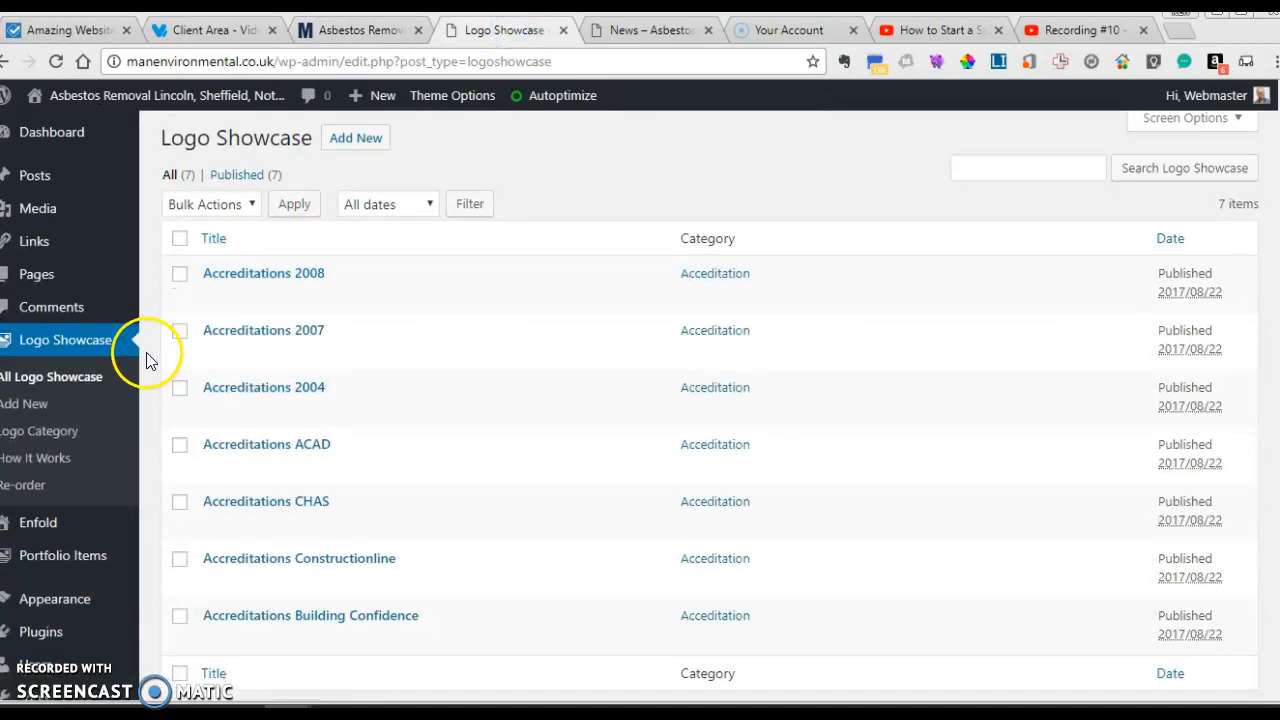
Step: Open the site's Widgets page and expand Footer columns 1 to 4 to view their text widgets
scroll(86, 386, down, 3)
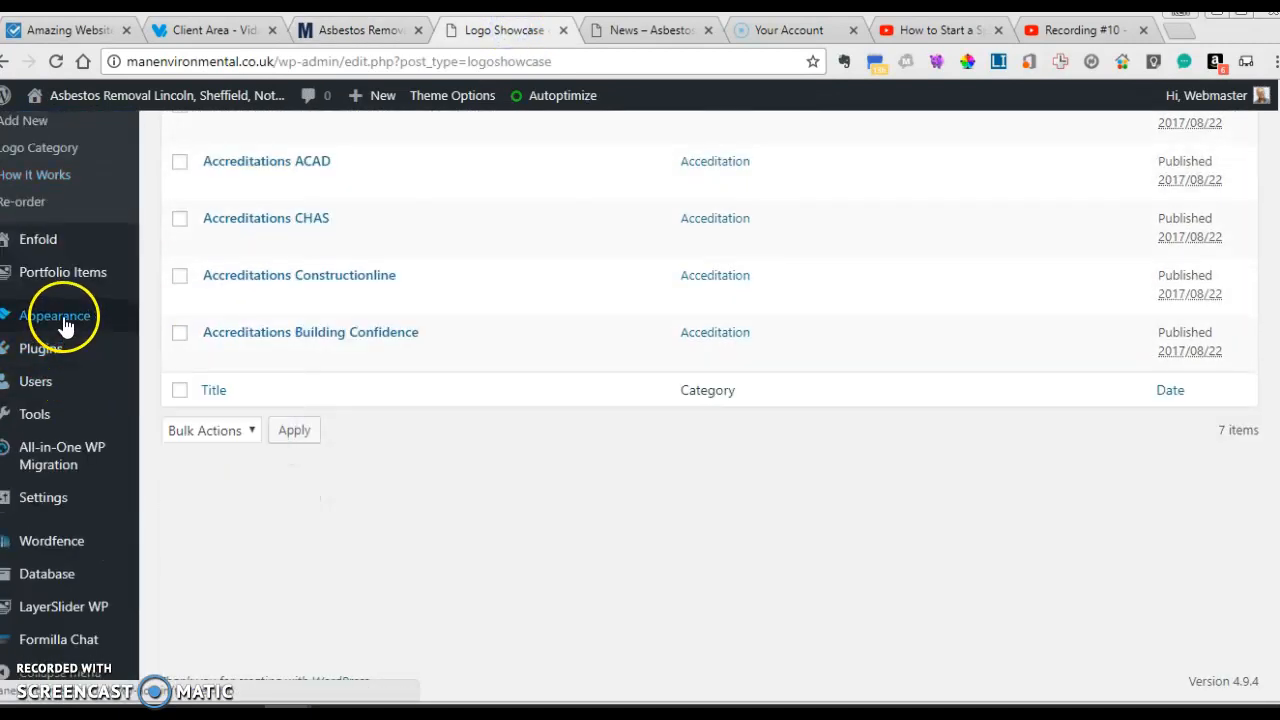
mouse_move(86, 315)
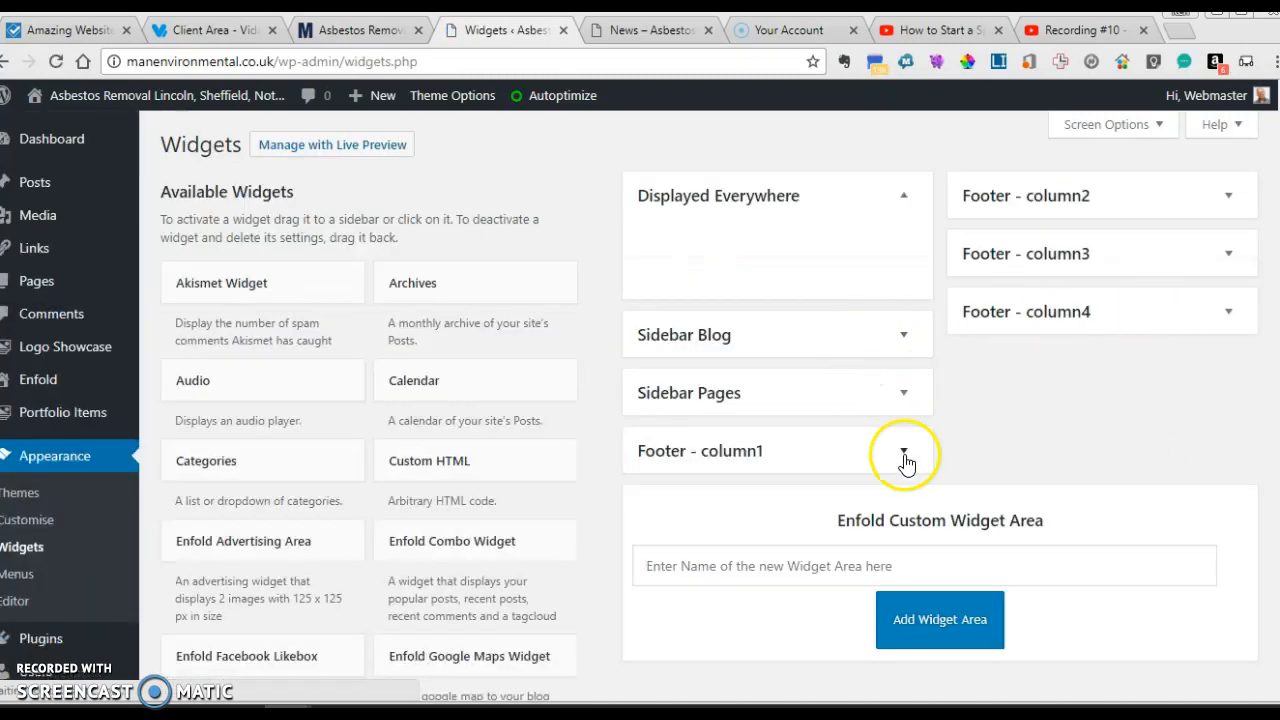
click(905, 452)
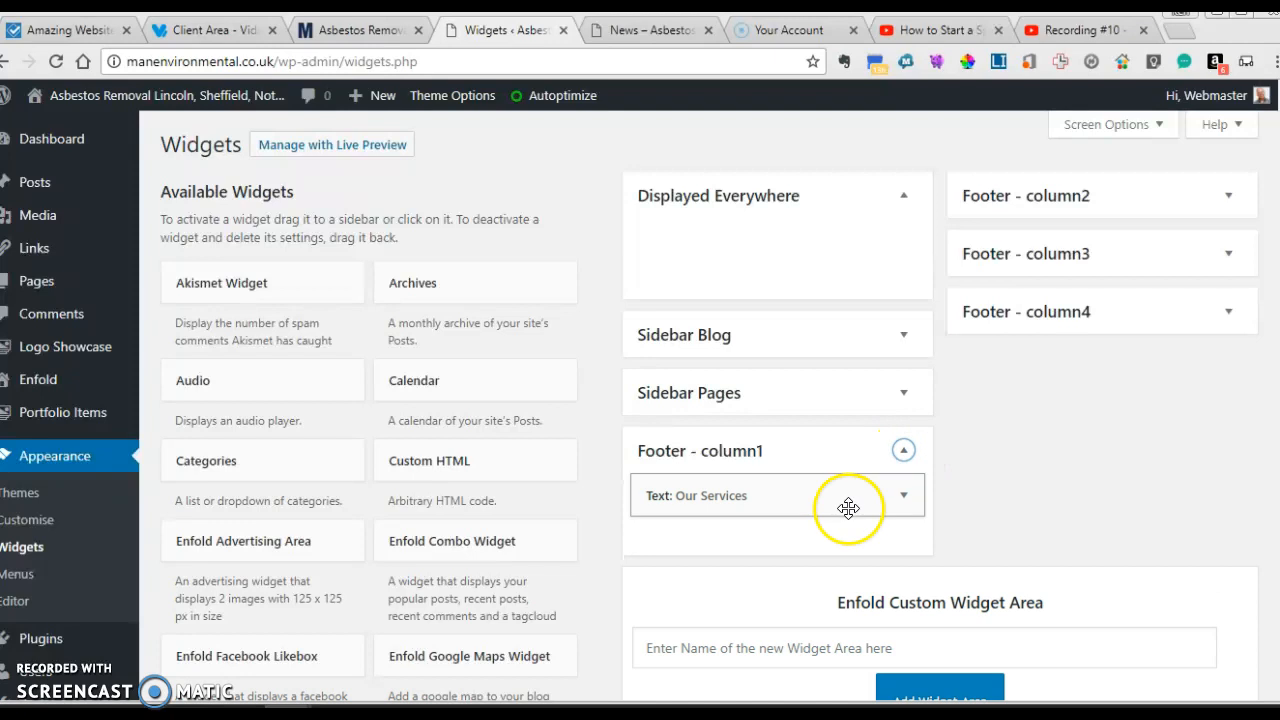
click(1231, 195)
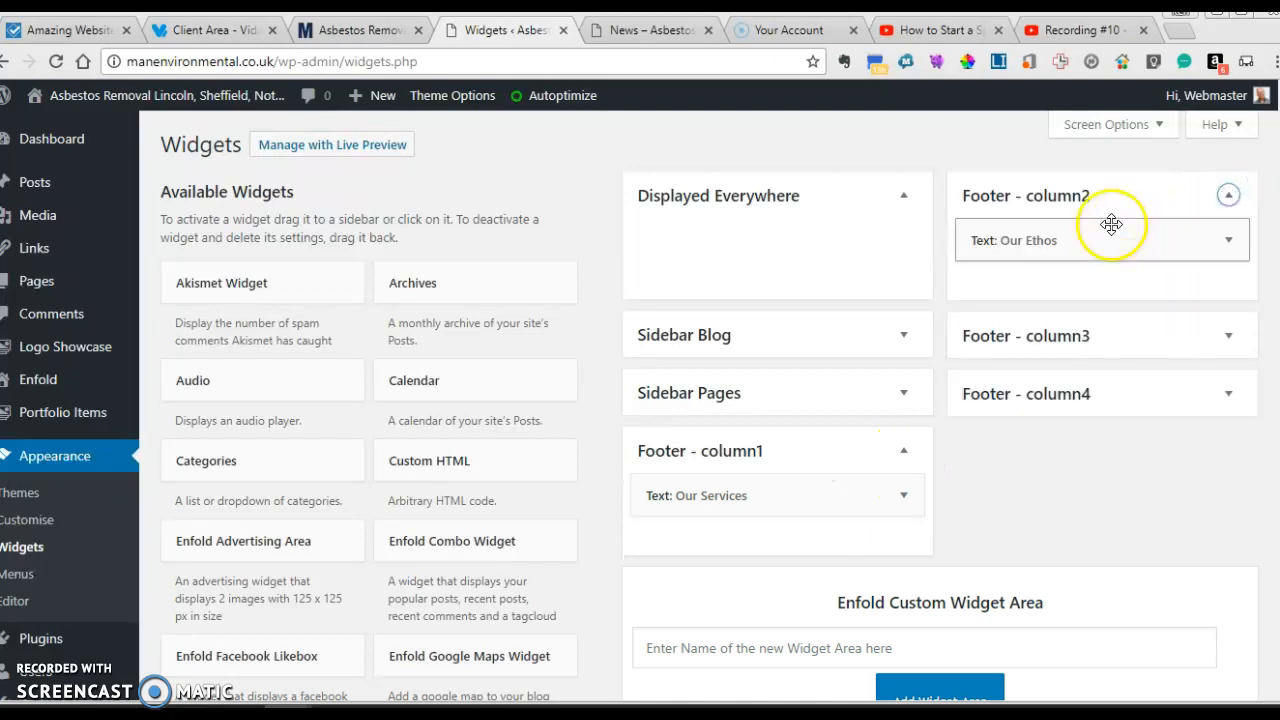
click(1229, 337)
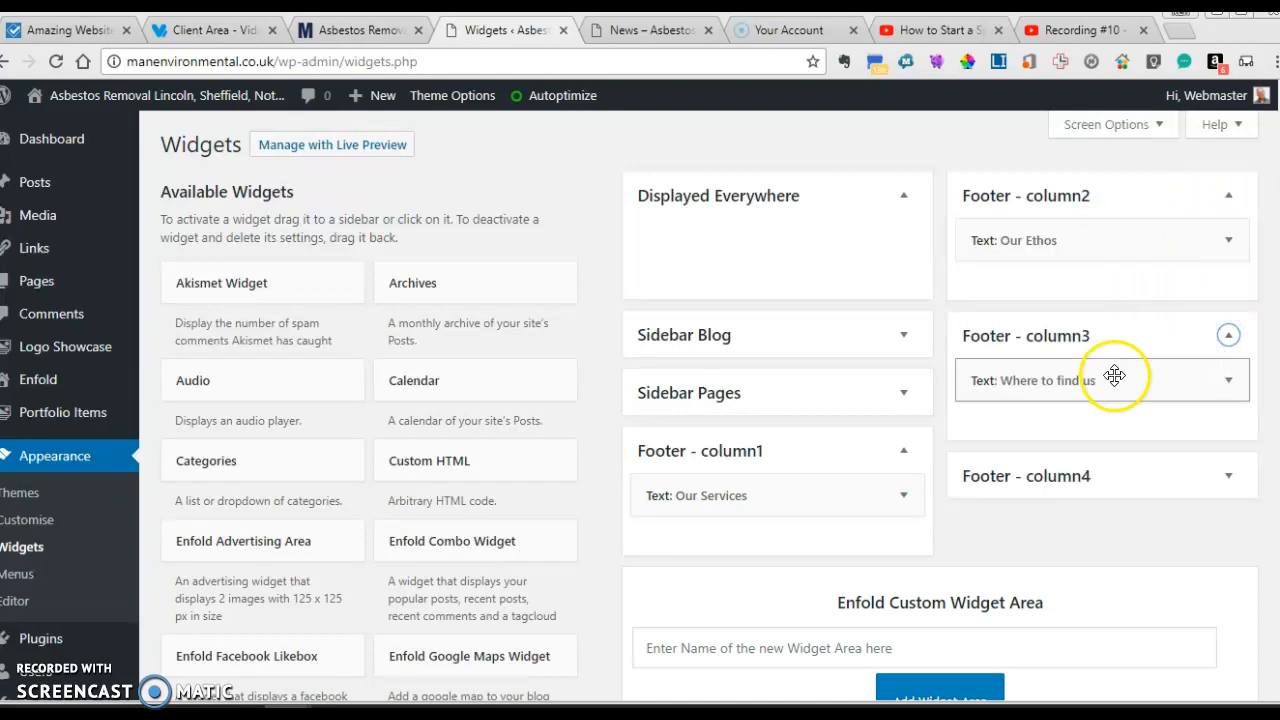
click(1230, 476)
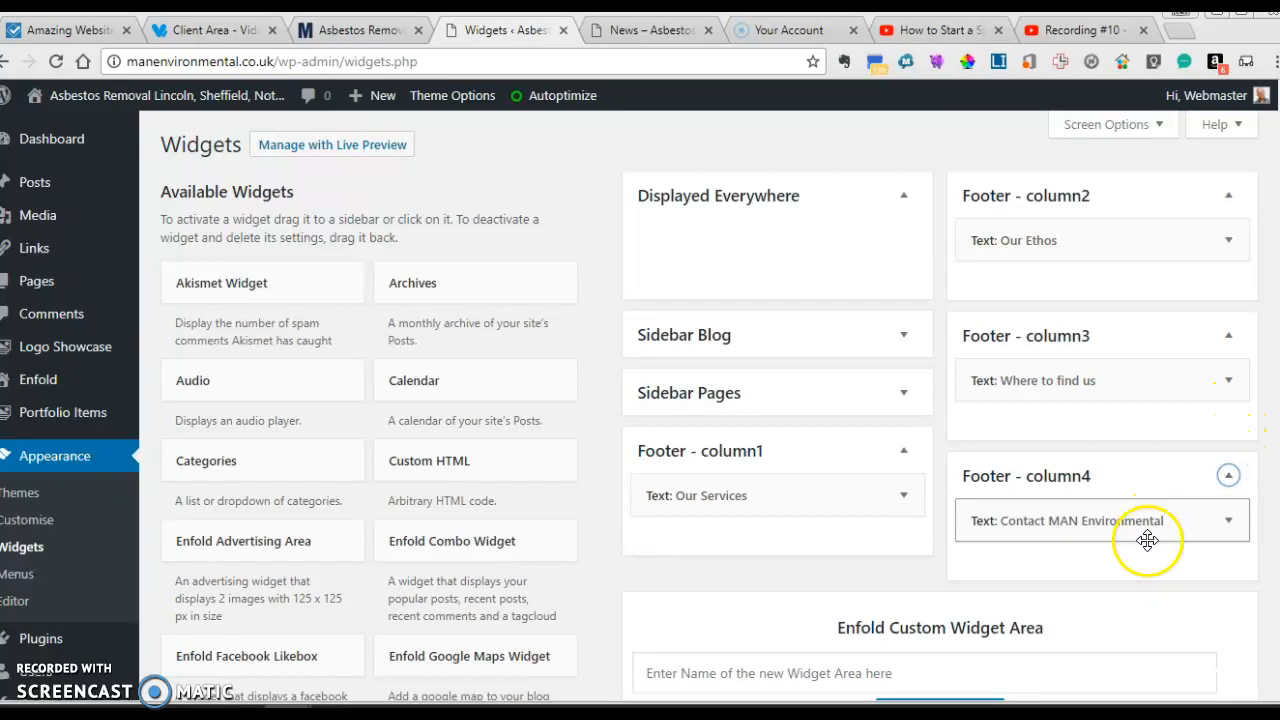
Step: Switch to the live home page and review it from the services and testimonials to the footer columns and back to the hero banner
click(392, 36)
scroll(385, 253, down, 15)
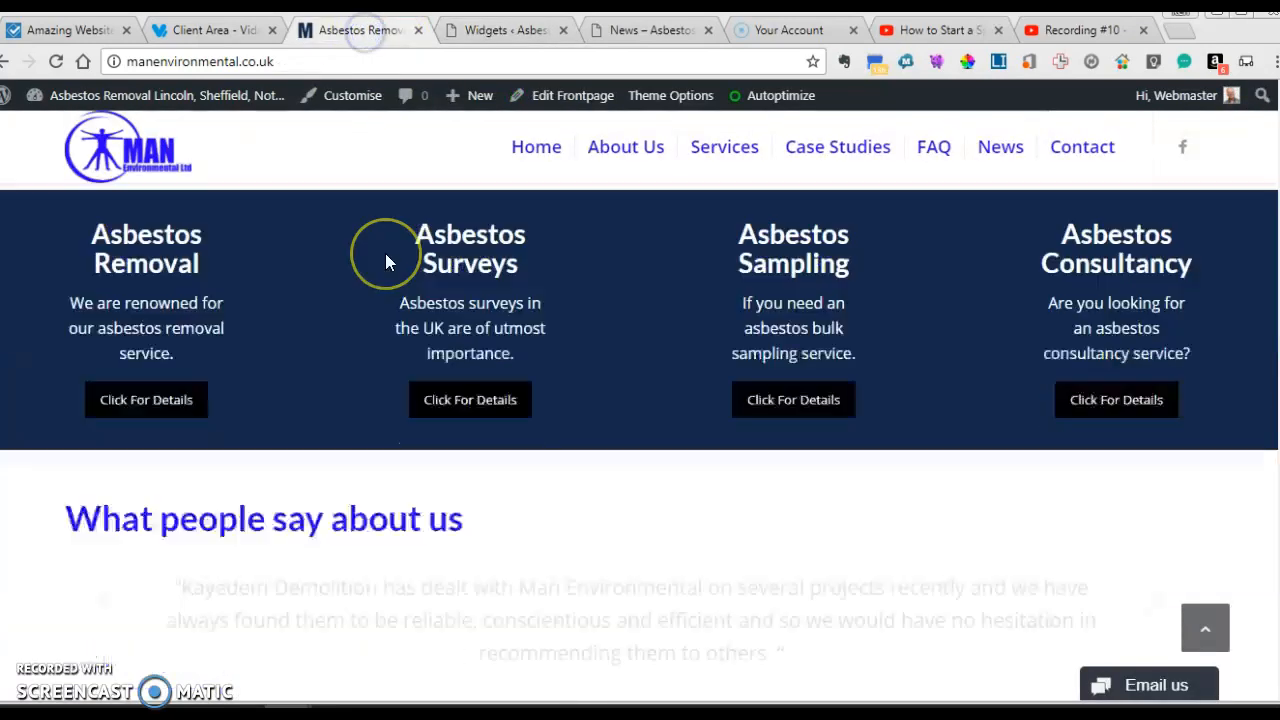
scroll(390, 262, down, 1)
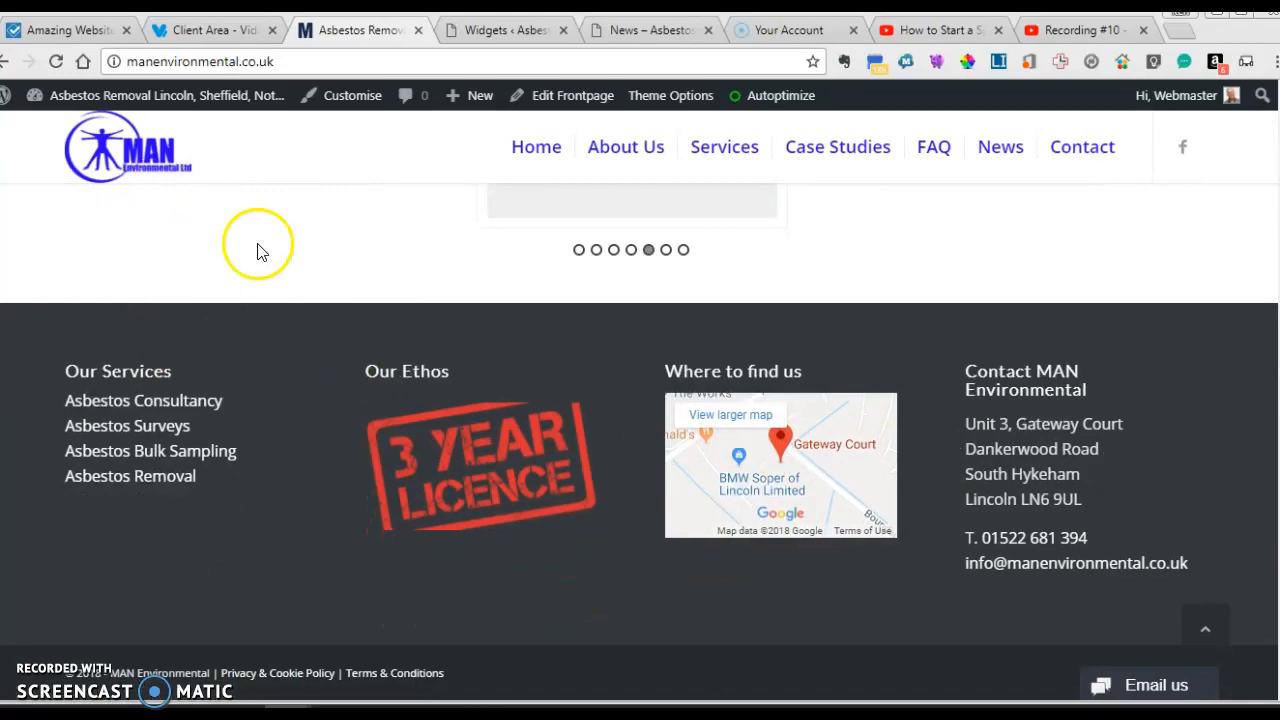
scroll(255, 245, up, 10)
scroll(250, 241, up, 10)
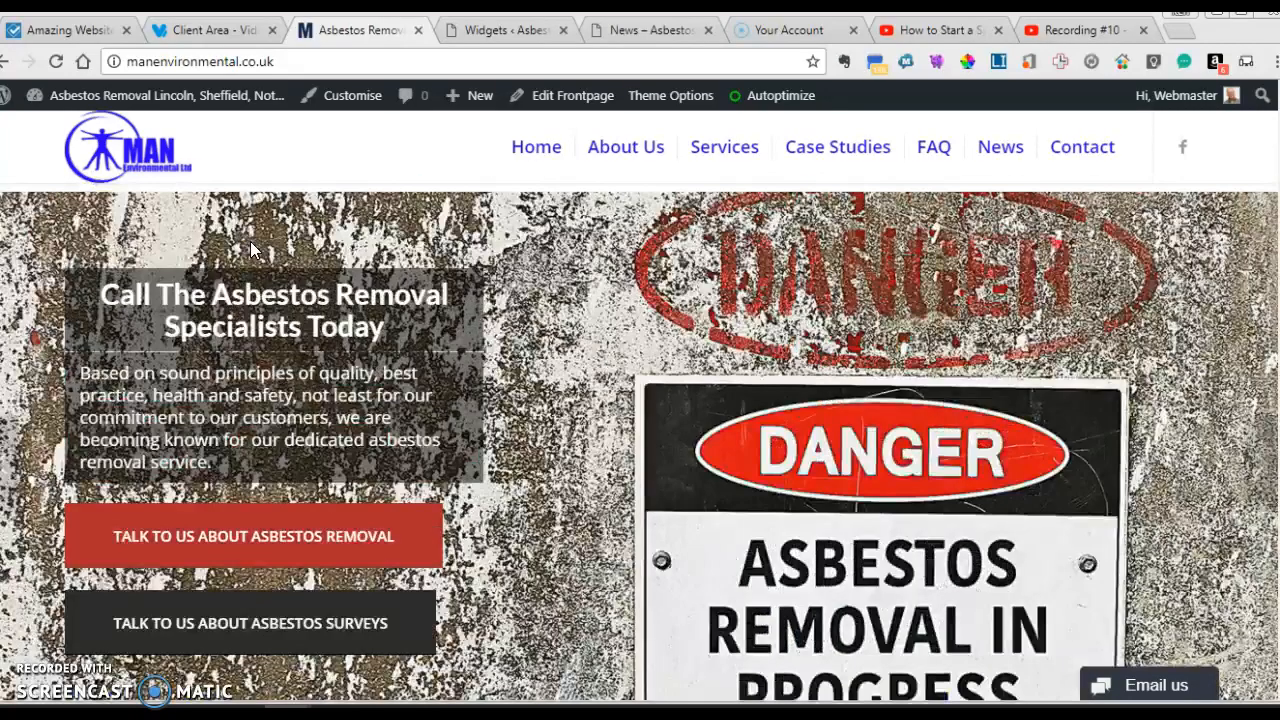
scroll(1114, 575, down, 10)
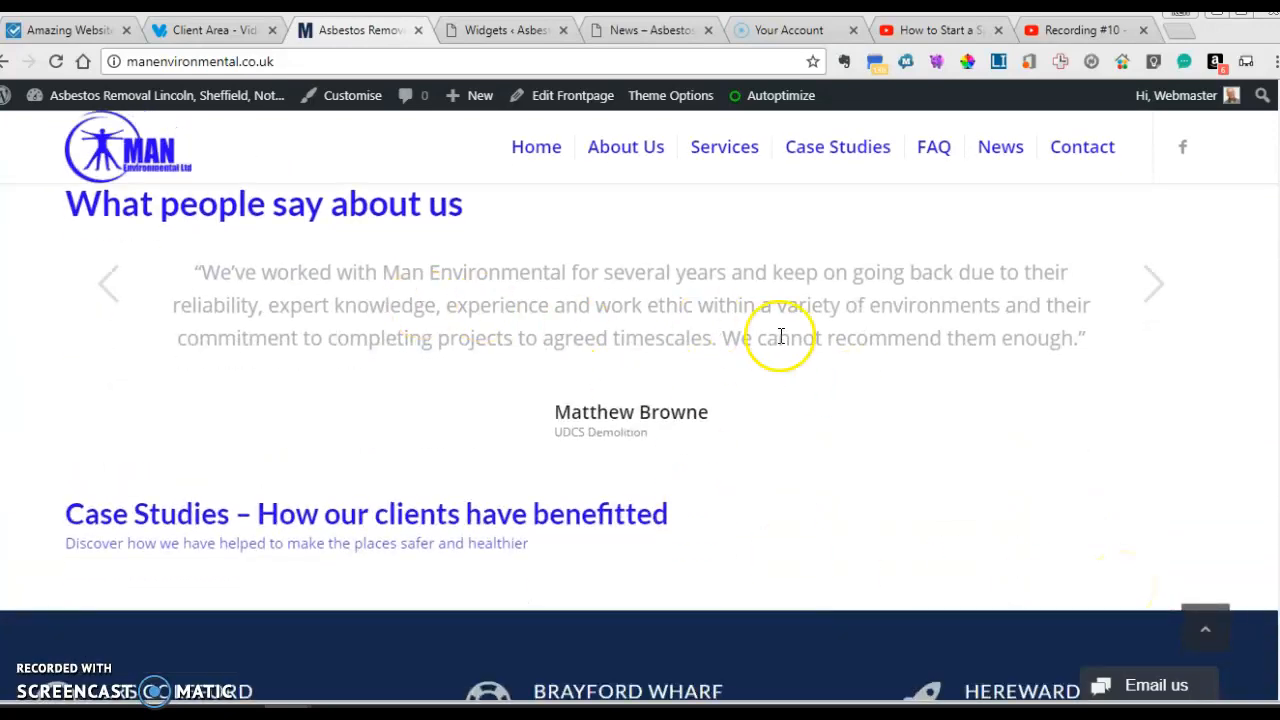
scroll(673, 330, up, 10)
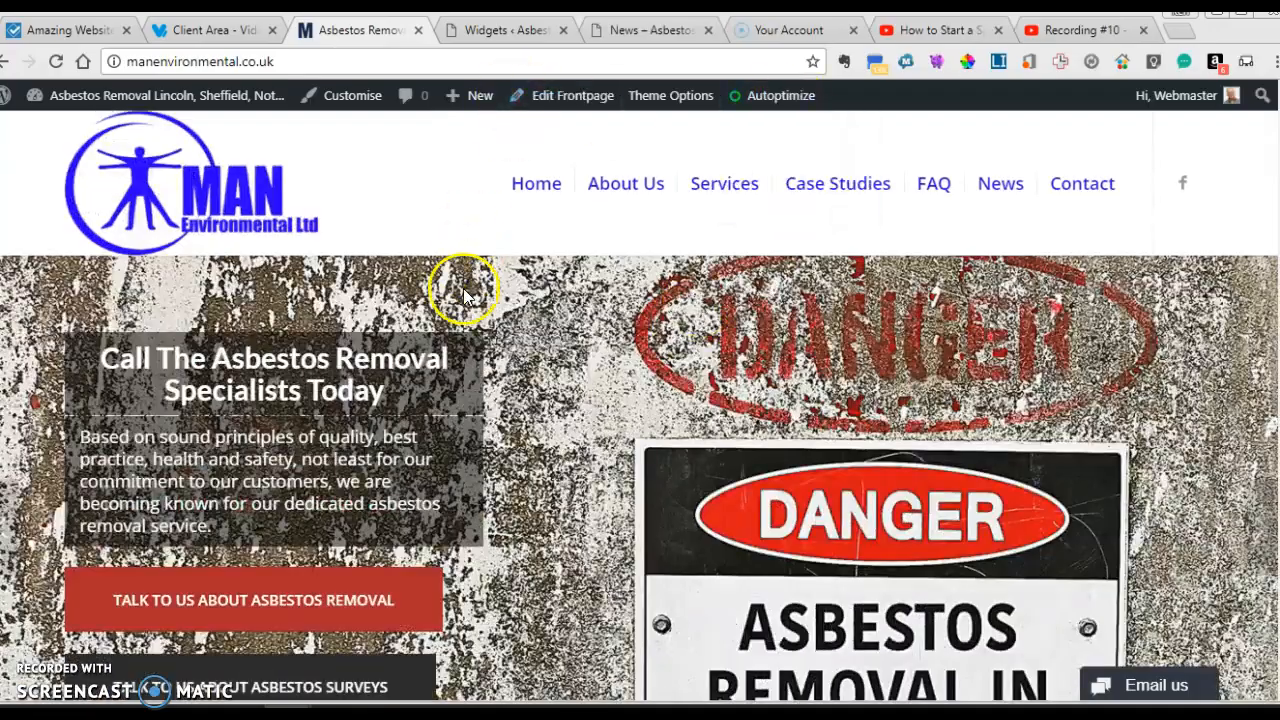
scroll(466, 286, down, 5)
scroll(474, 312, down, 4)
scroll(480, 317, up, 9)
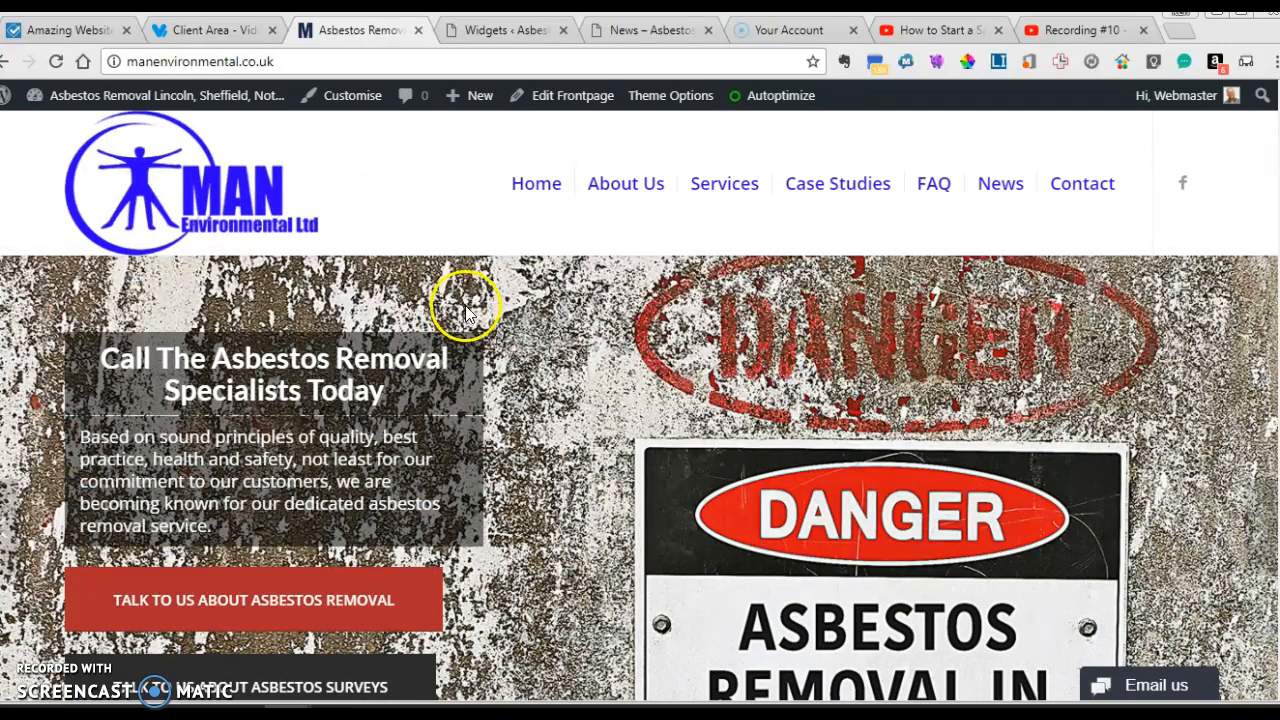
scroll(509, 320, down, 2)
scroll(509, 320, up, 3)
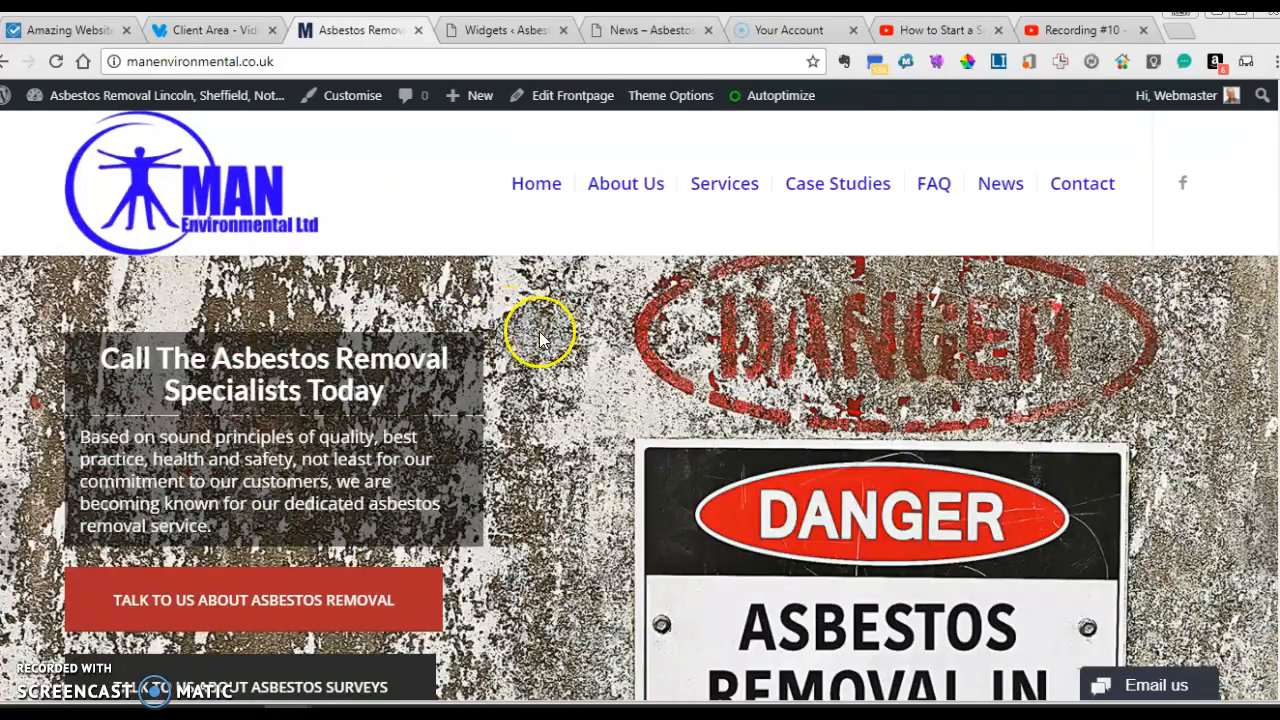
scroll(539, 340, down, 3)
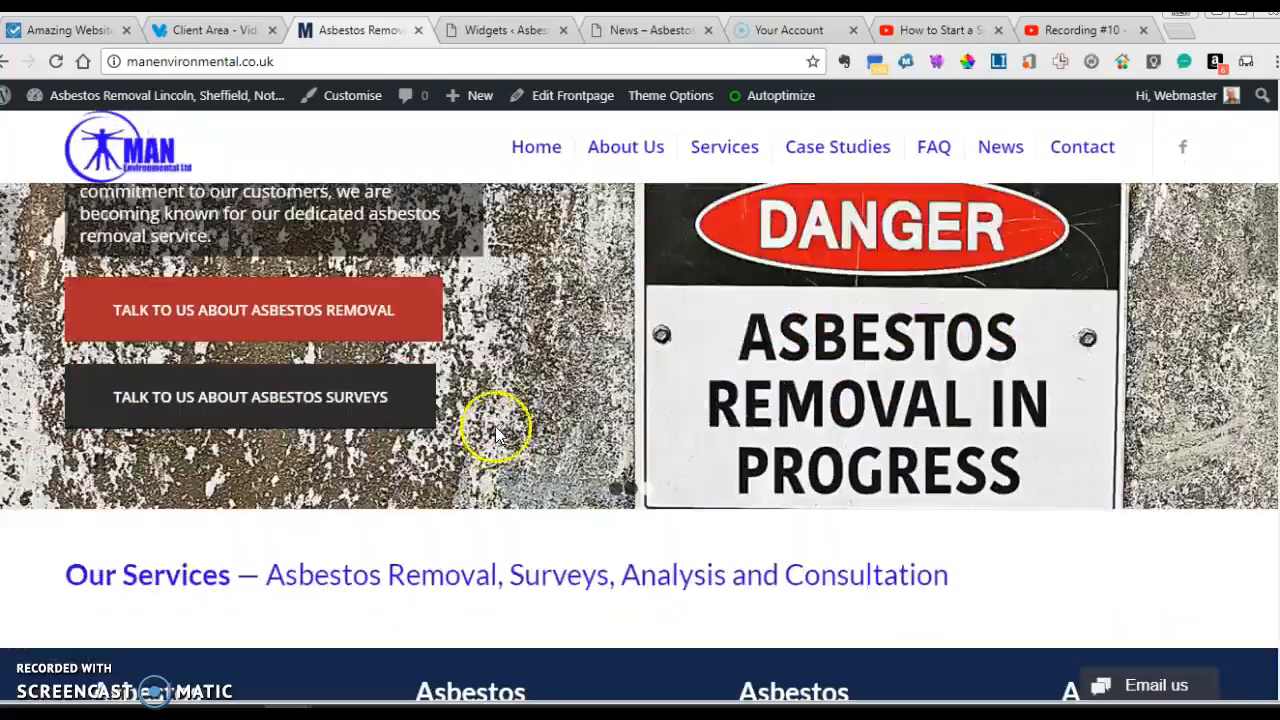
scroll(495, 432, up, 2)
scroll(509, 430, down, 4)
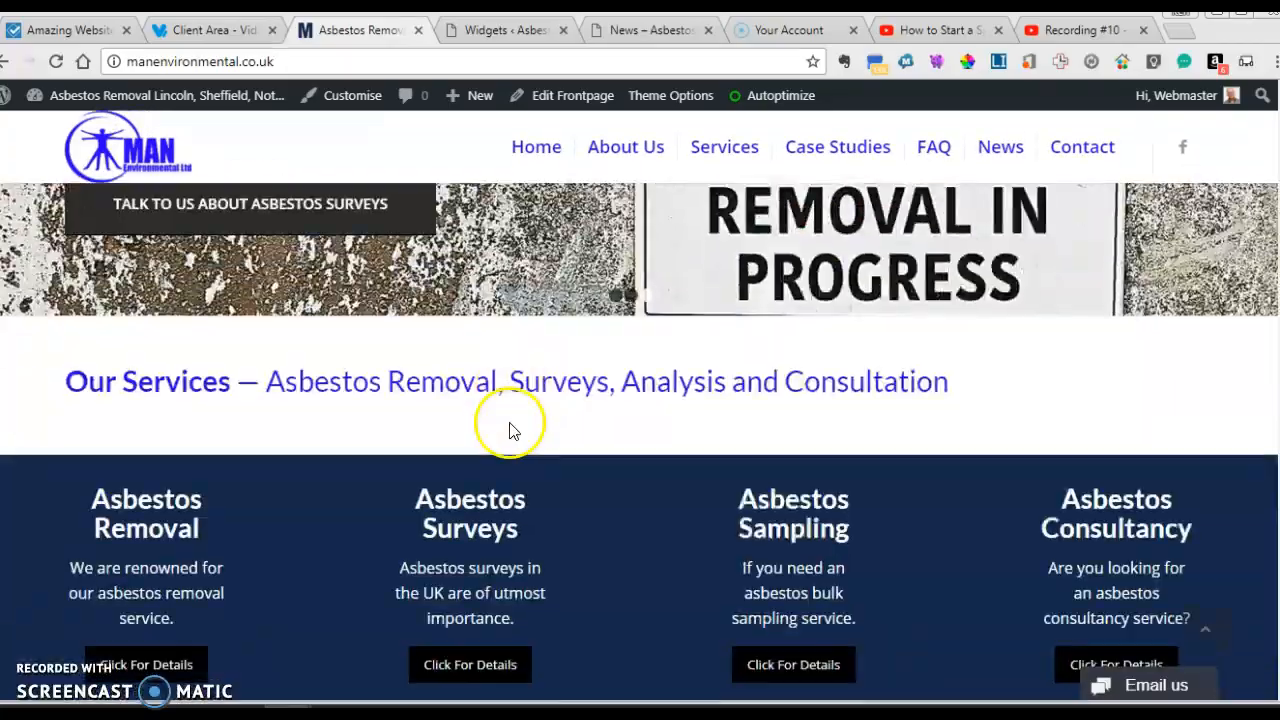
scroll(316, 383, up, 3)
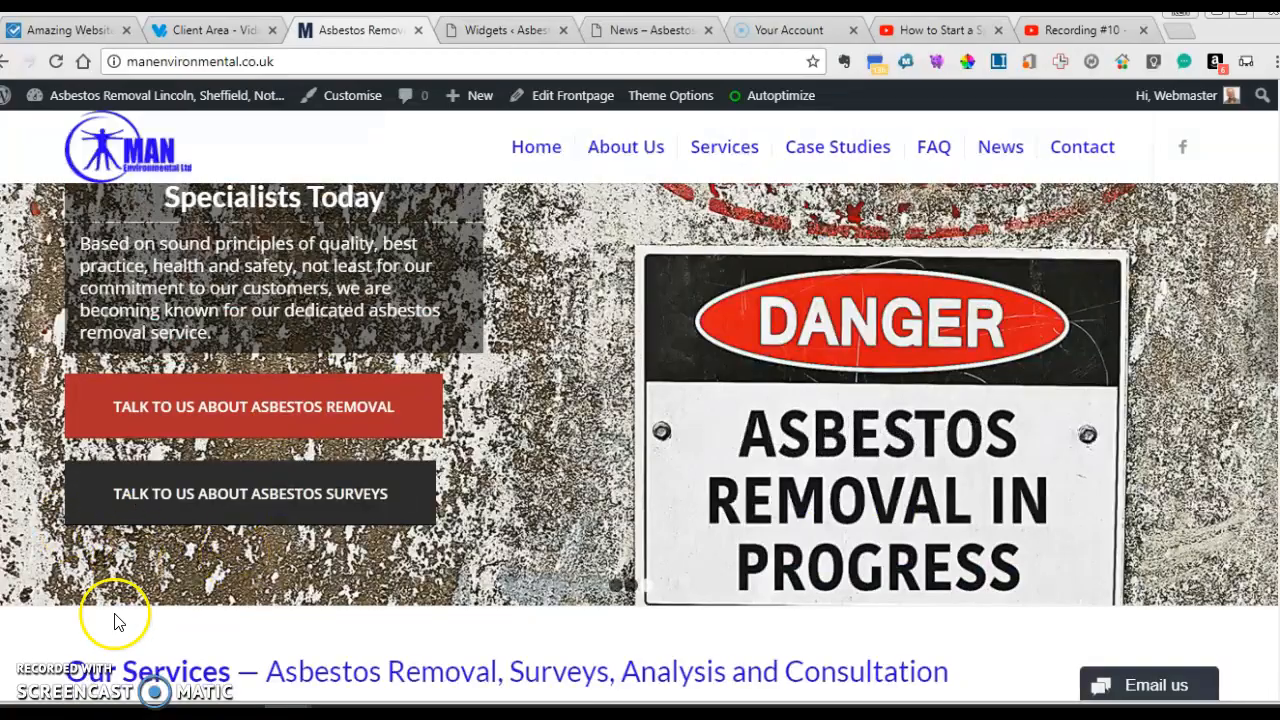